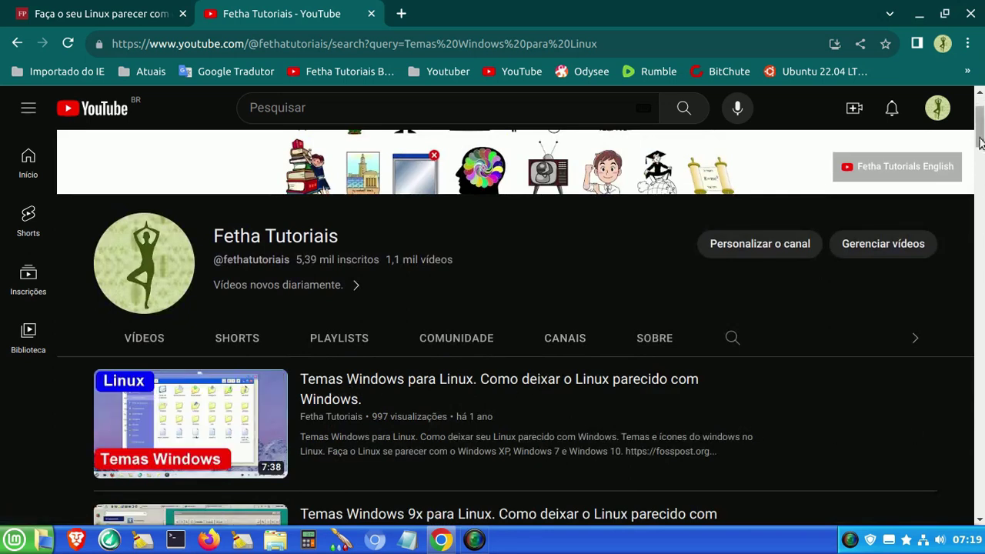
Browse the YouTube channel's search results for Windows themes for Linux
drag(979, 135, 979, 153)
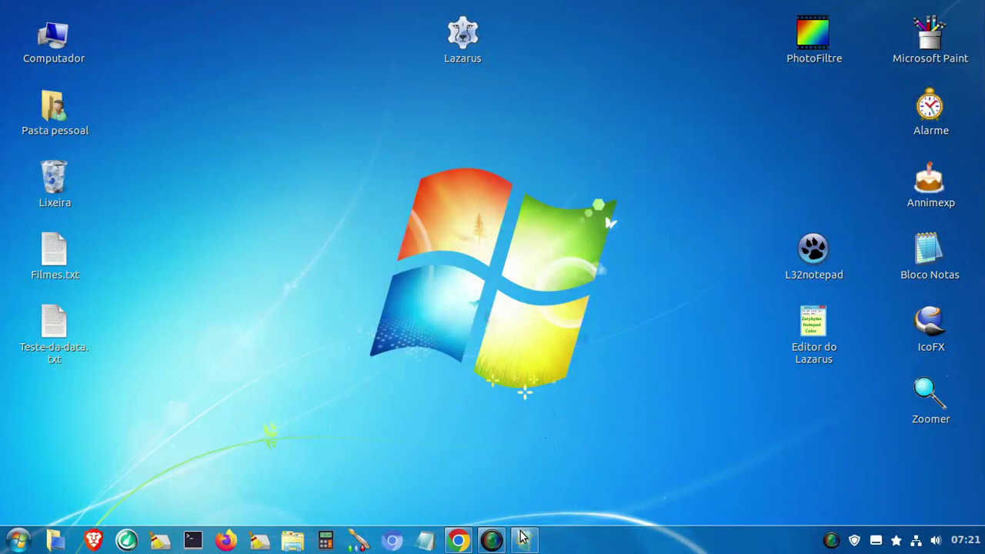
View the SimpleScreenRecorder and Update Manager windows in the Windows 7 theme, and close Update Manager
click(491, 540)
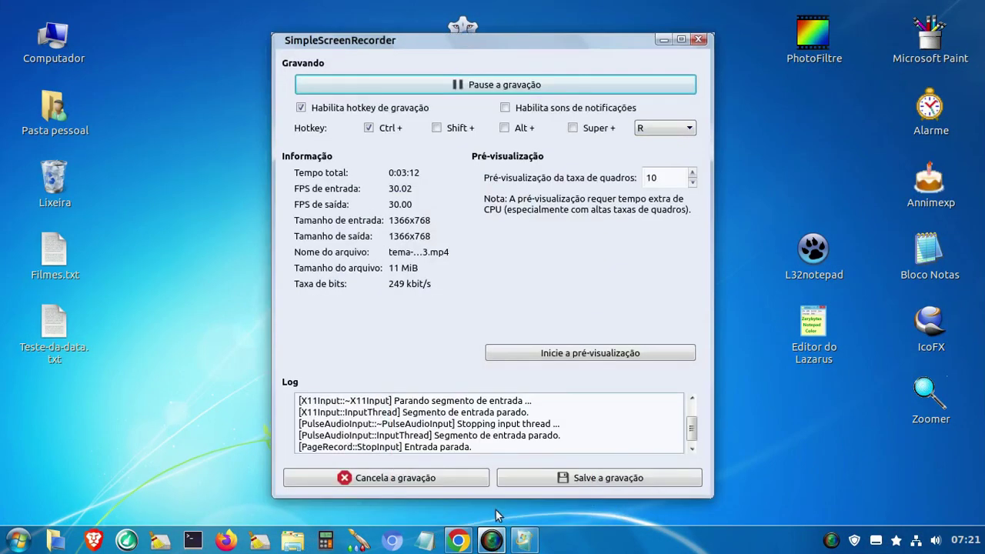
click(663, 40)
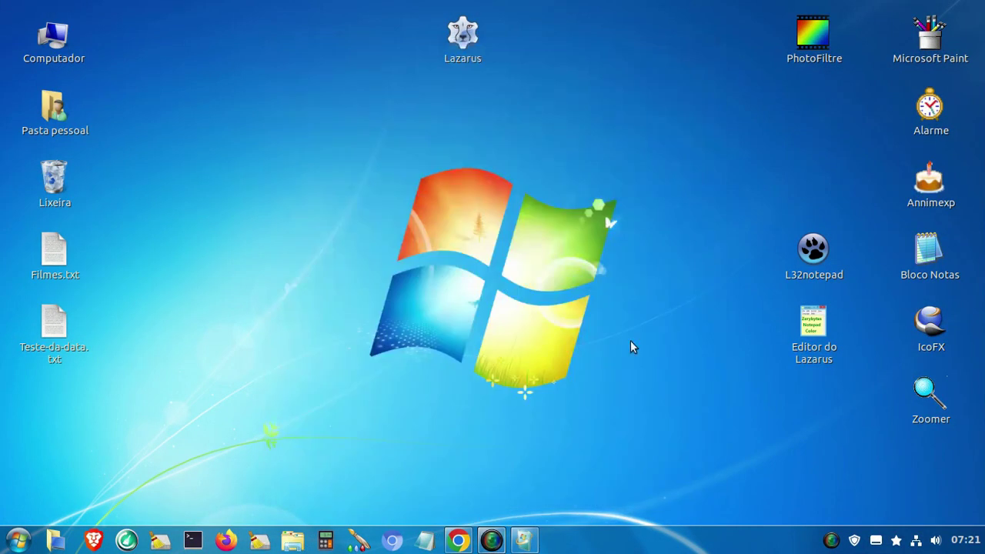
click(525, 541)
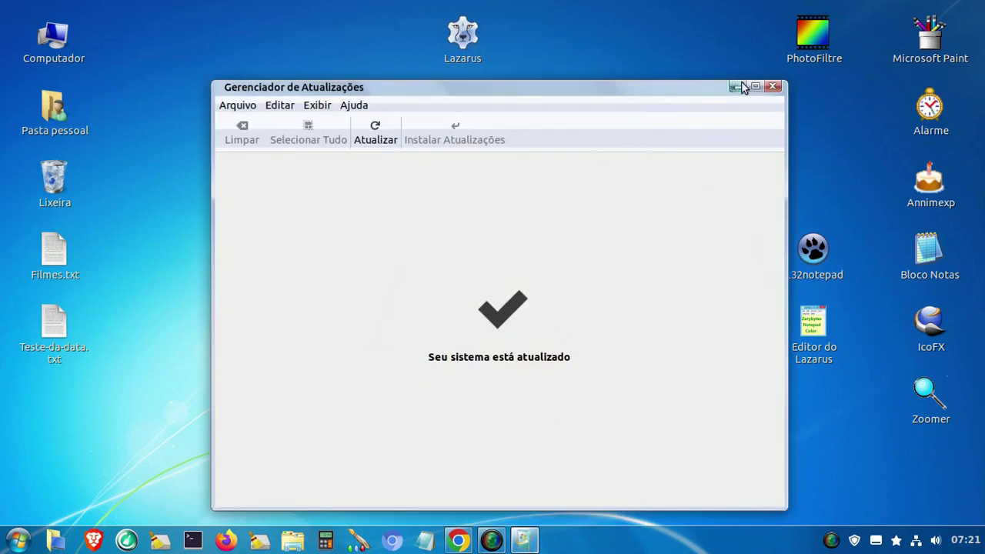
click(774, 87)
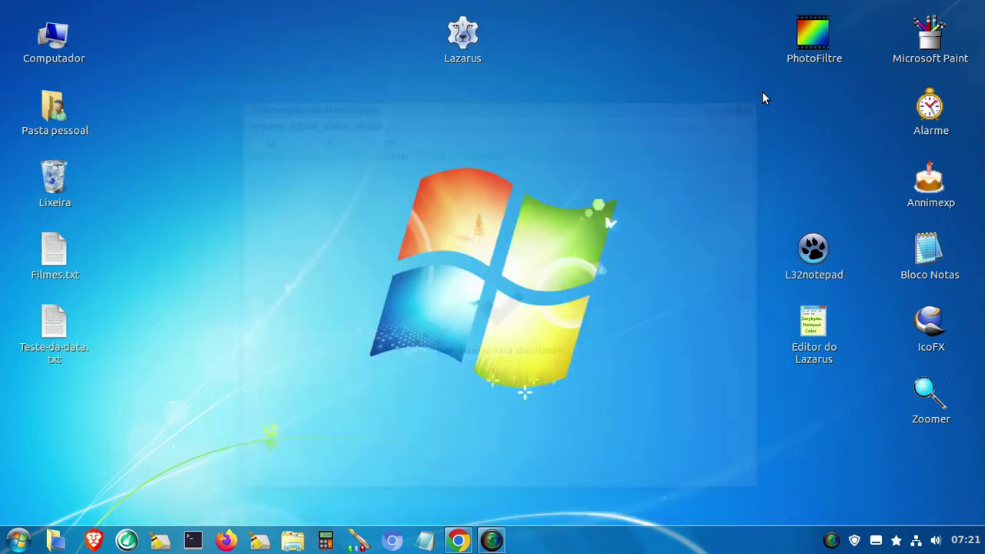
View the applications menu and the home folder in the Windows 7 theme, closing both when finished
click(11, 541)
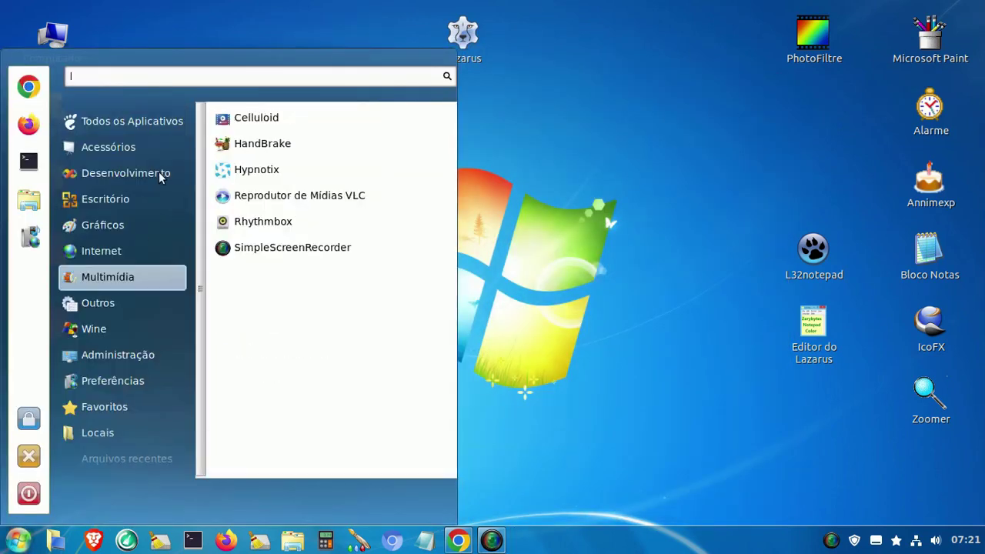
click(716, 397)
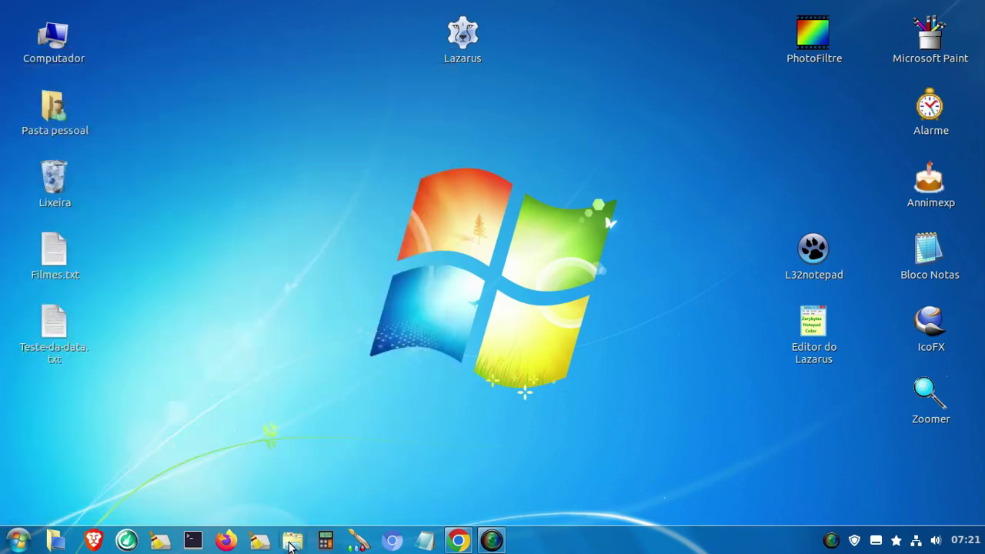
click(293, 540)
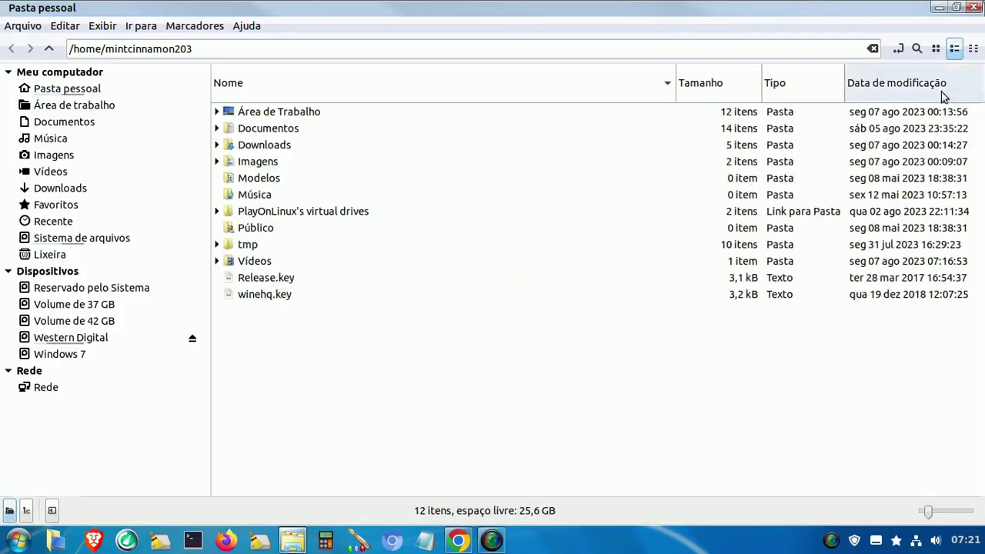
click(974, 7)
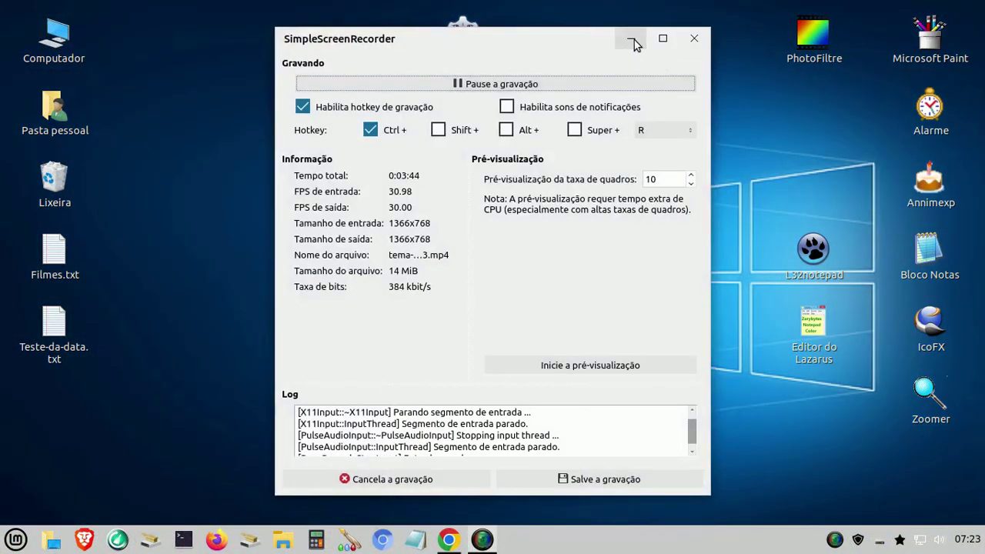
In the Windows 10 theme, show the home folder in compact view, set it to icon view, and close it
click(629, 42)
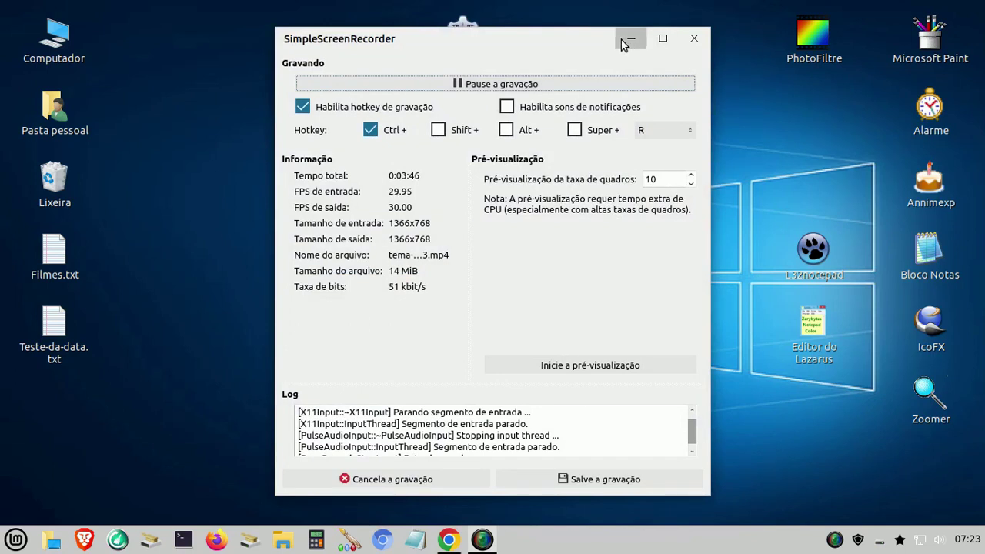
click(283, 543)
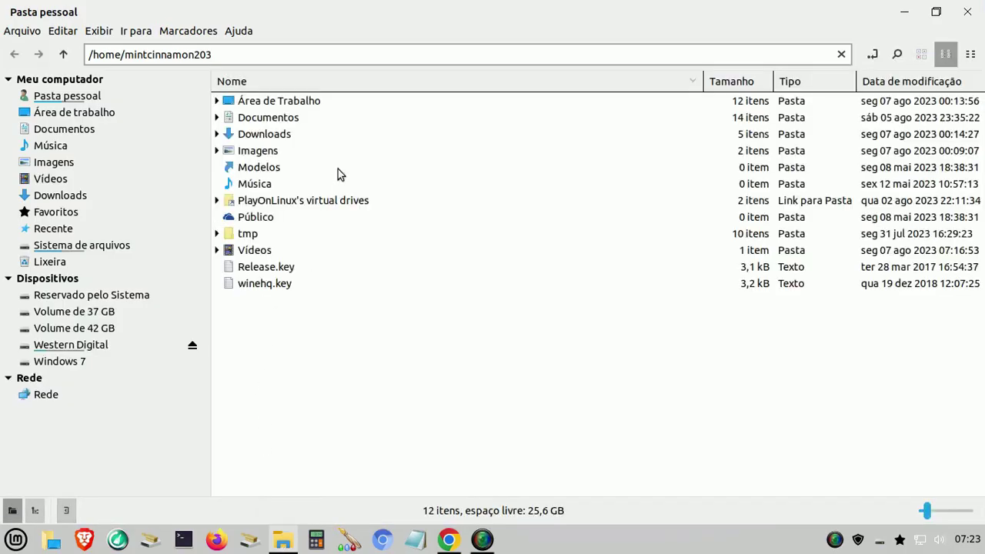
click(970, 54)
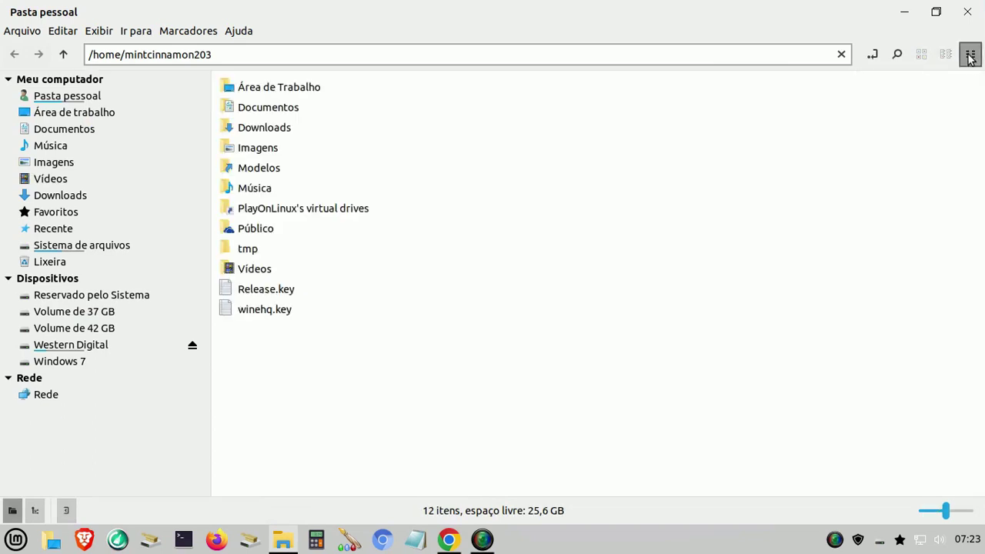
click(926, 54)
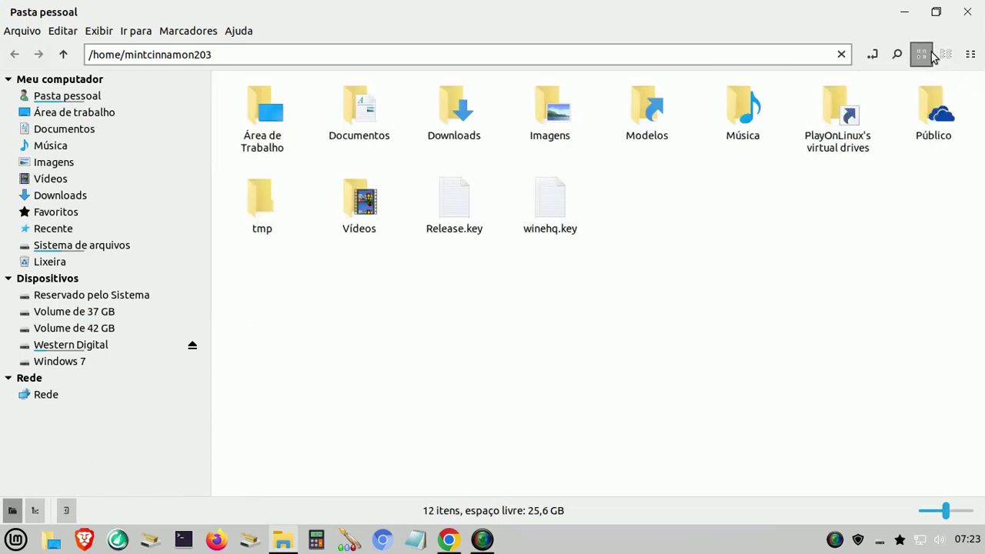
click(967, 12)
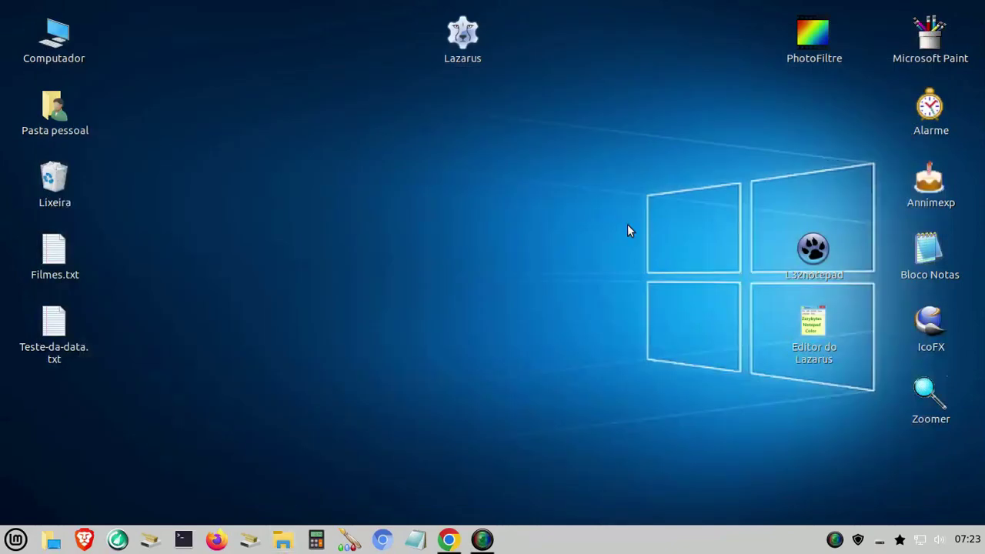
click(27, 536)
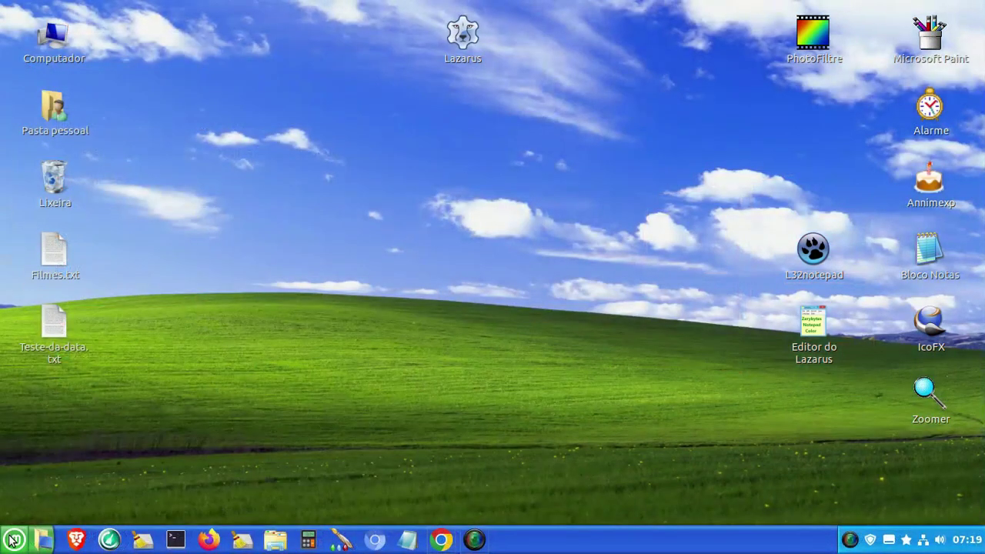
View the applications menu and the home folder in the Windows XP theme, closing both when finished
click(12, 539)
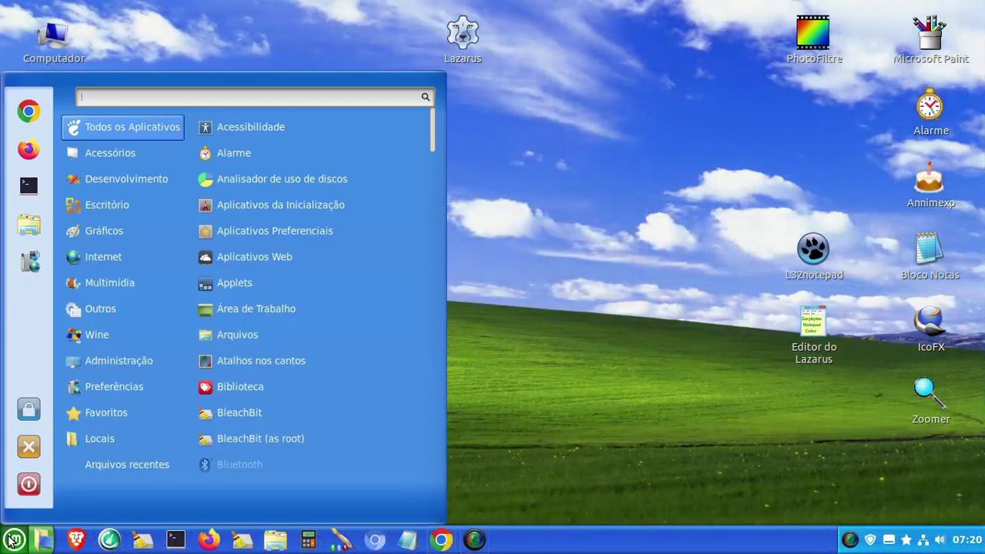
click(10, 541)
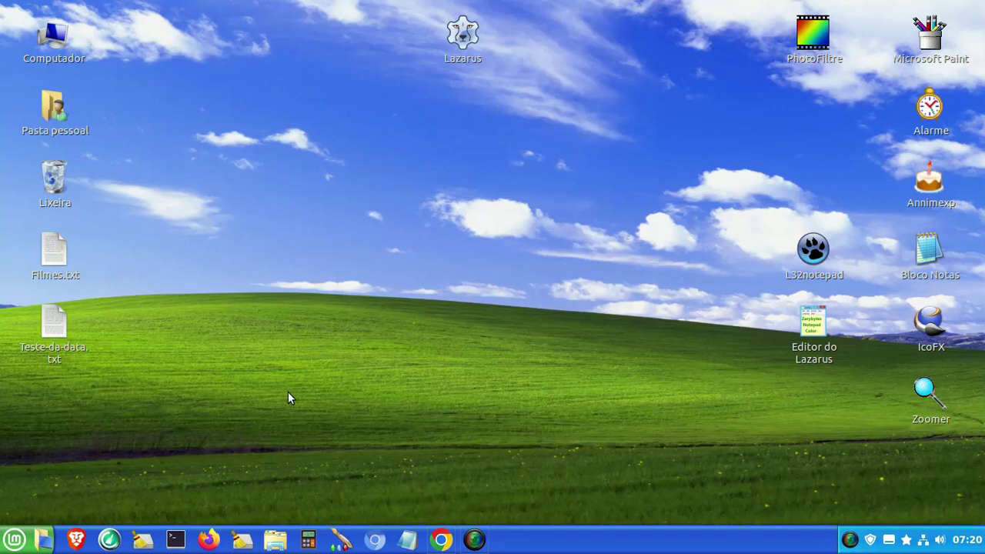
click(13, 538)
click(15, 539)
click(274, 540)
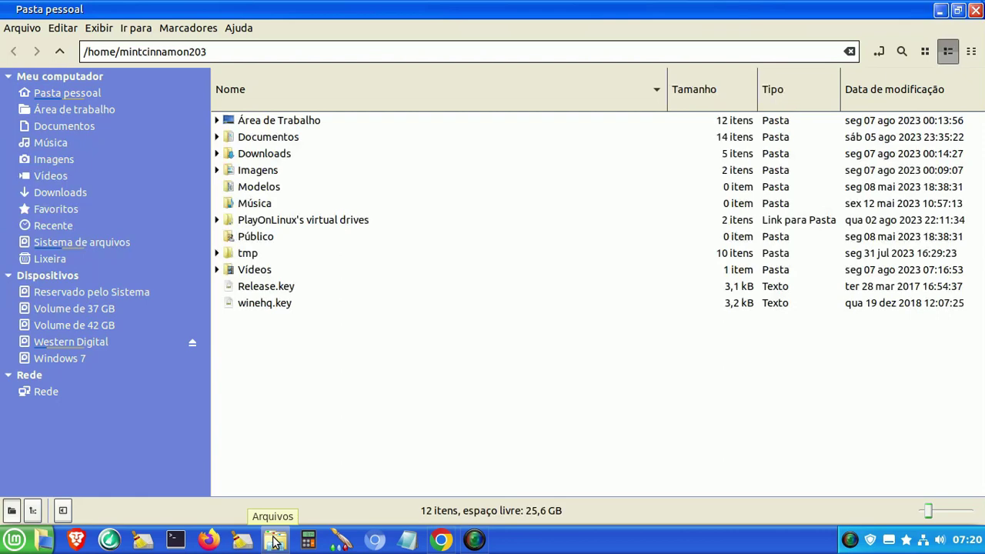
click(975, 10)
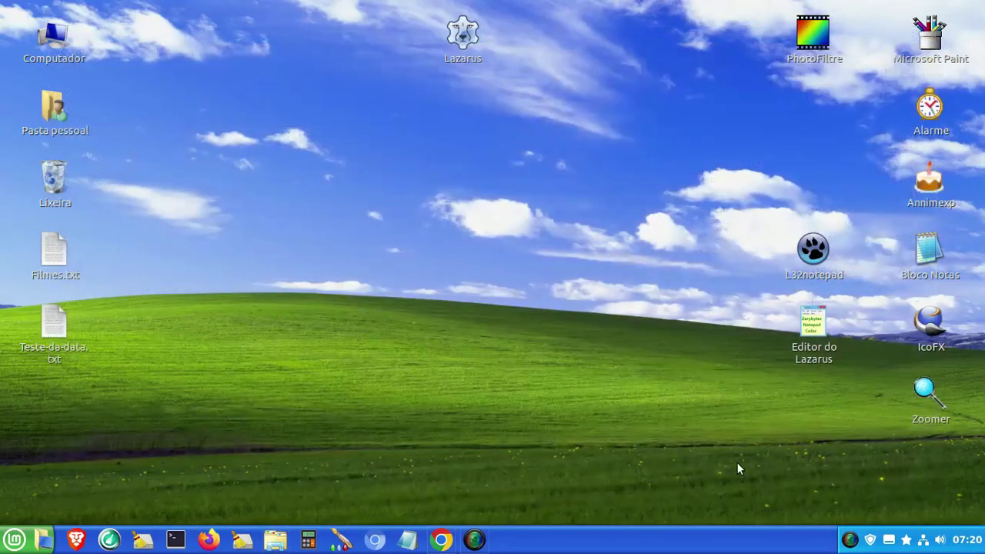
View the Update Manager and SimpleScreenRecorder windows in the Windows XP theme, minimizing each one
click(870, 539)
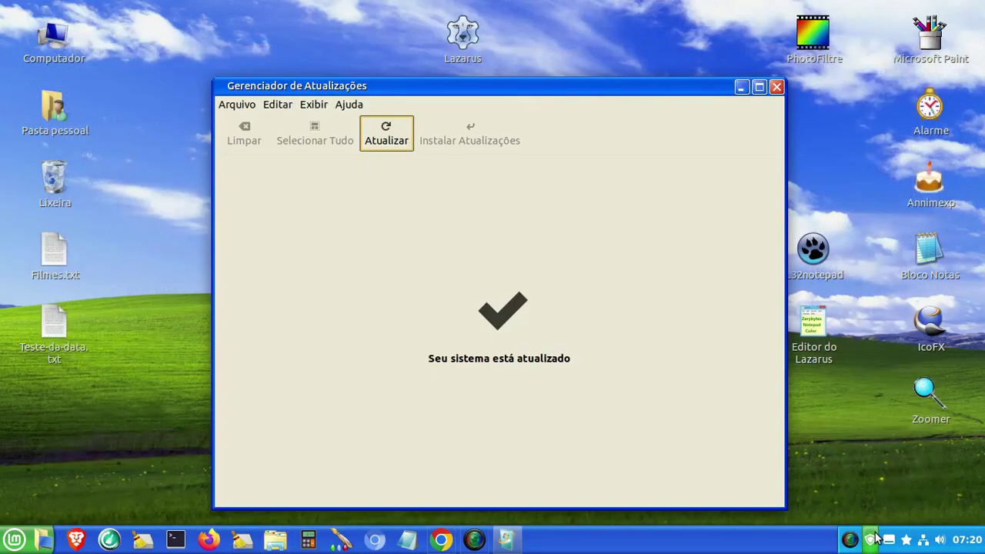
click(741, 87)
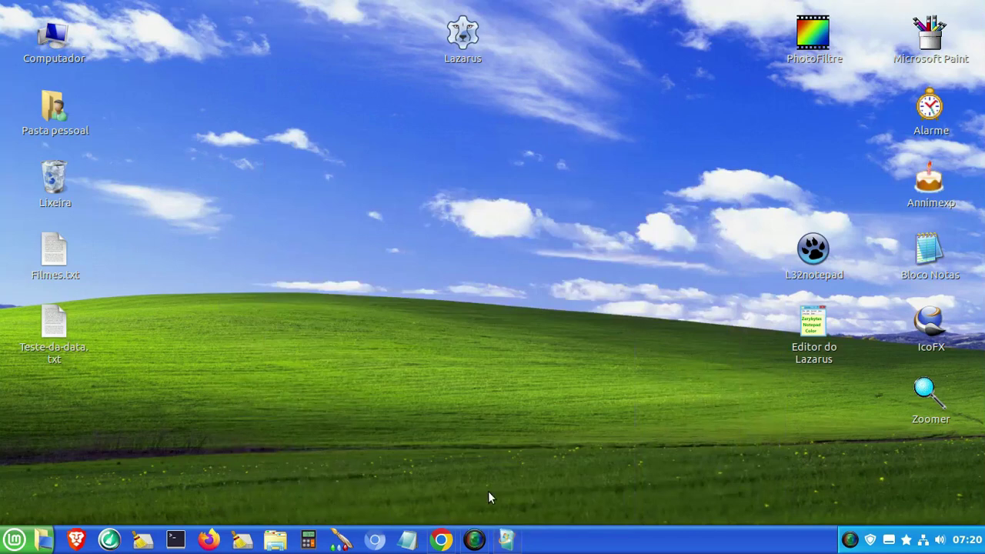
click(474, 539)
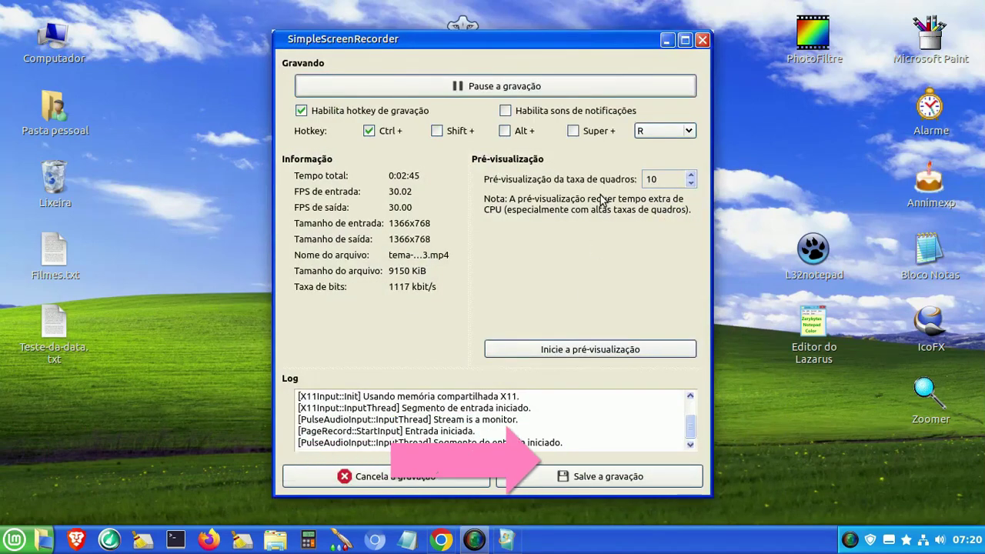
click(666, 42)
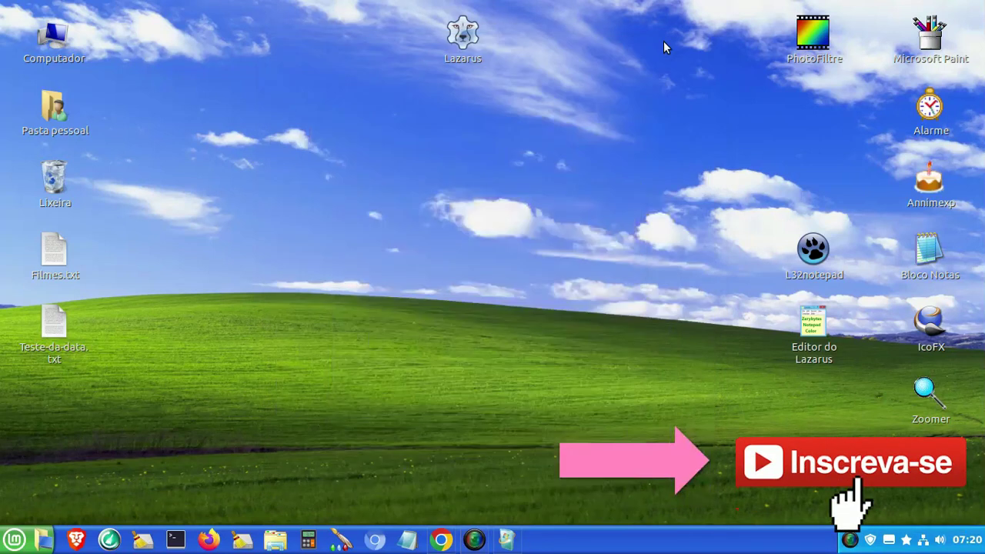
Change the desktop background to the 800x600 photo in the Wallpapers folder and close the background settings
right_click(197, 63)
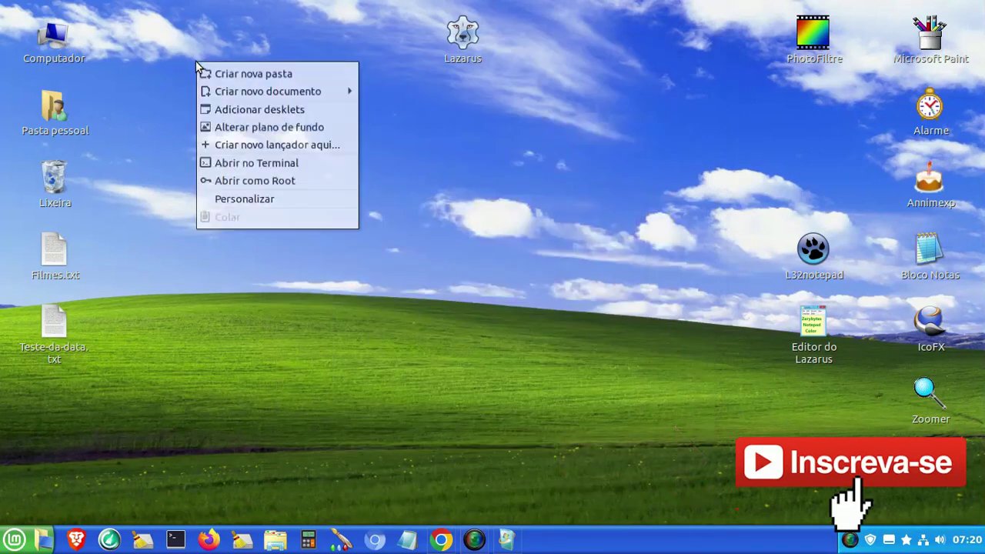
click(268, 131)
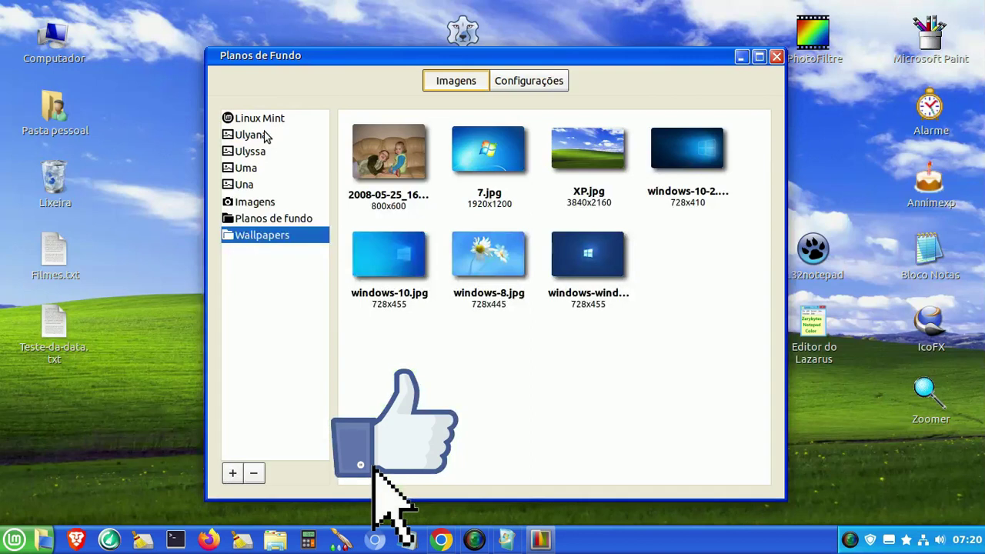
click(360, 151)
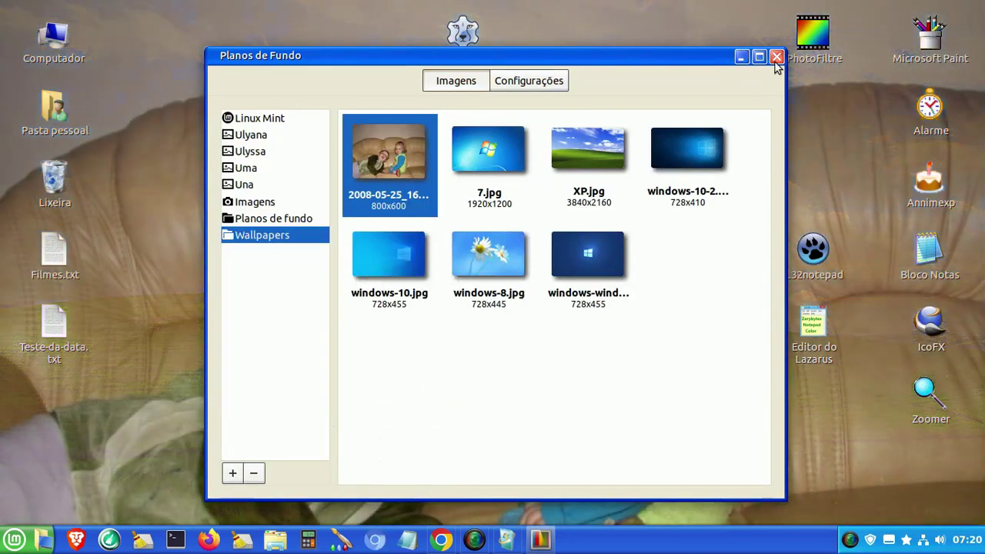
click(777, 57)
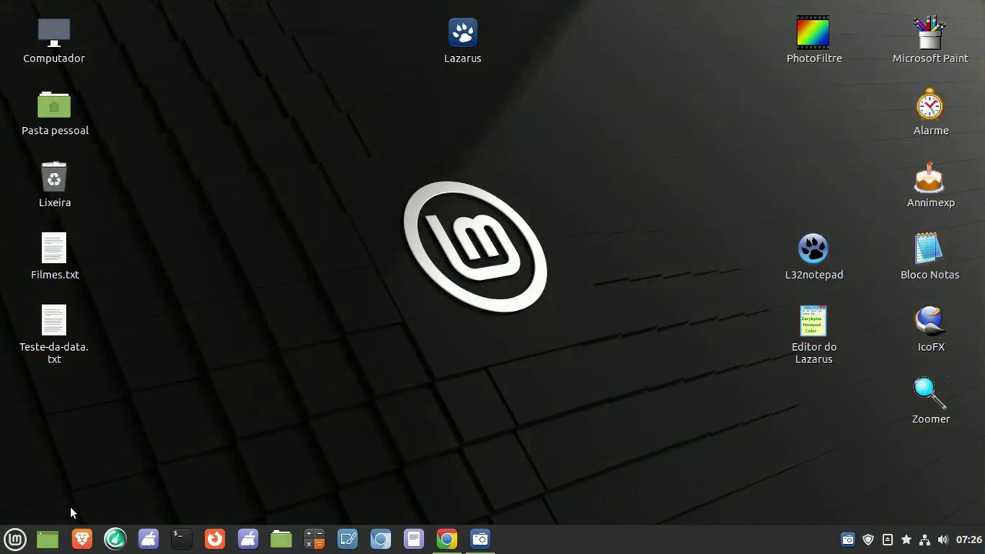
View the applications menu, home folder and desktop context menu in the dark Linux Mint theme, dismissing each one
click(18, 542)
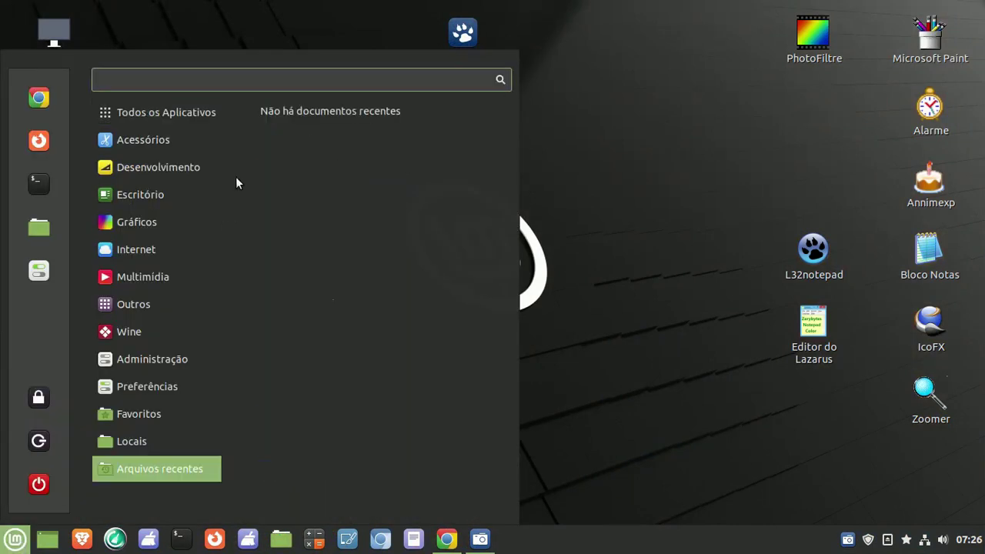
click(724, 379)
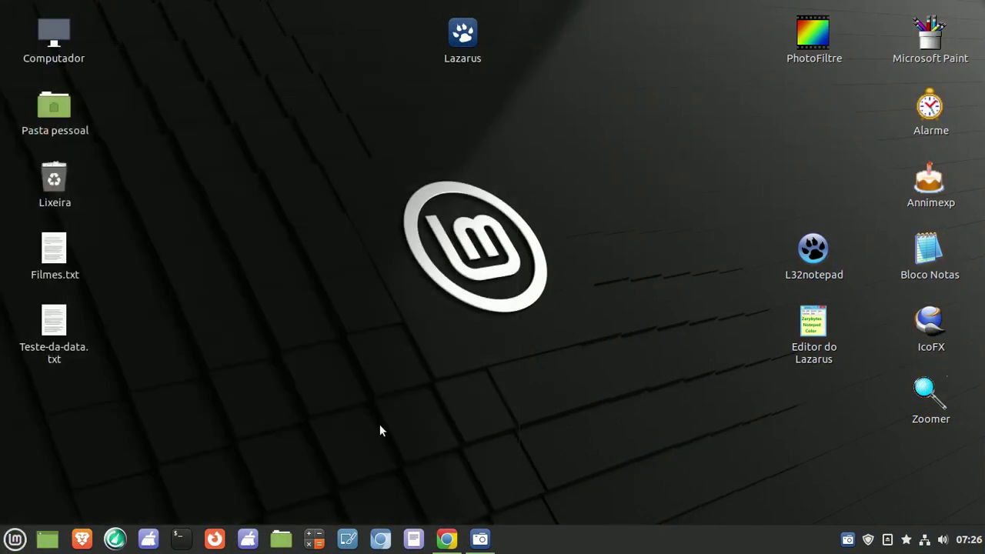
click(282, 539)
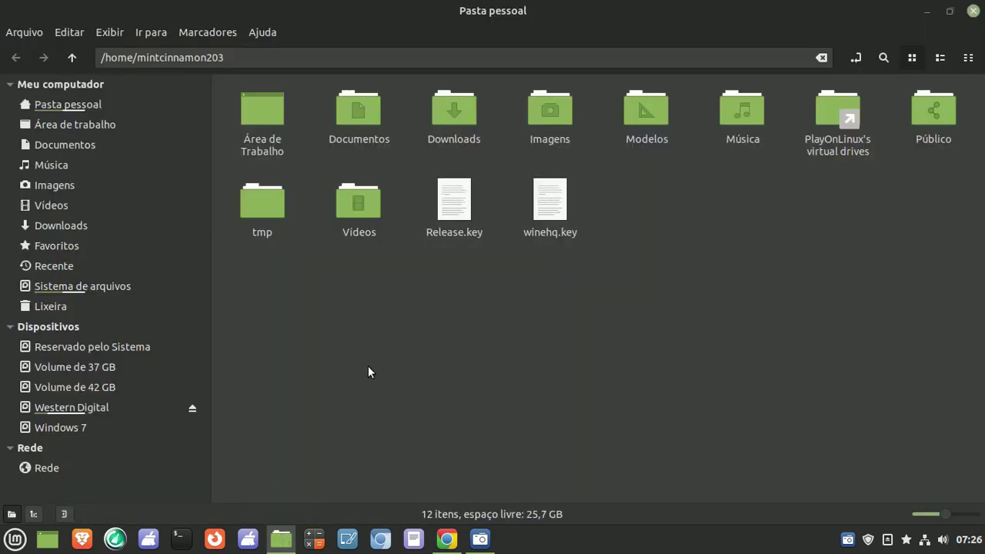
click(973, 11)
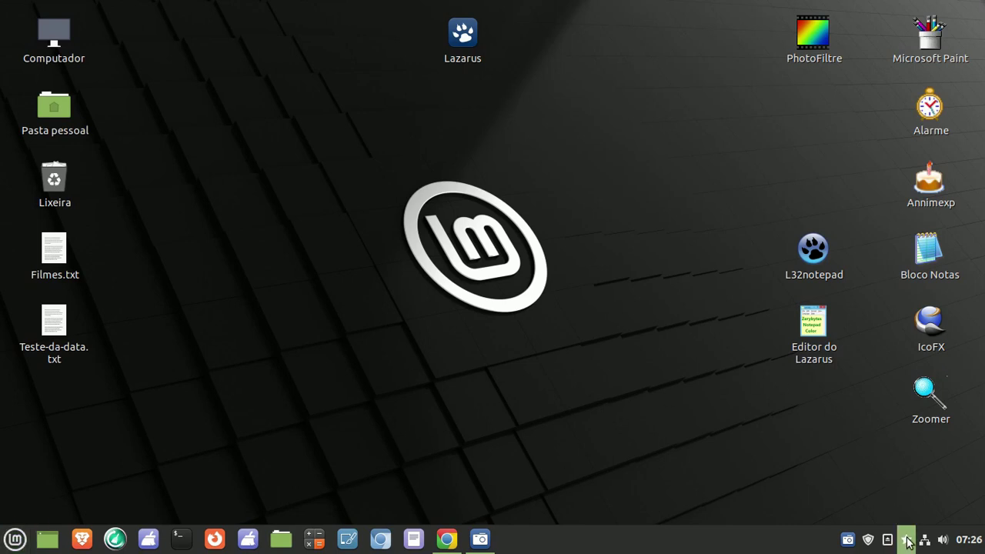
right_click(270, 154)
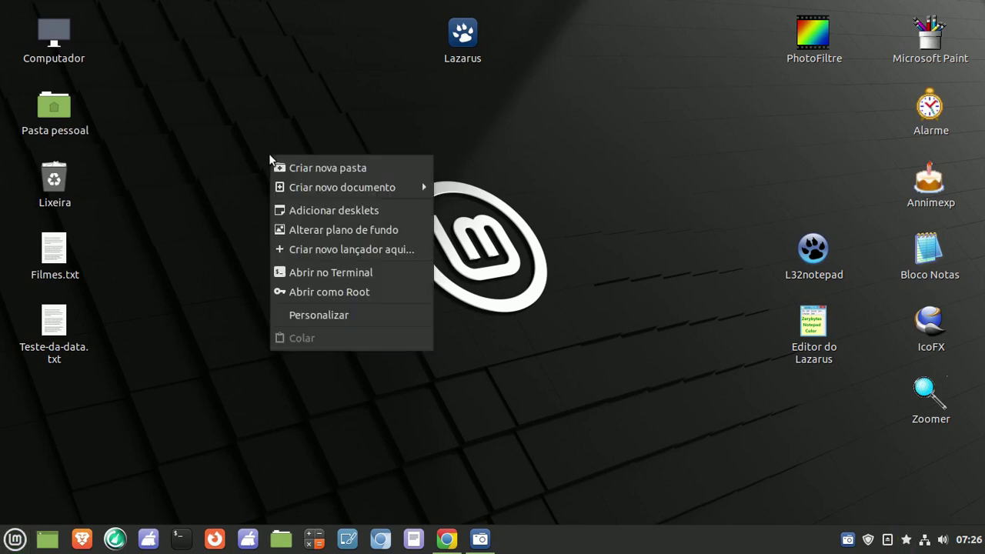
click(233, 119)
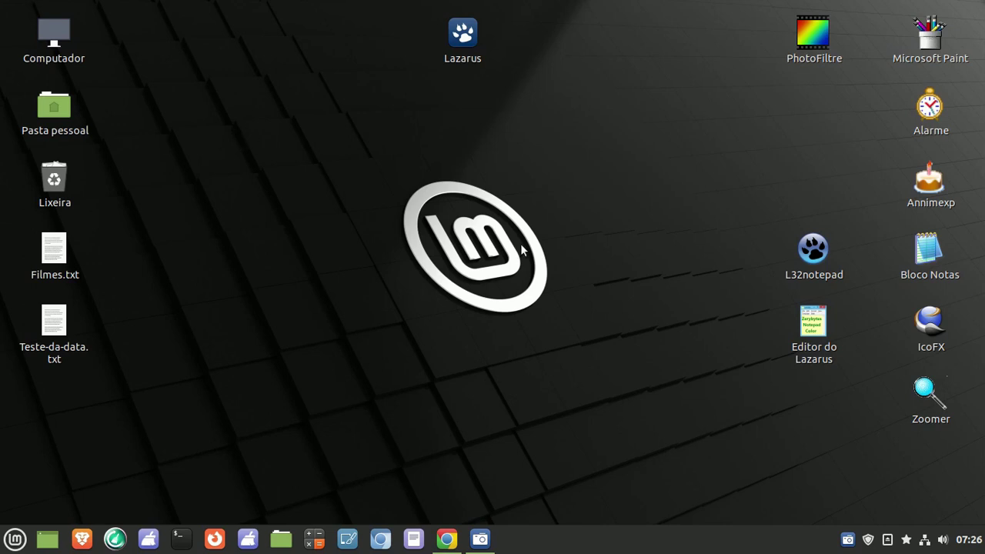
Switch to Chrome and bring up the fosspost.org article on making Linux look like Windows XP, 7 and 10
click(446, 538)
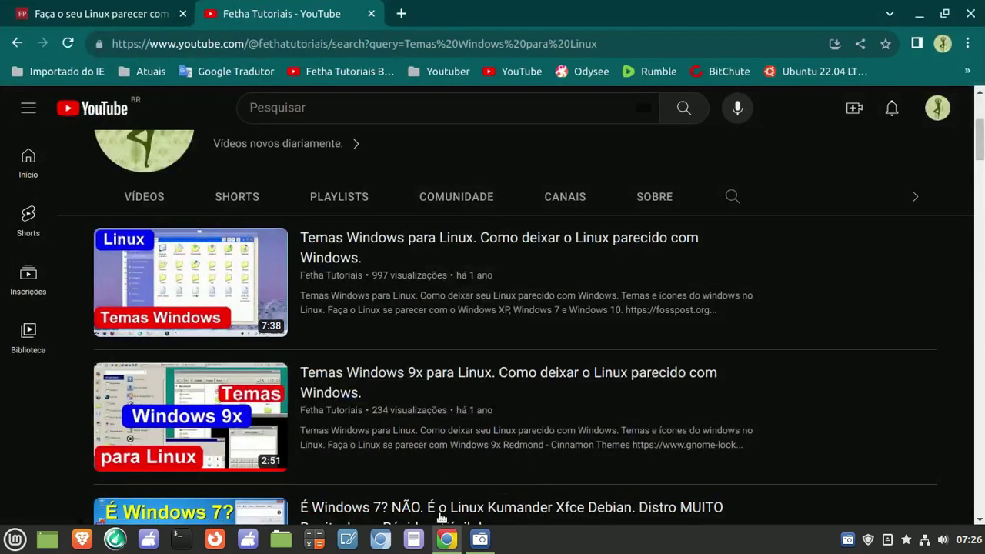
click(133, 13)
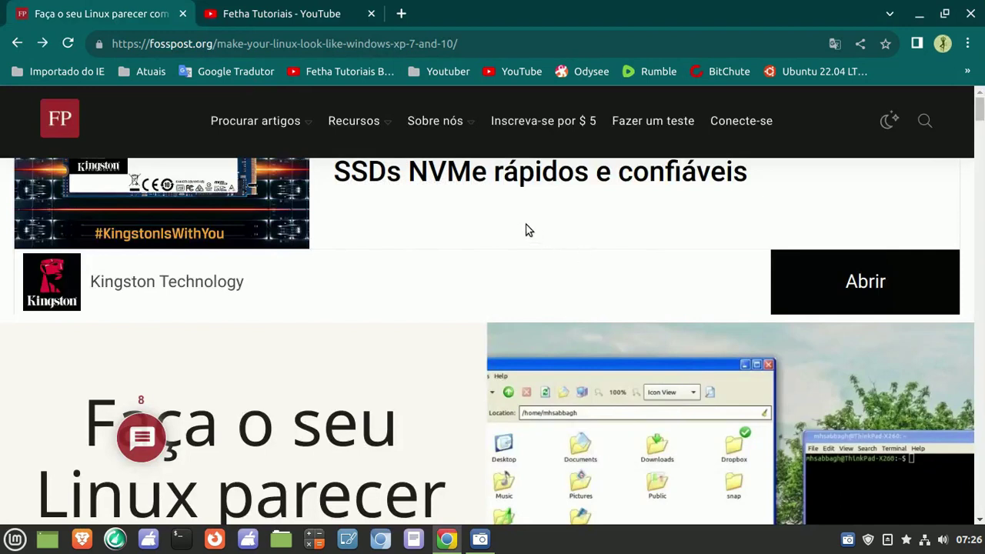
Read the article's introduction and its explanation of GTK and Qt themes, as far as the Windows XP, 7 and 10 heading
scroll(454, 231, down, 3)
scroll(449, 229, down, 6)
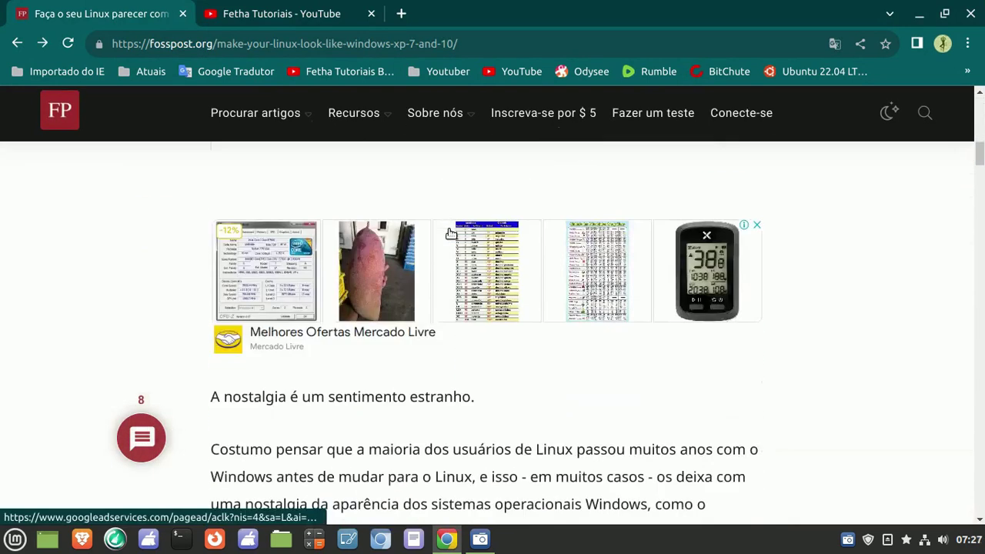
scroll(451, 233, down, 2)
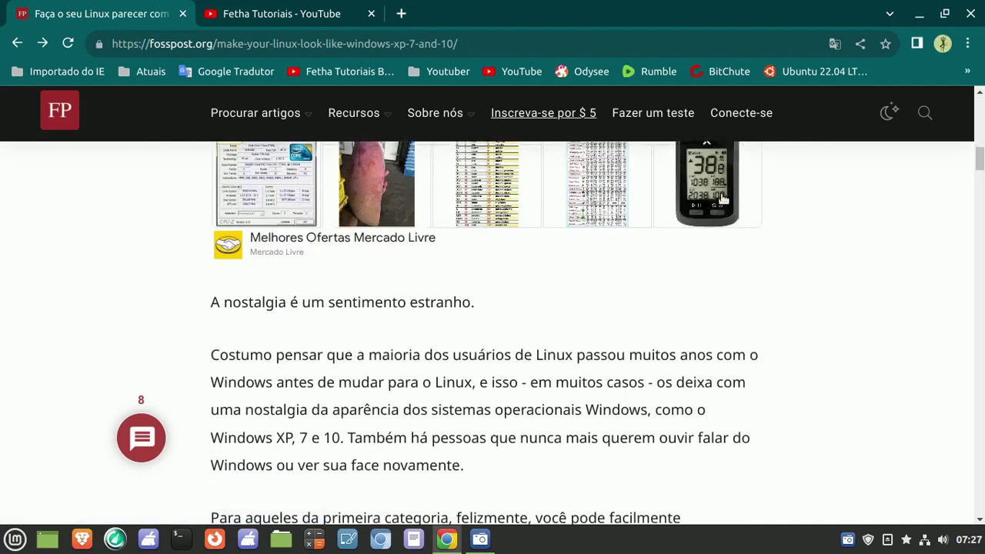
scroll(805, 294, down, 4)
scroll(804, 295, down, 2)
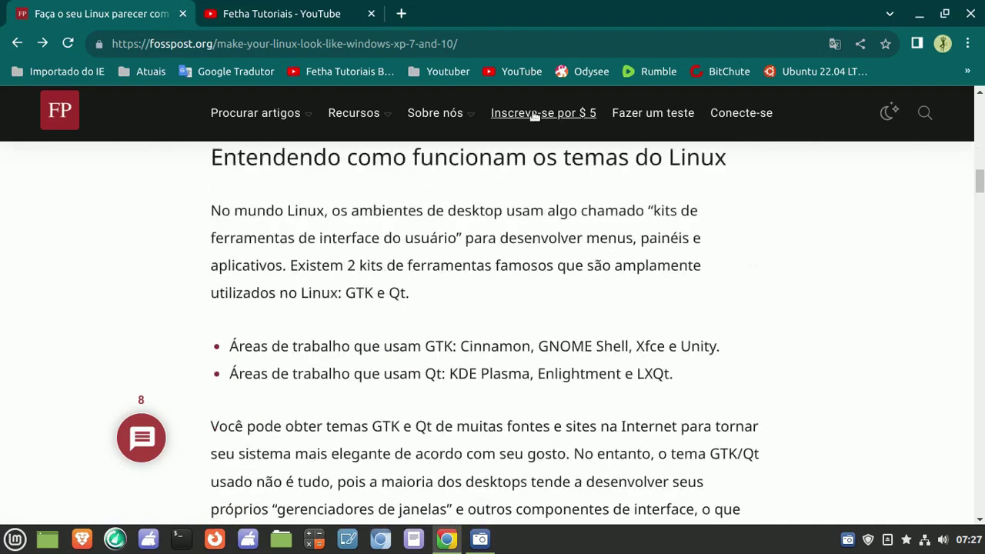
scroll(508, 223, down, 10)
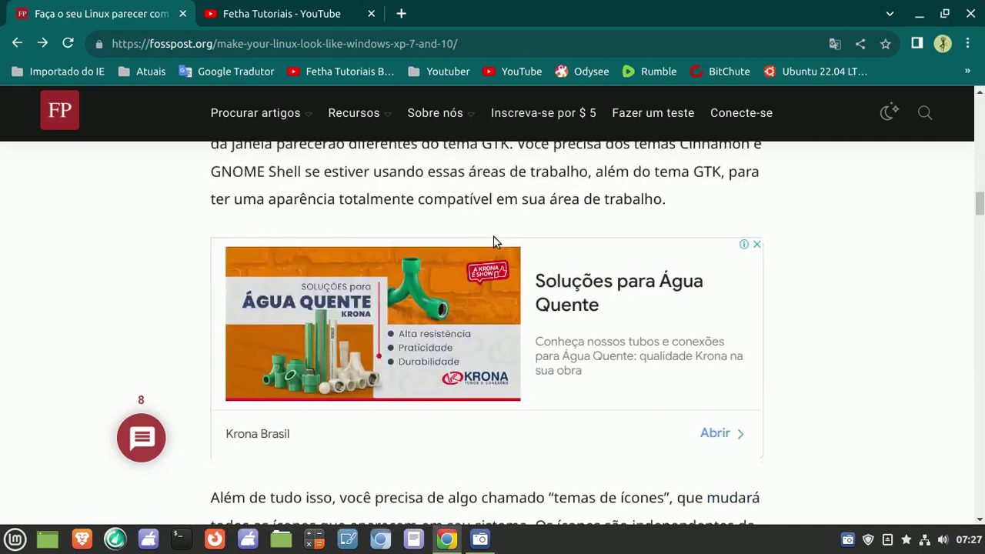
scroll(491, 246, down, 6)
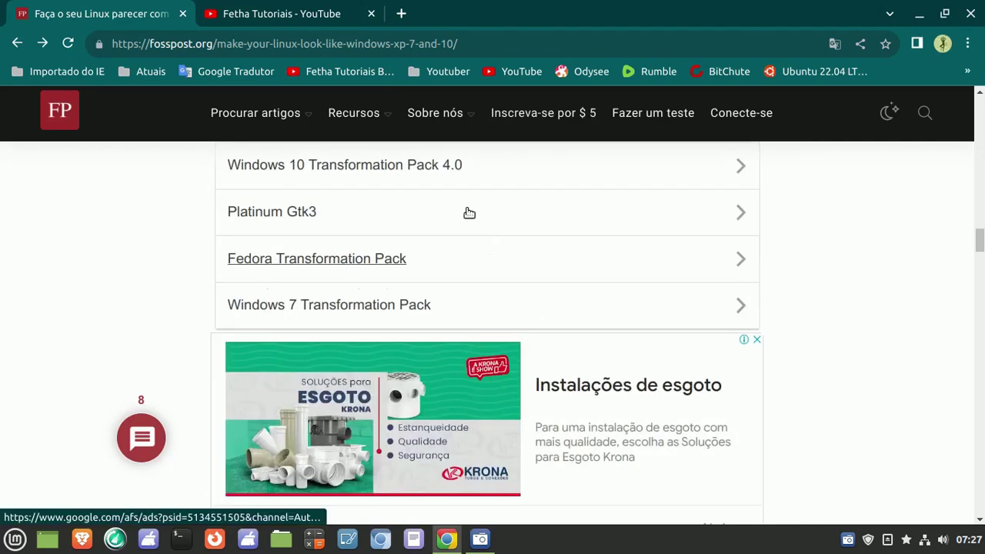
scroll(468, 213, down, 2)
scroll(441, 168, down, 6)
scroll(439, 171, down, 4)
scroll(438, 173, up, 4)
scroll(437, 173, up, 1)
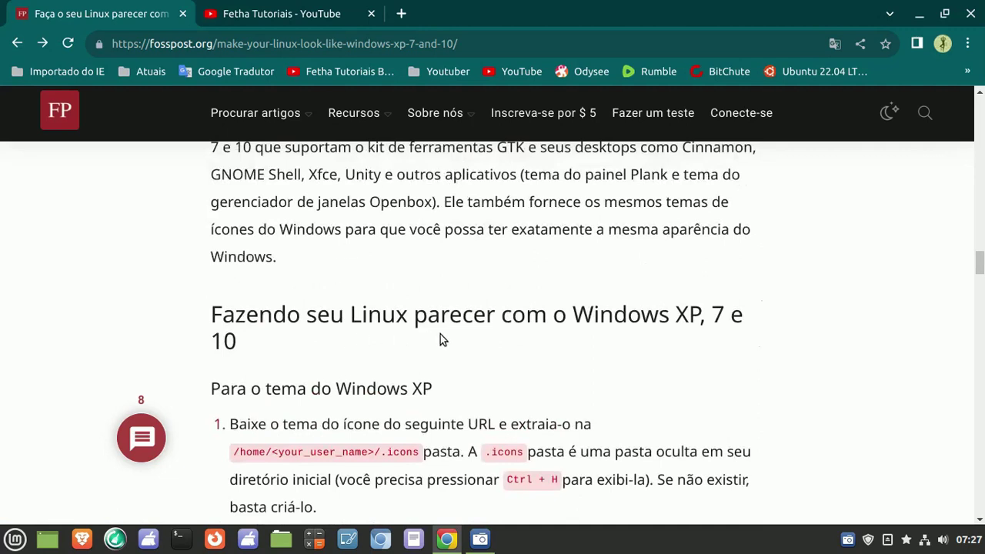
Examine the article's Windows XP, 7 and 10 theme sections and the closing links to more desktop and icon themes
scroll(728, 312, down, 3)
scroll(728, 314, down, 6)
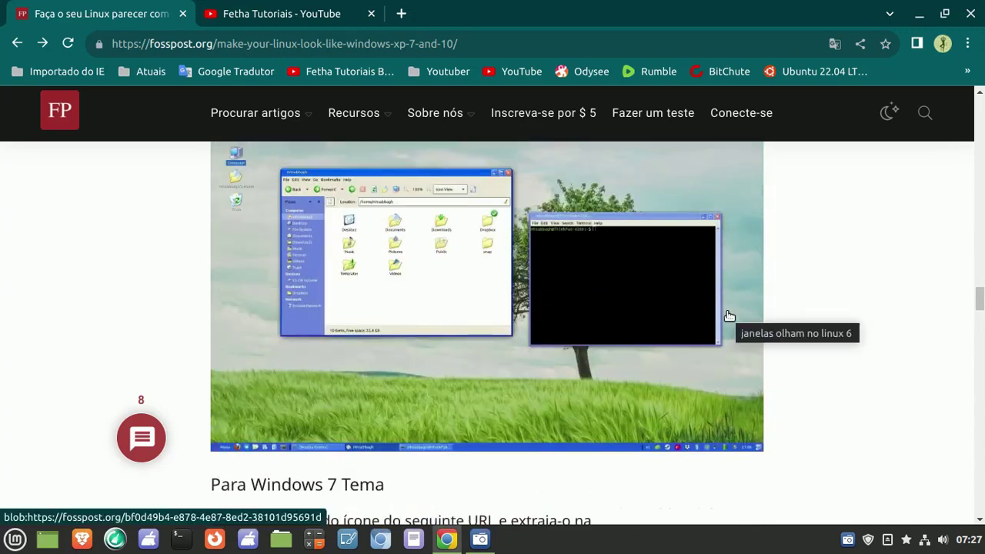
scroll(727, 312, down, 4)
scroll(727, 312, down, 6)
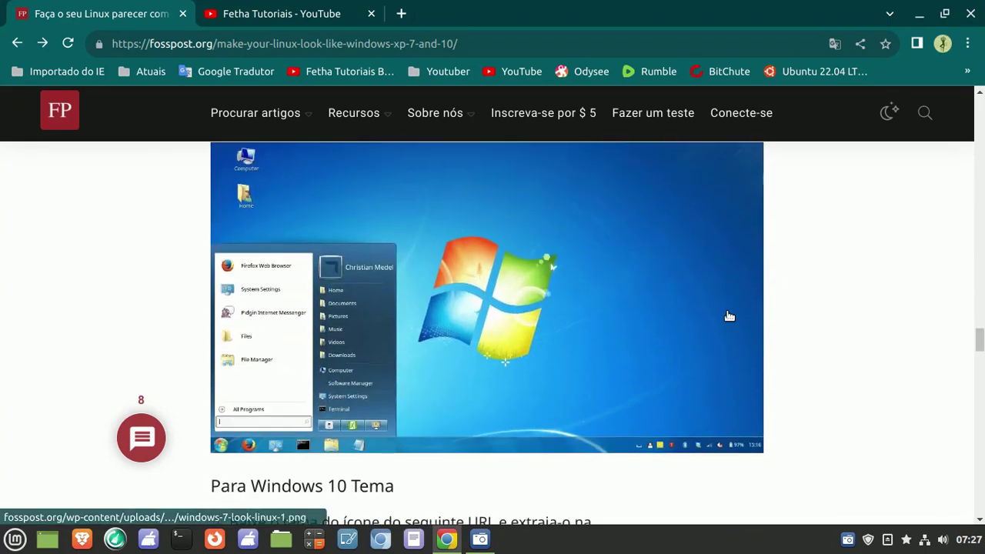
scroll(727, 312, down, 5)
scroll(727, 316, down, 10)
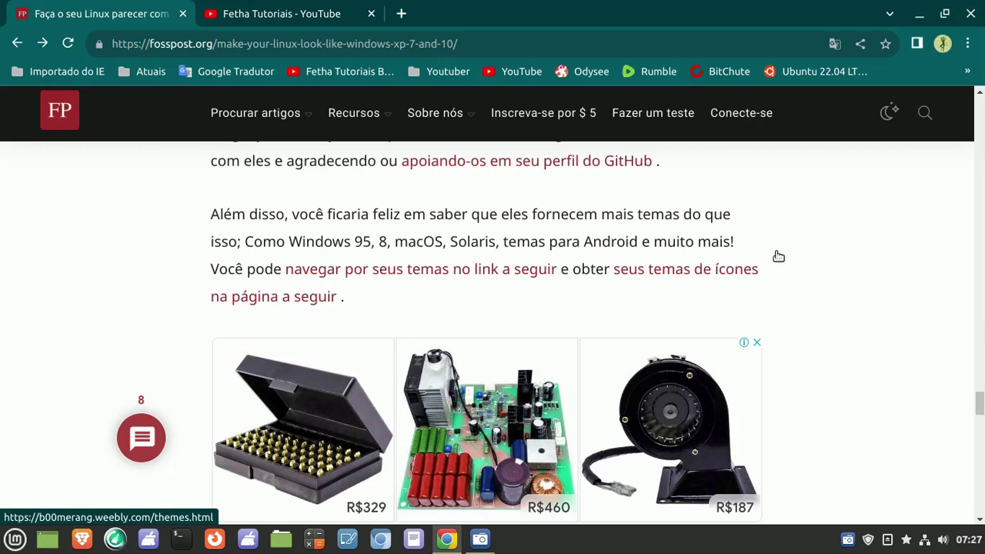
Return to the beginning of the article and switch the page translation from Portuguese back to English
click(892, 108)
click(891, 110)
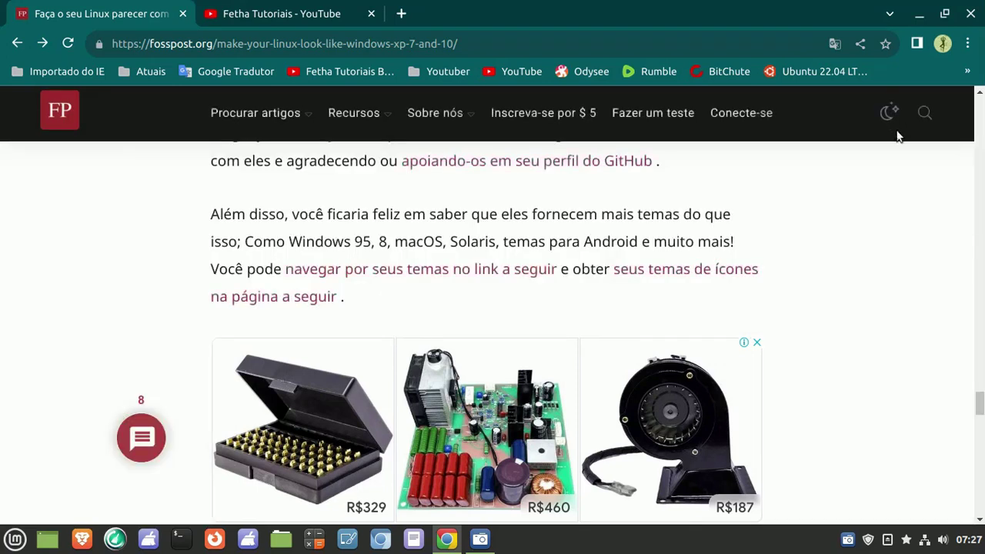
drag(977, 402, 908, 123)
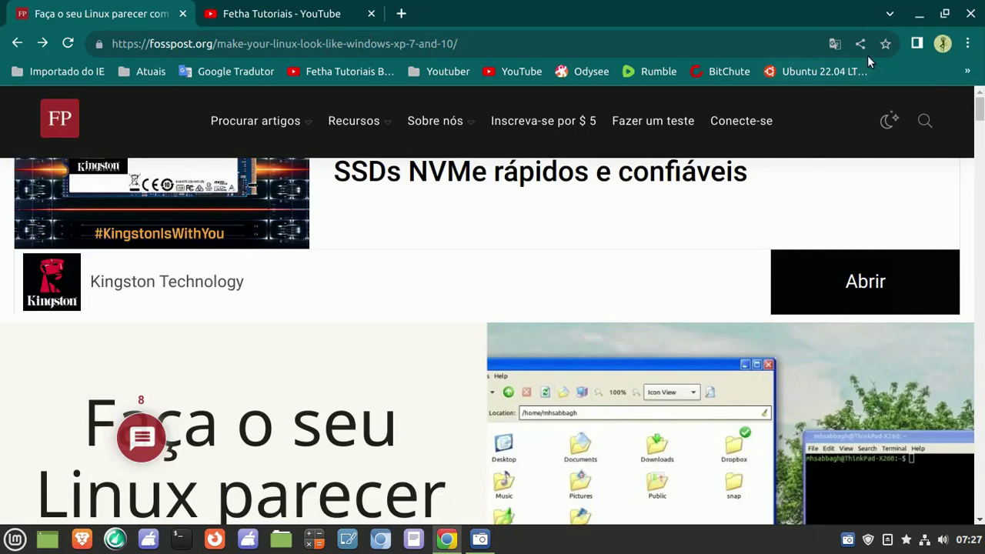
click(834, 44)
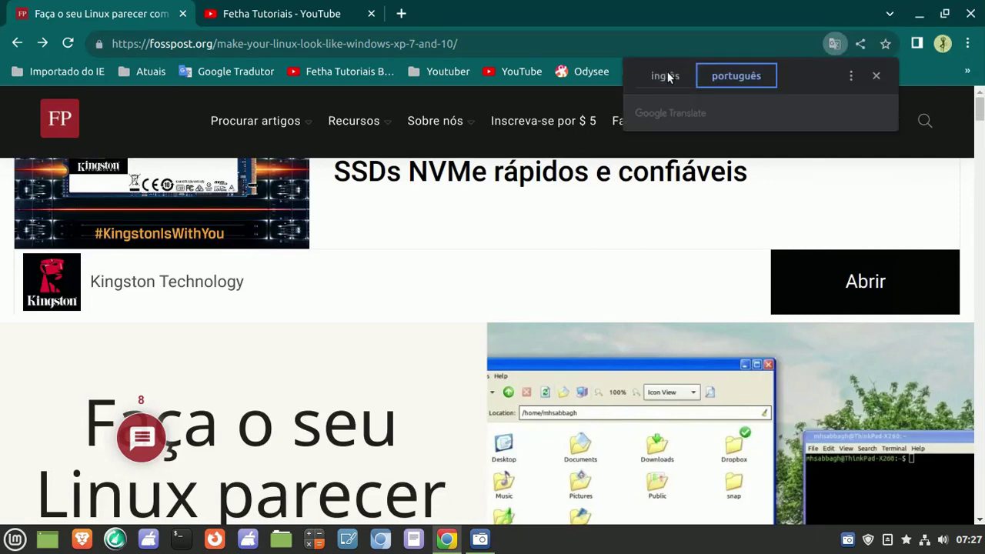
click(666, 74)
click(834, 44)
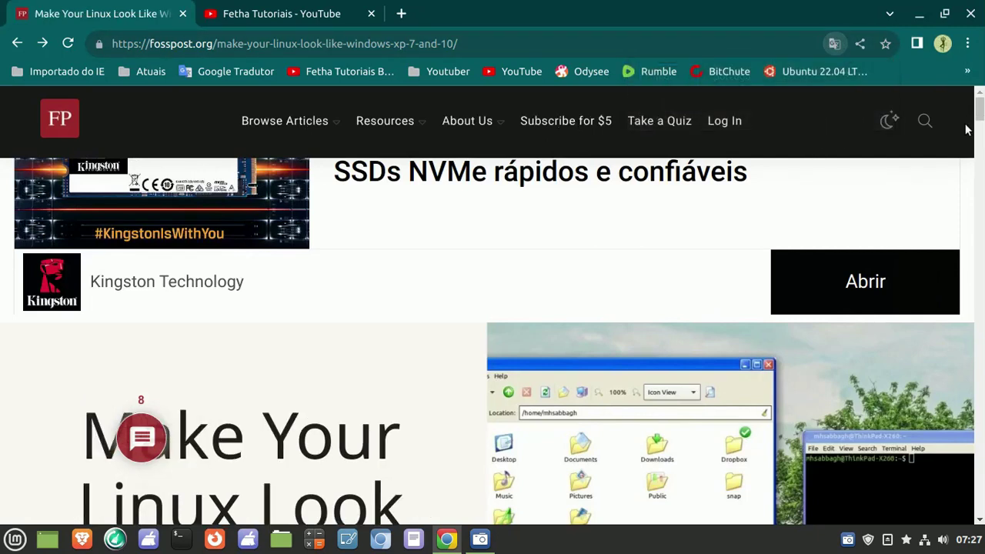
Open the article's "browse their themes from the following link" link in a new tab and switch to that tab
drag(978, 116, 982, 410)
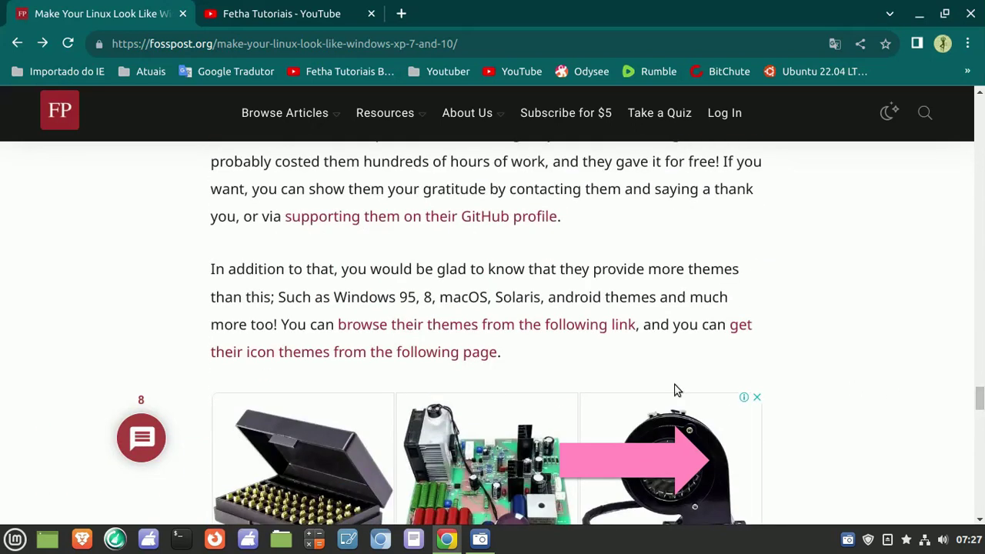
right_click(463, 328)
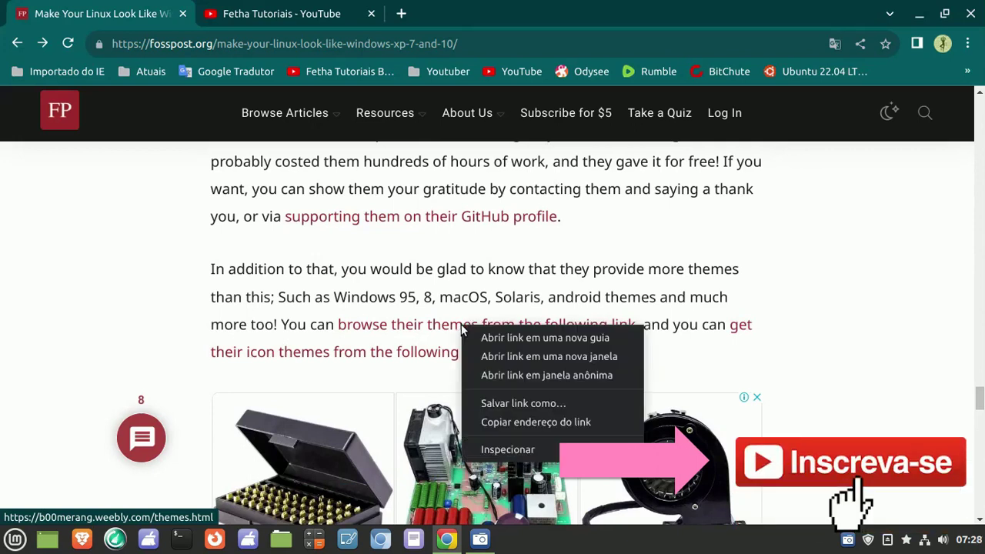
click(507, 342)
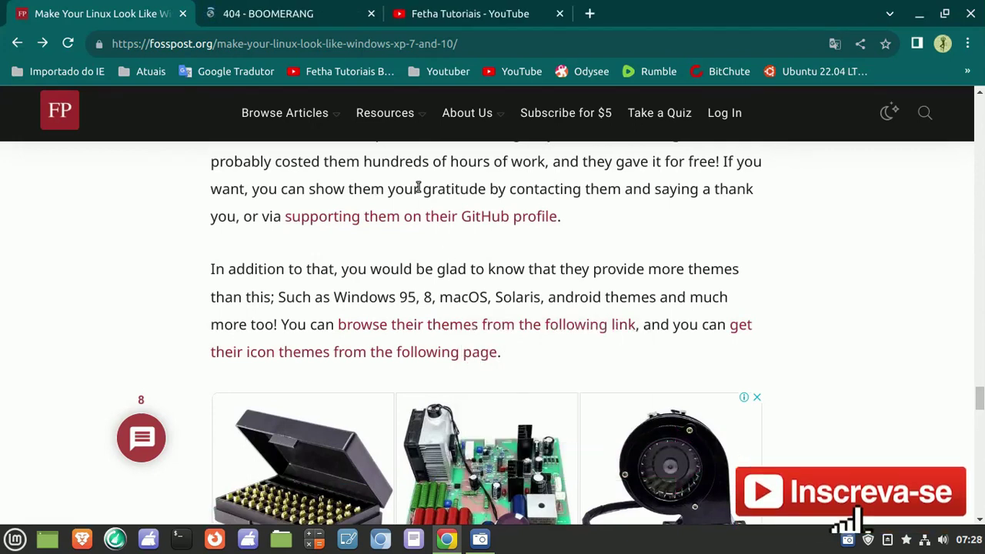
click(306, 13)
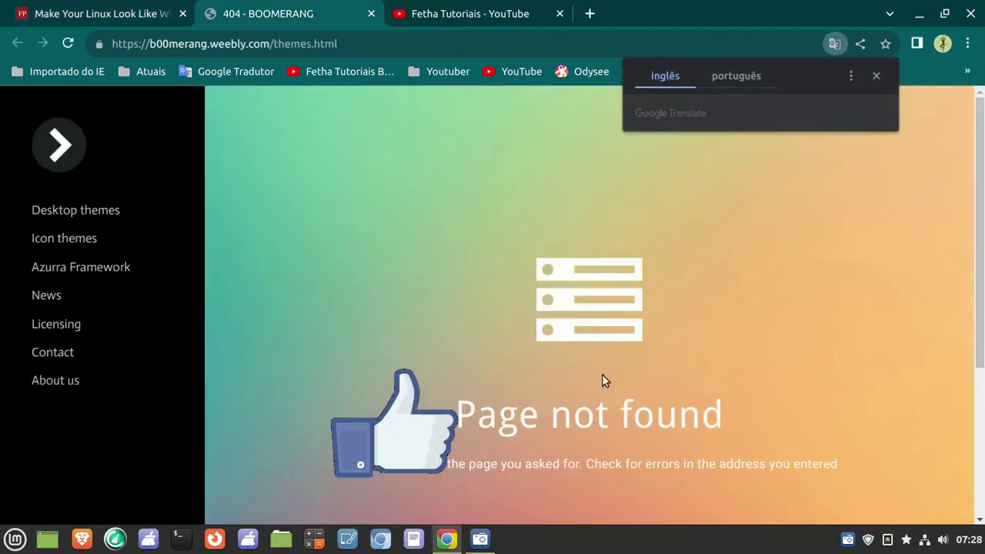
Go to the site's Desktop themes page, expand Windows Themes and open the Windows 7 theme
click(117, 208)
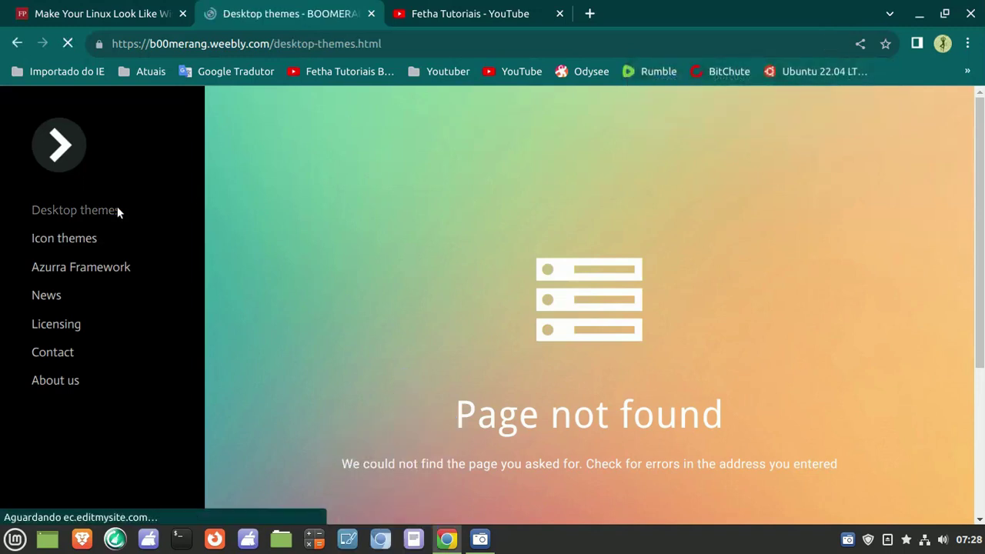
scroll(585, 216, down, 2)
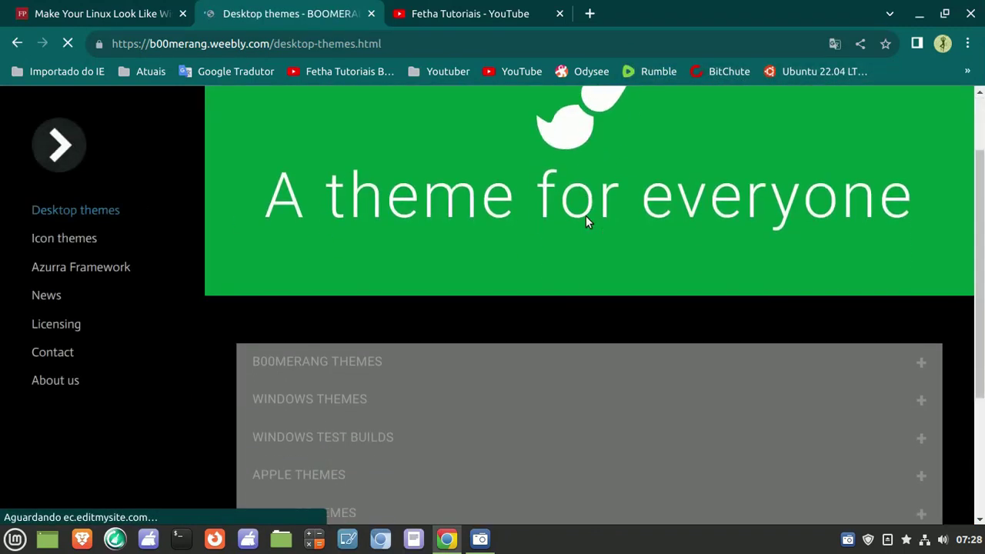
scroll(585, 218, down, 3)
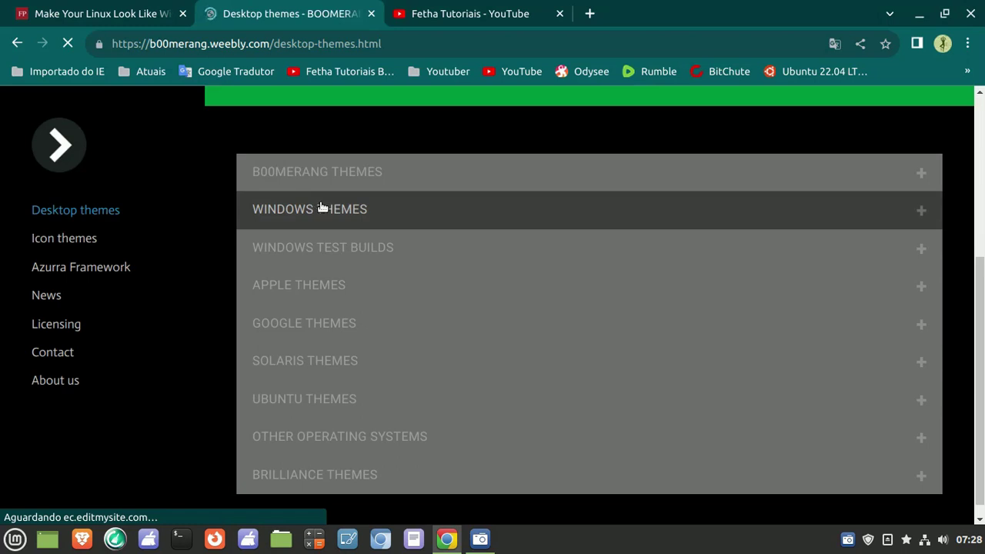
click(322, 209)
scroll(659, 201, down, 5)
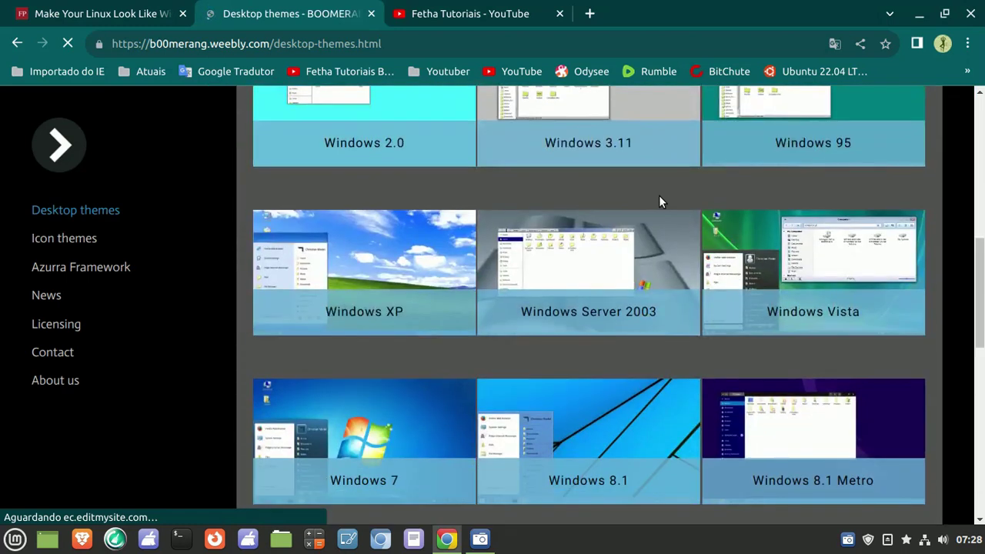
scroll(658, 201, down, 3)
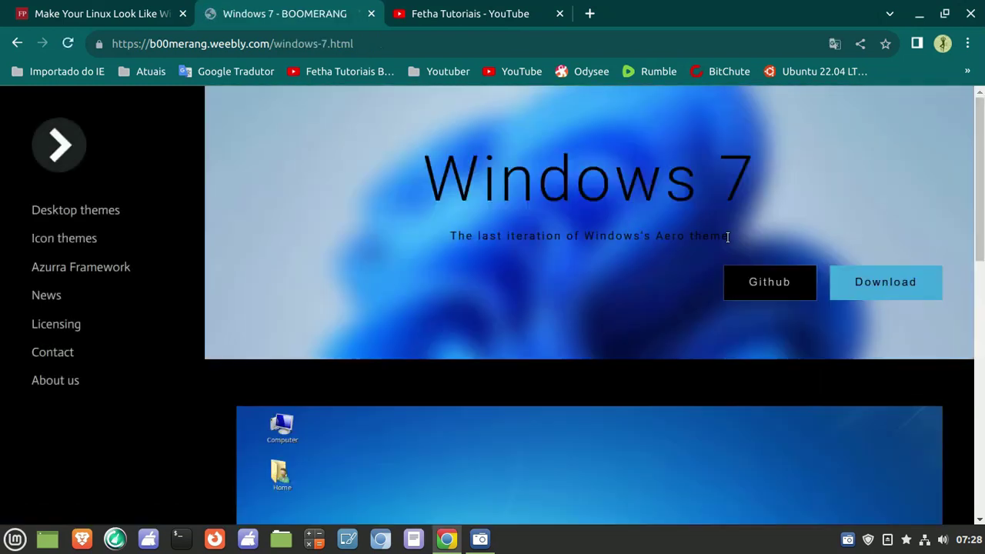
Check the Windows 7 theme's preview images and desktop environment support table, and open its download page
scroll(726, 248, down, 5)
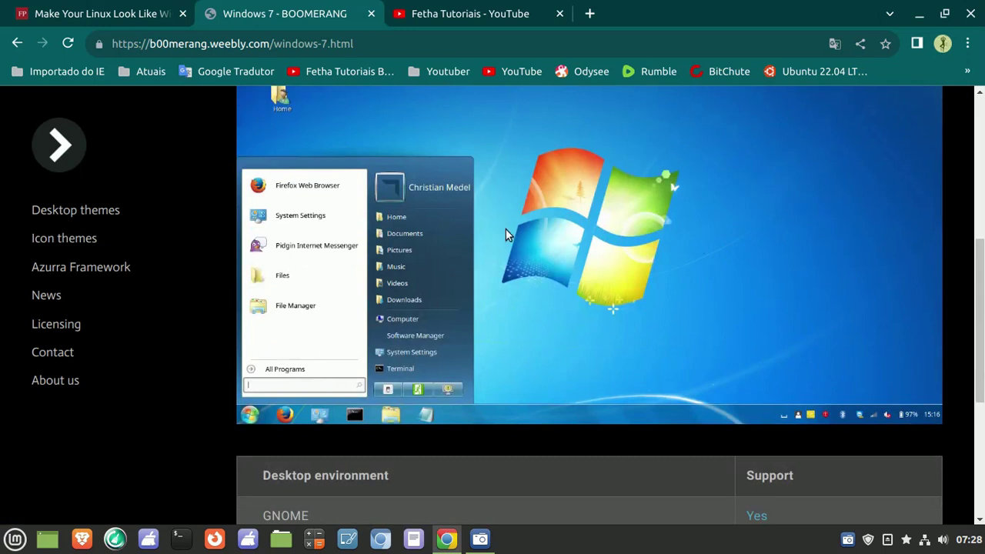
scroll(512, 233, down, 4)
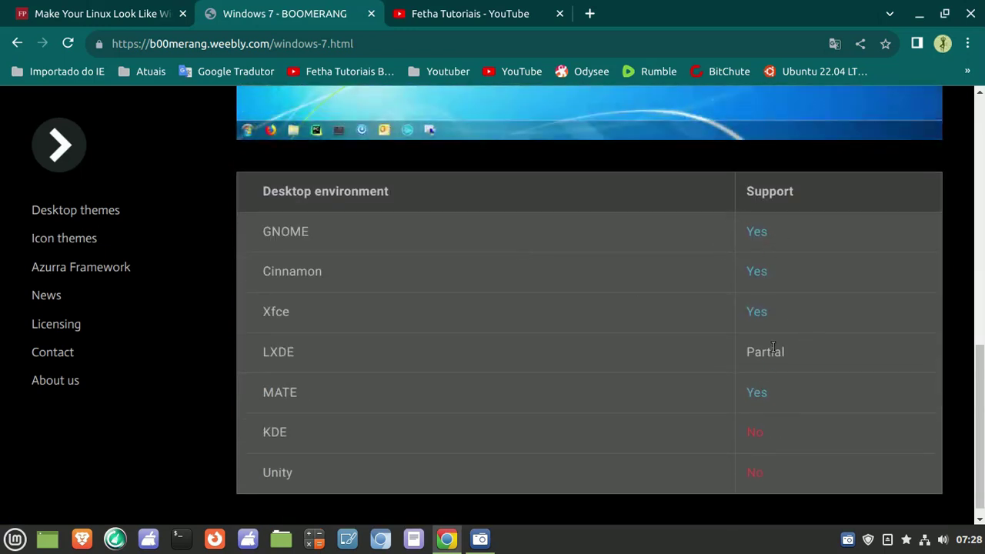
scroll(786, 326, up, 10)
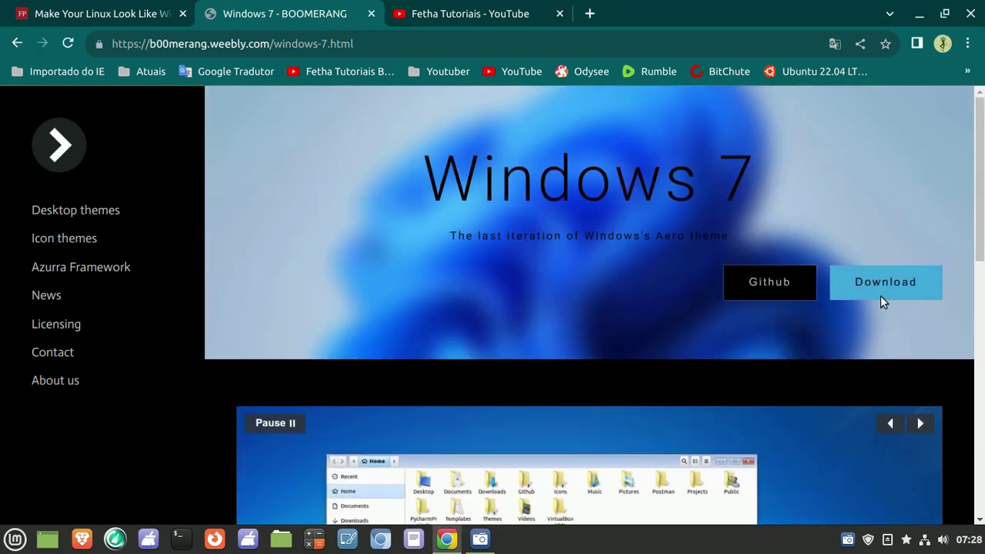
click(881, 280)
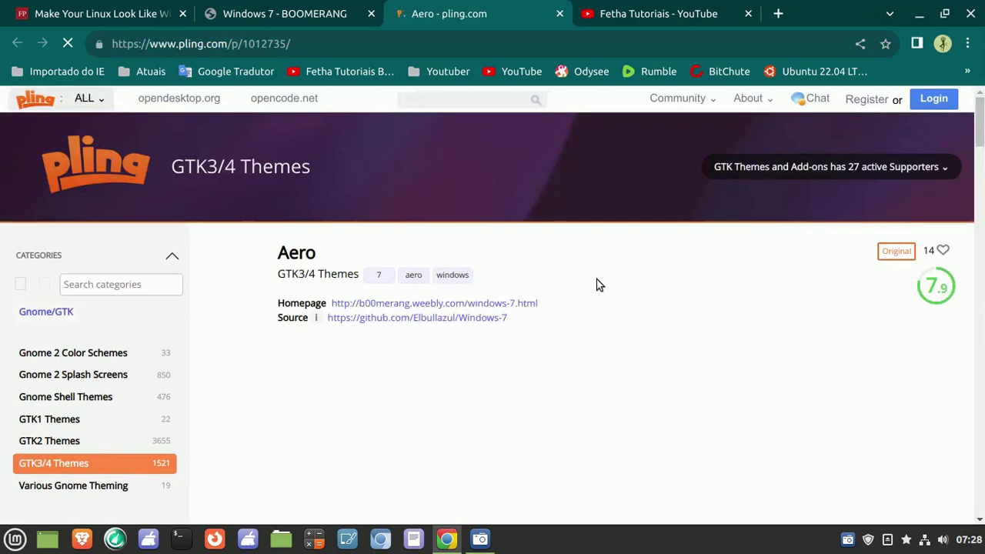
Download 2.1.zip from the Aero theme's file list by following the external GitHub link
scroll(556, 277, down, 3)
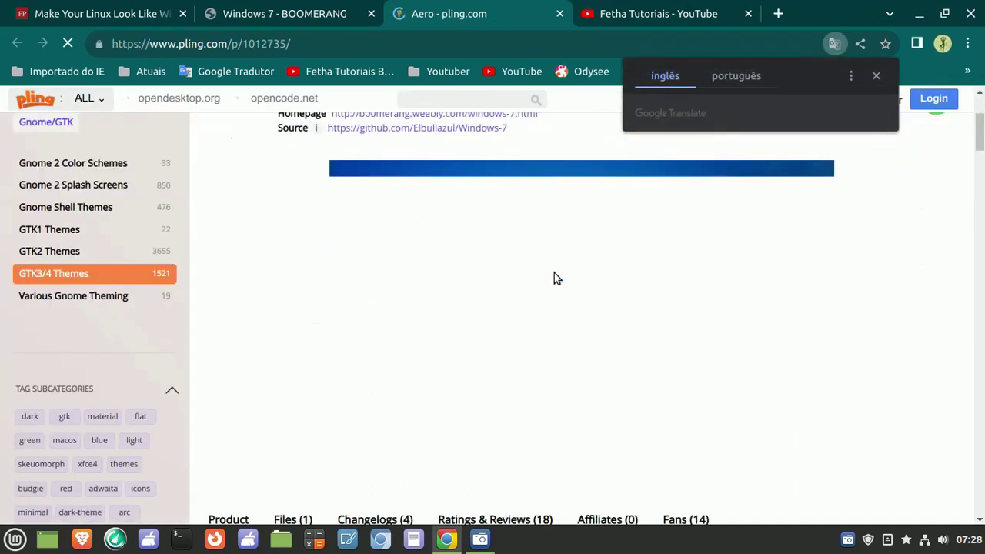
scroll(554, 272, down, 5)
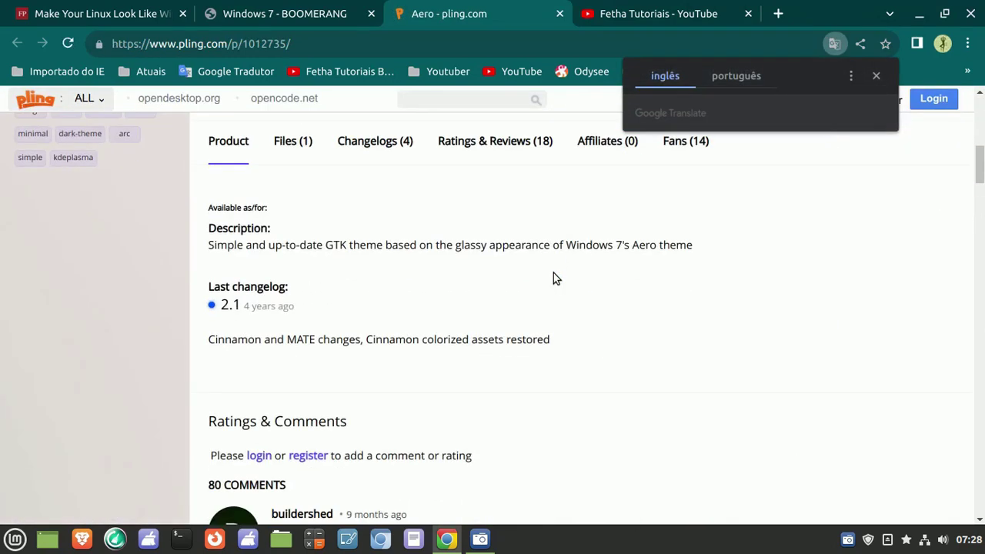
click(291, 143)
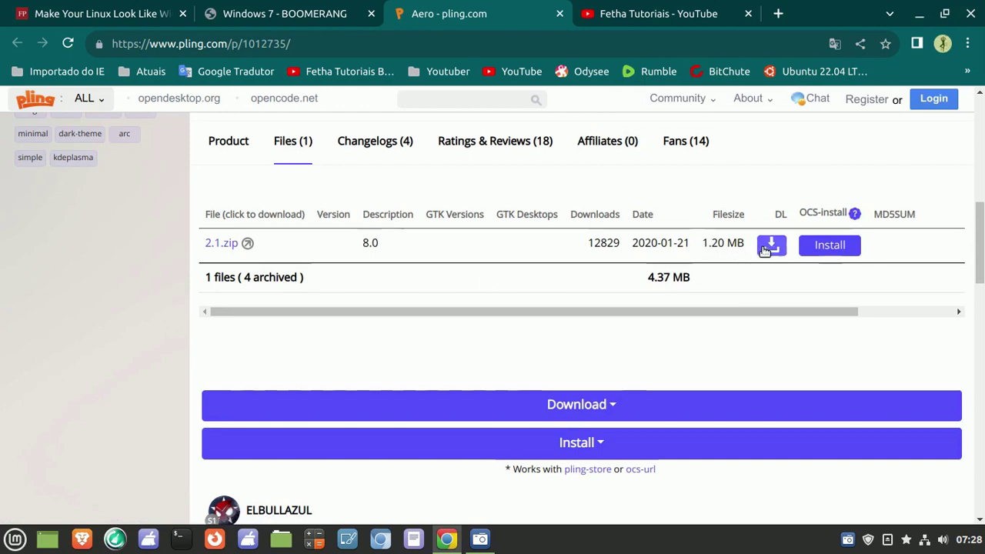
click(620, 405)
scroll(618, 404, down, 2)
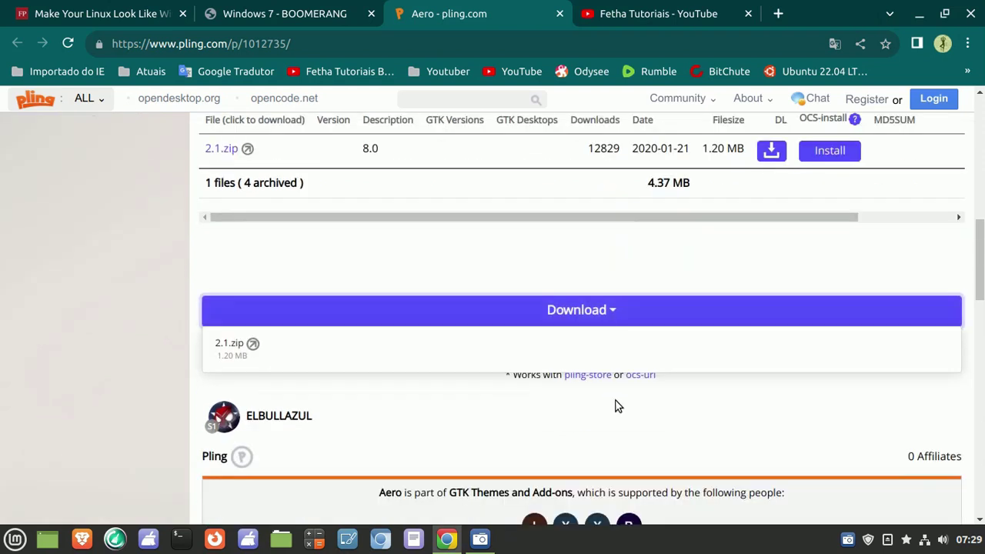
click(774, 158)
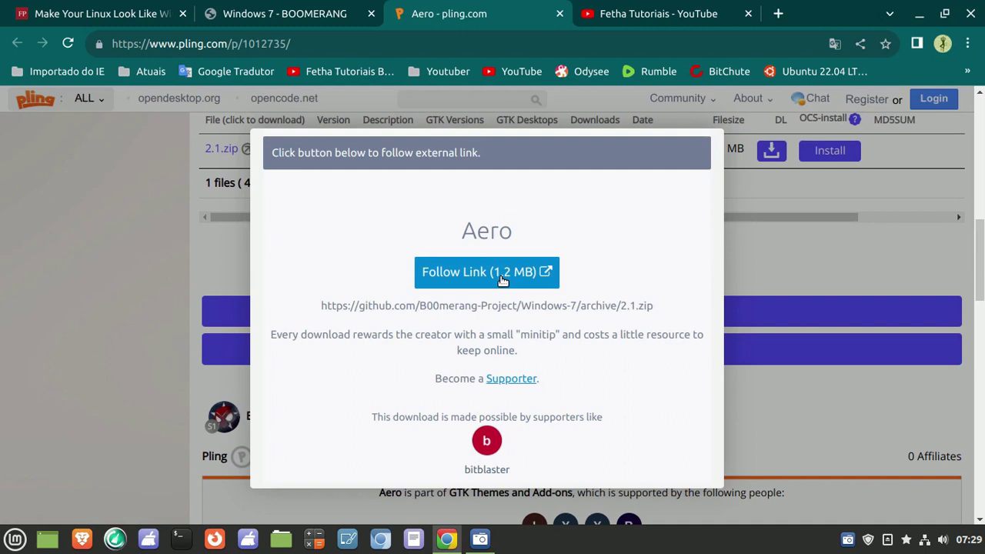
click(501, 279)
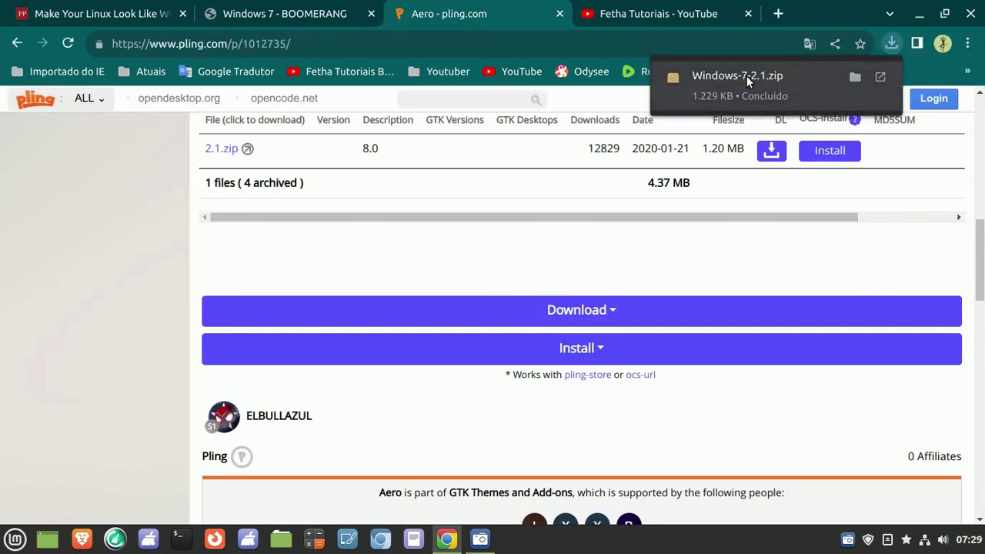
Minimize the browser and open the Downloads folder in the file manager
click(922, 14)
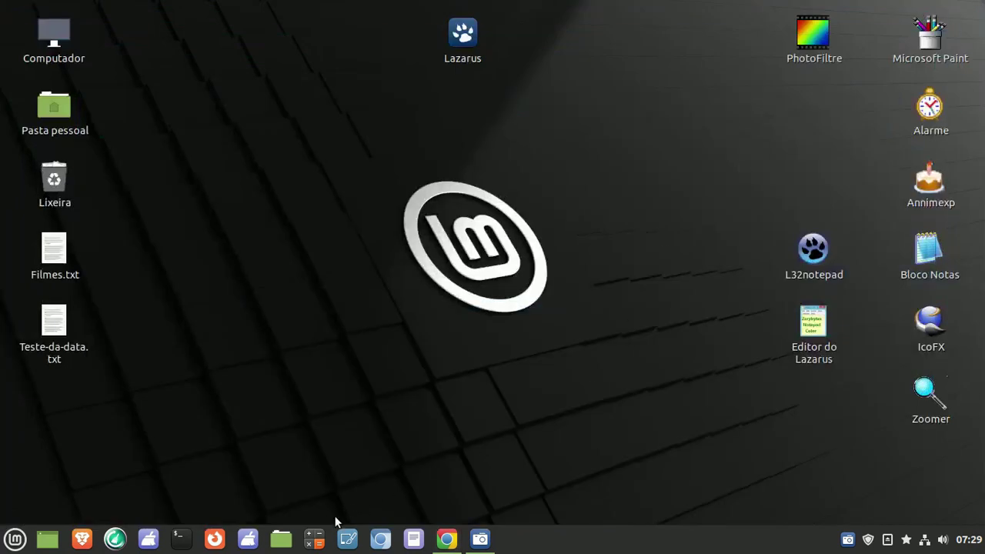
click(282, 528)
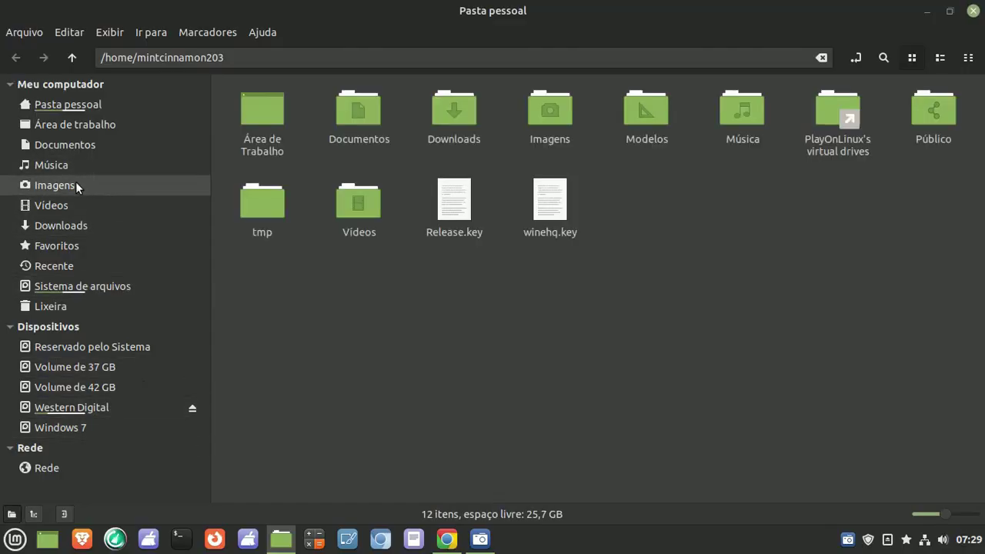
click(82, 225)
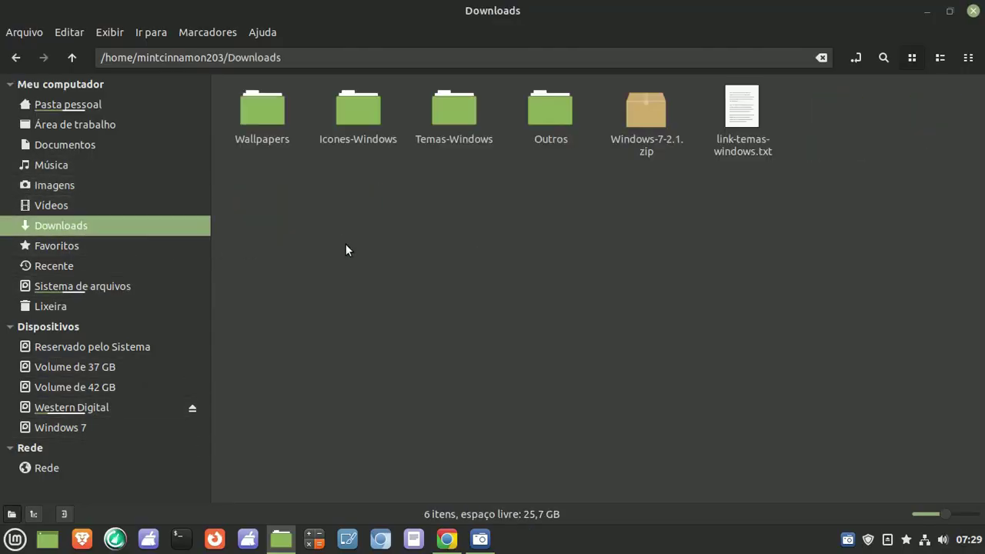
Look at the wallpaper images in the Wallpapers folder and return to Downloads
double_click(258, 108)
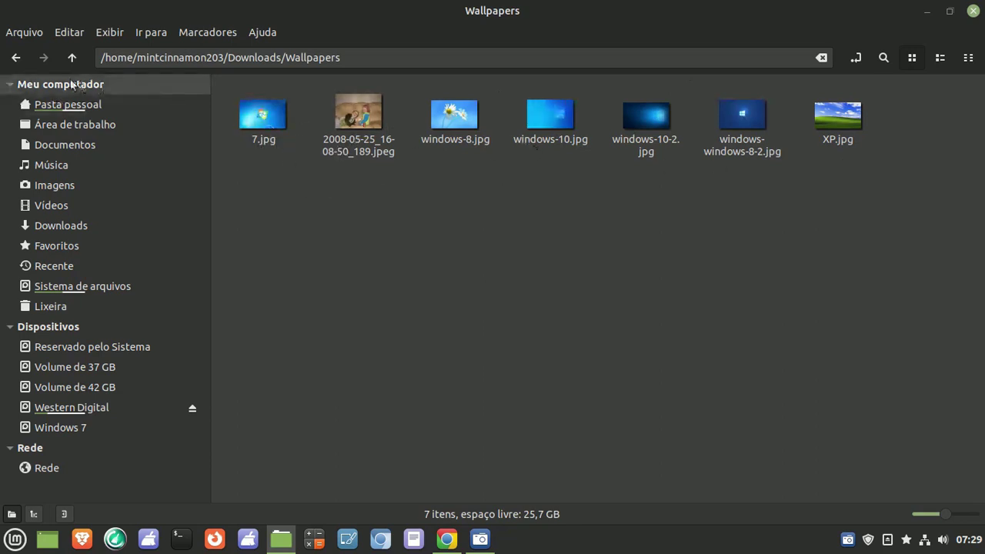
click(16, 59)
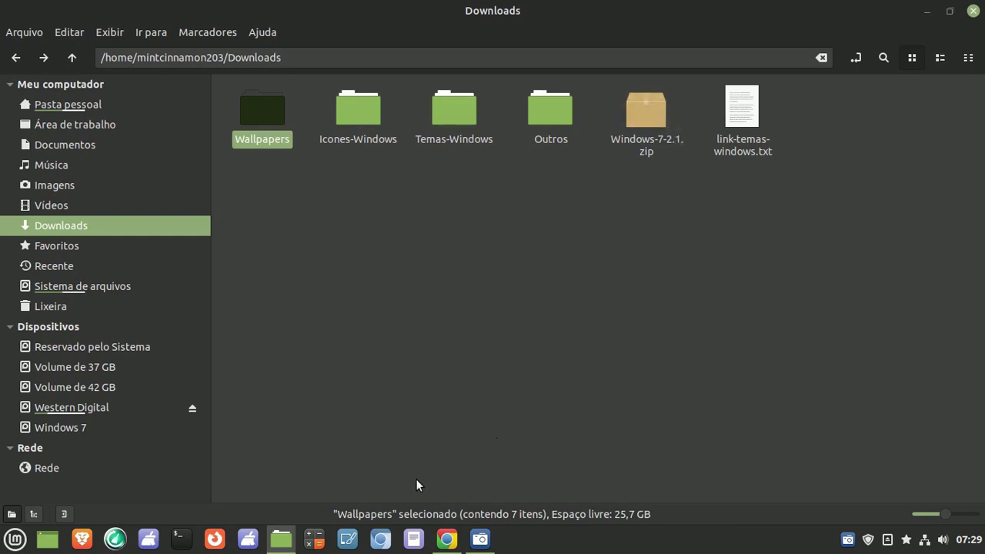
Switch back to the browser, close the Aero download page and open the BOOMERANG site's Icon themes page
click(446, 538)
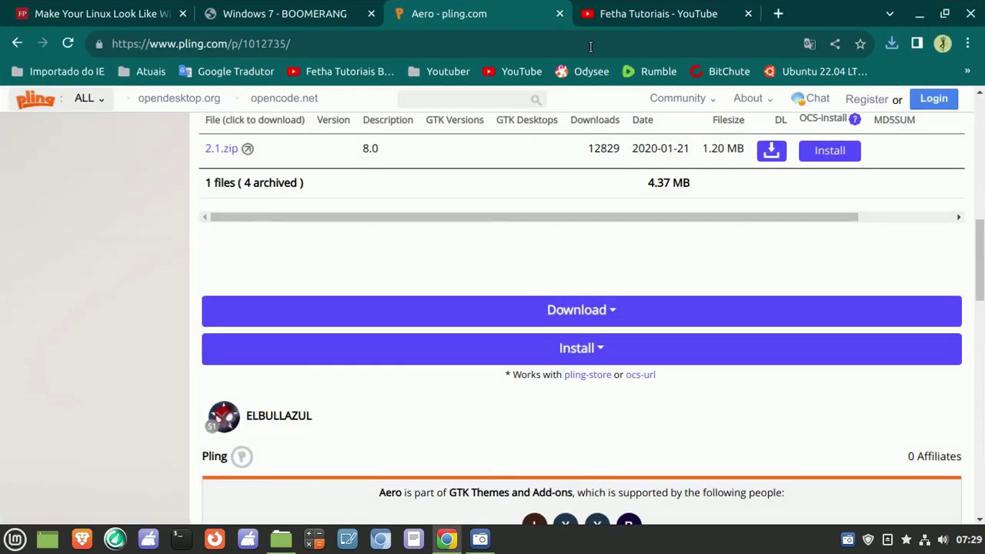
click(560, 13)
click(311, 13)
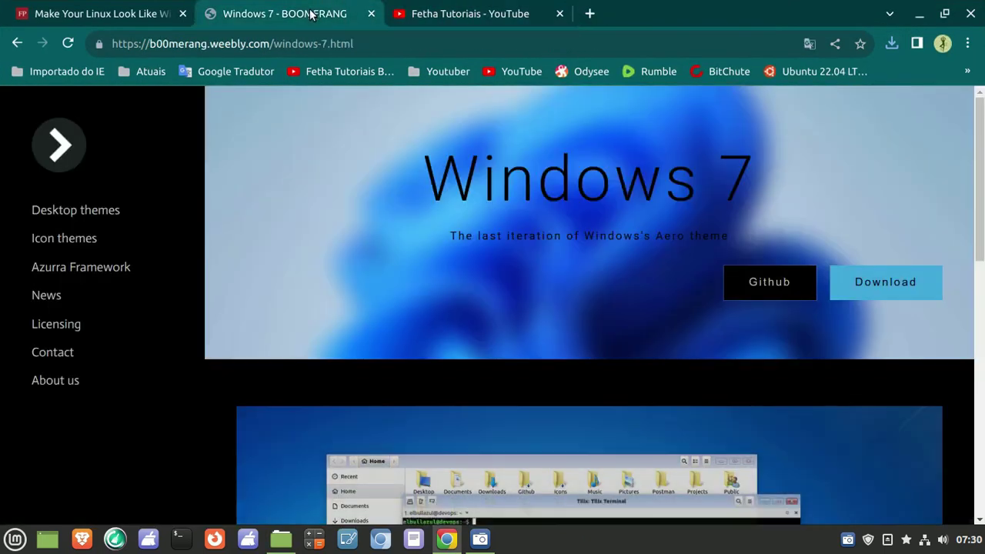
click(92, 241)
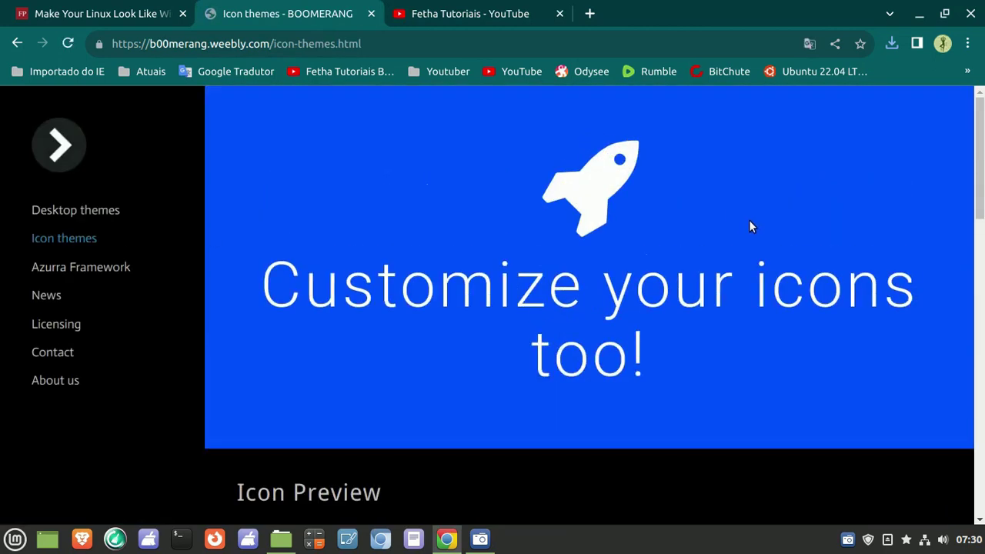
Download the Windows 7 icon theme from the icon themes table and check it in the recent downloads list
scroll(745, 230, down, 3)
scroll(741, 241, down, 10)
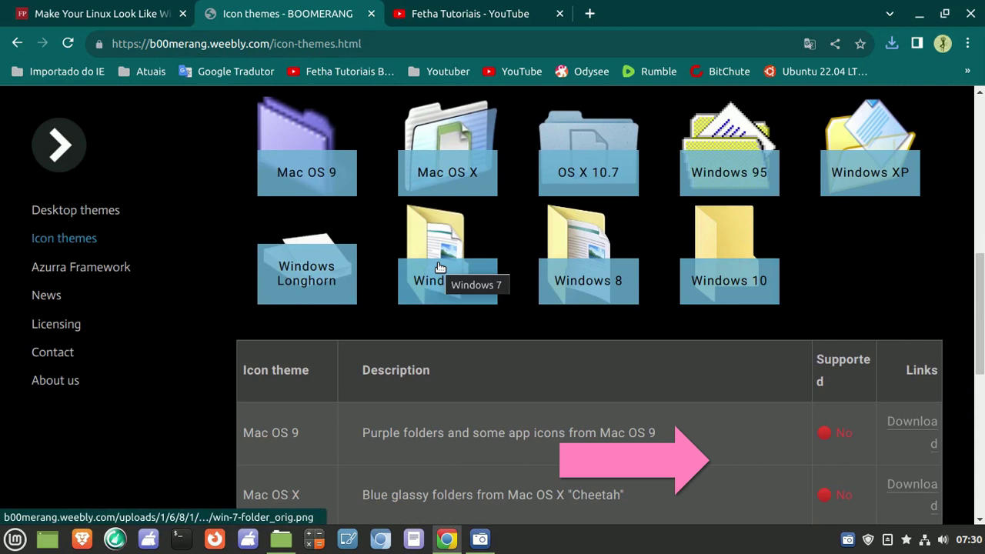
scroll(439, 267, down, 6)
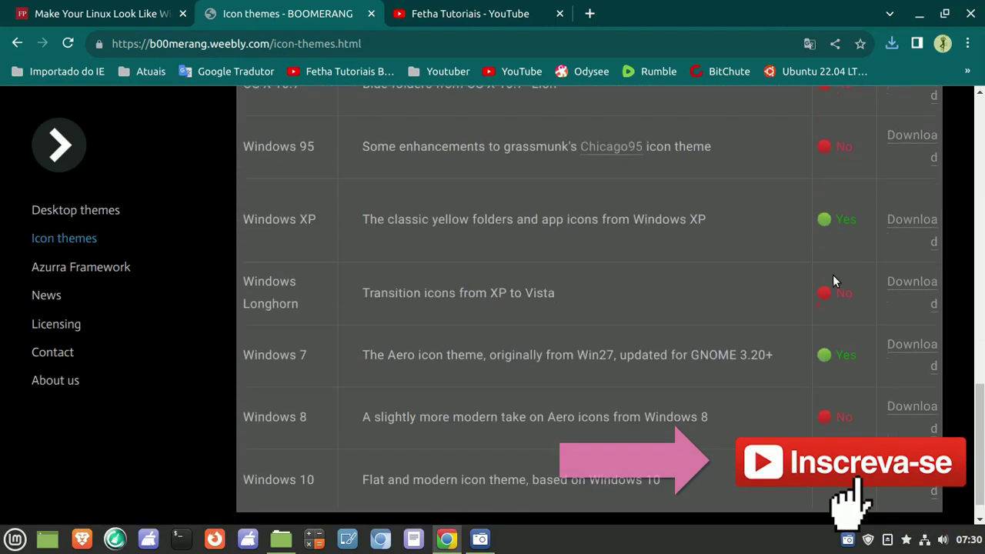
click(913, 347)
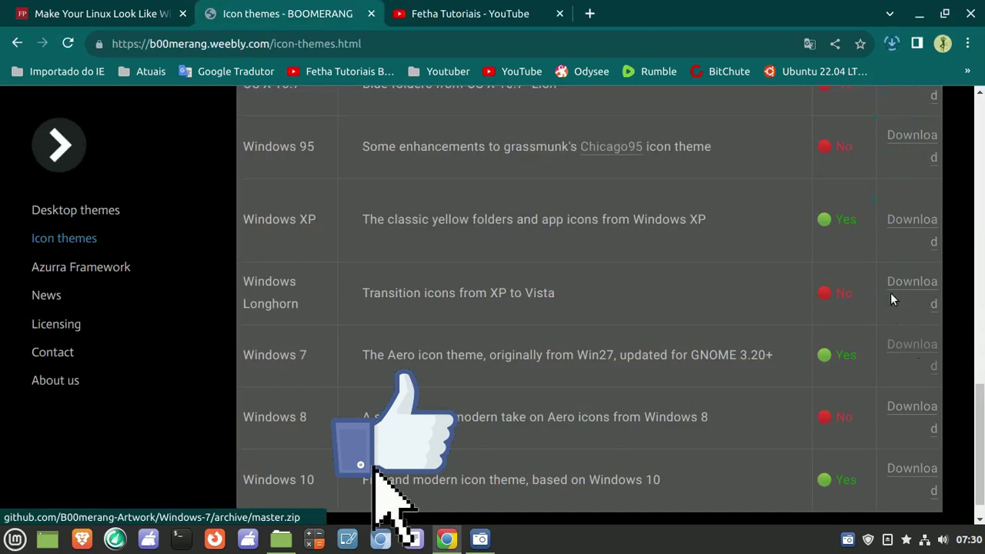
click(893, 45)
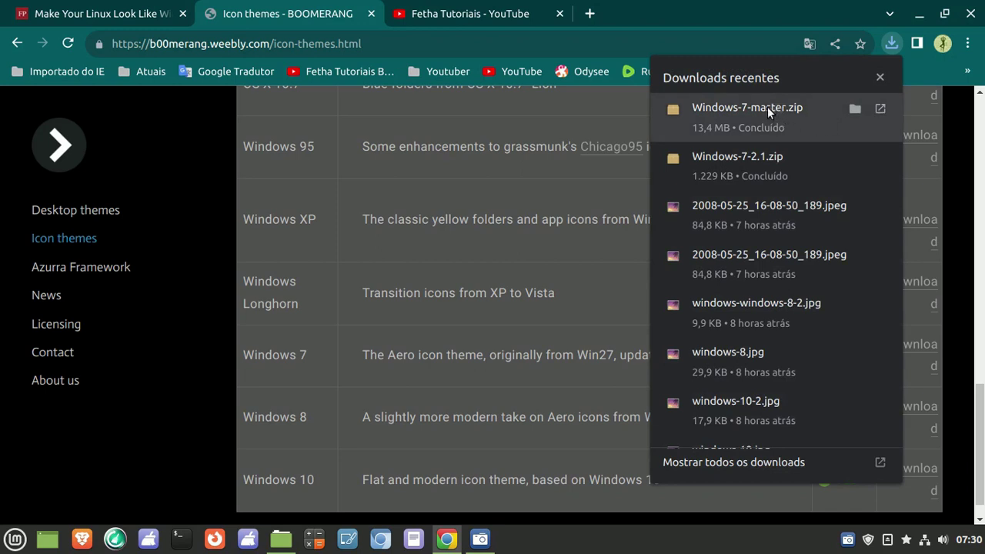
Minimize the browser, look at the contents of the Icones-Windows folder and return to Downloads
click(926, 15)
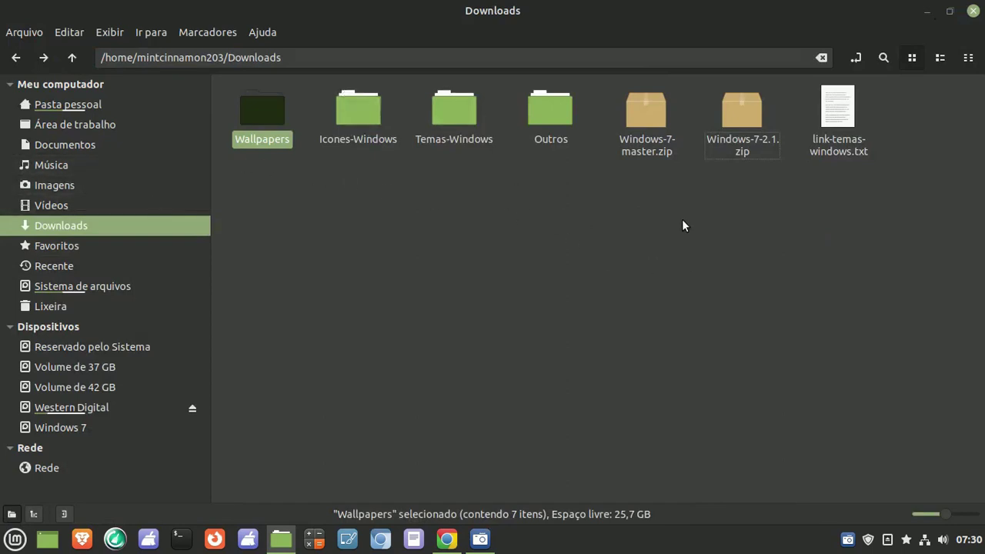
double_click(363, 123)
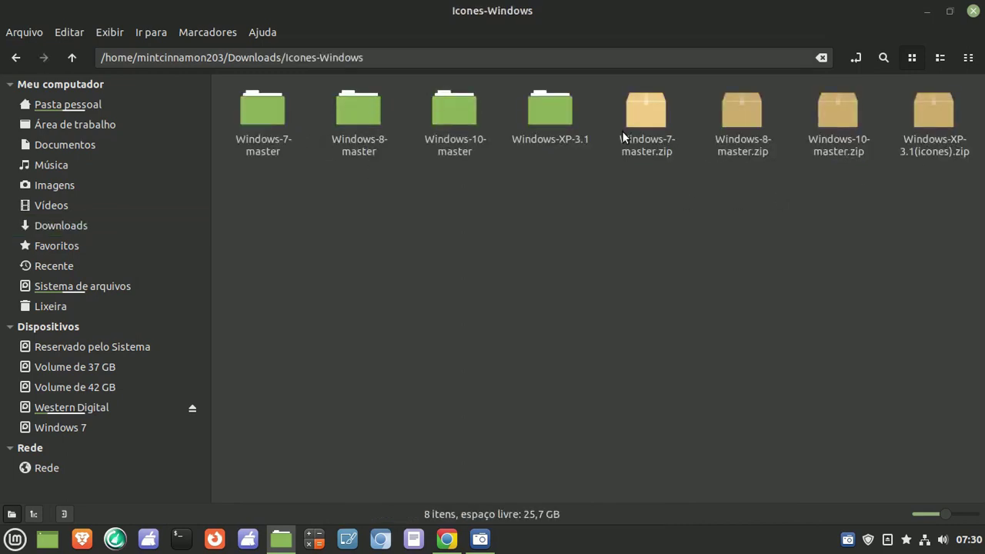
click(17, 59)
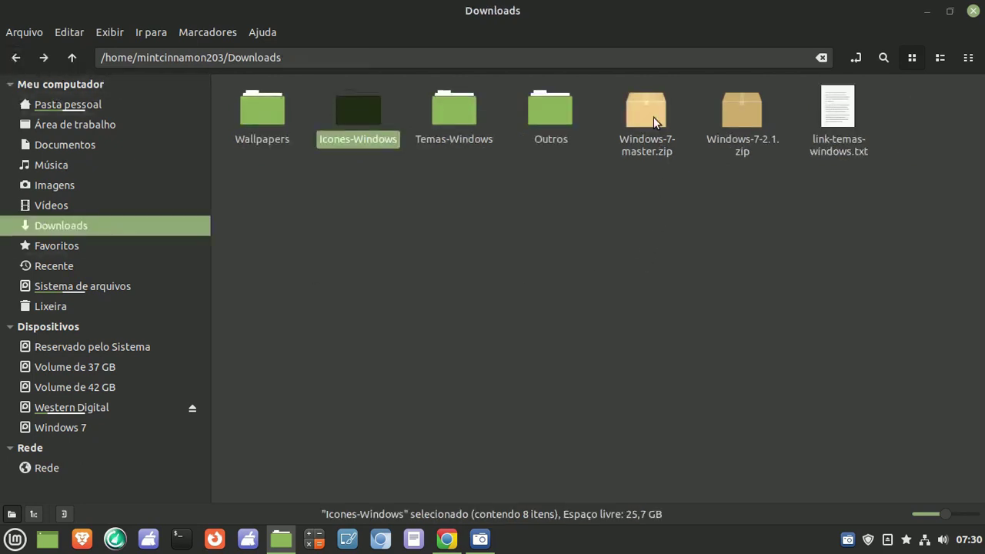
Extract Windows-7-master.zip into the Downloads folder and check the contents of the extracted folder
right_click(653, 117)
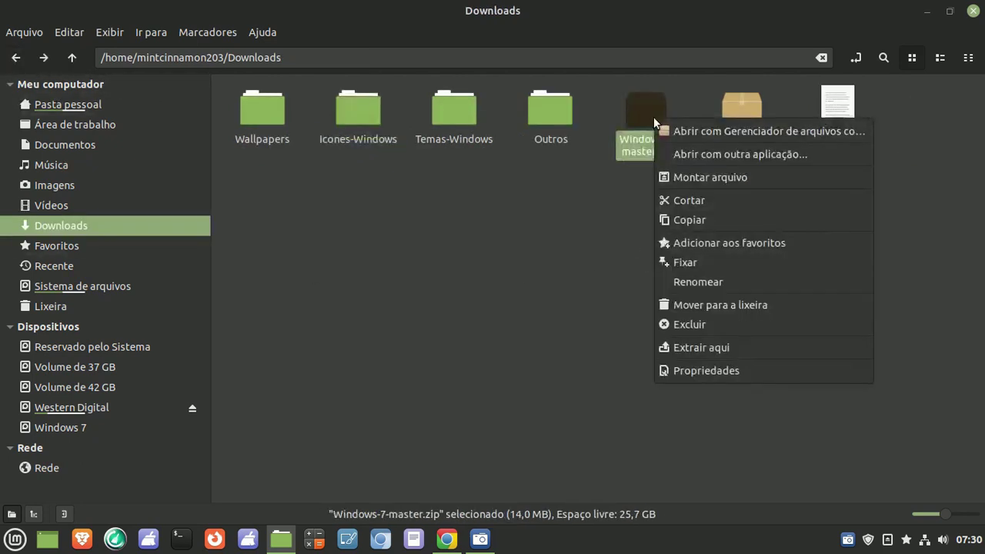
click(716, 346)
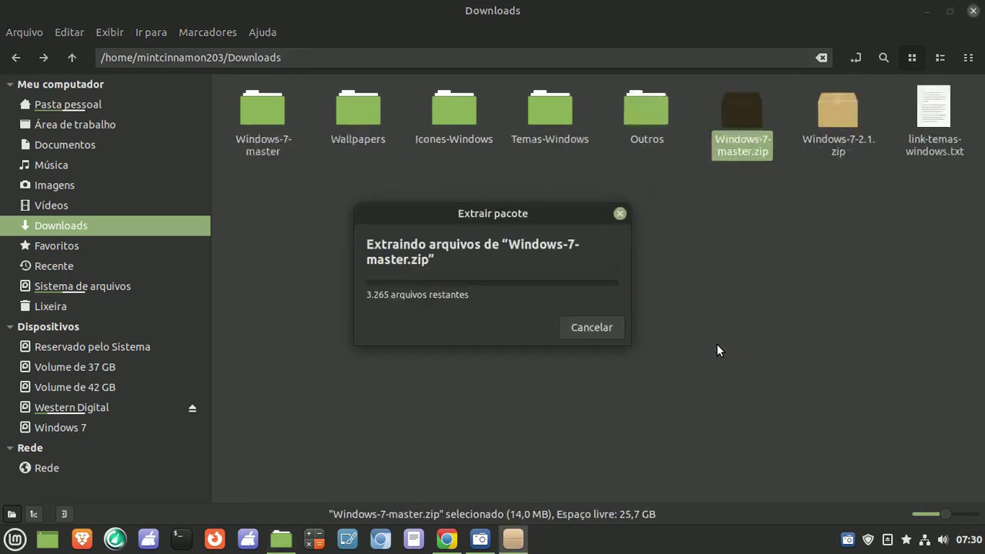
double_click(651, 114)
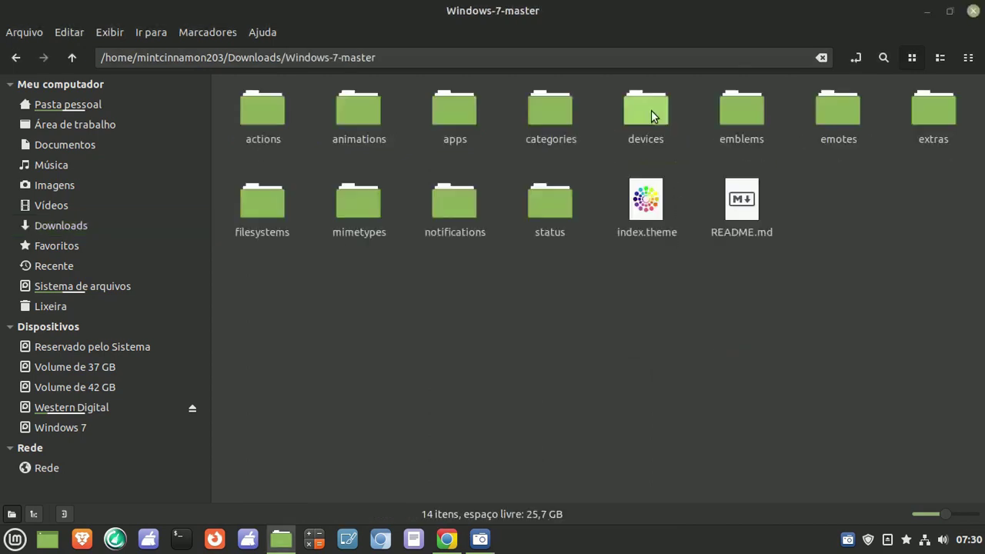
click(16, 57)
click(659, 211)
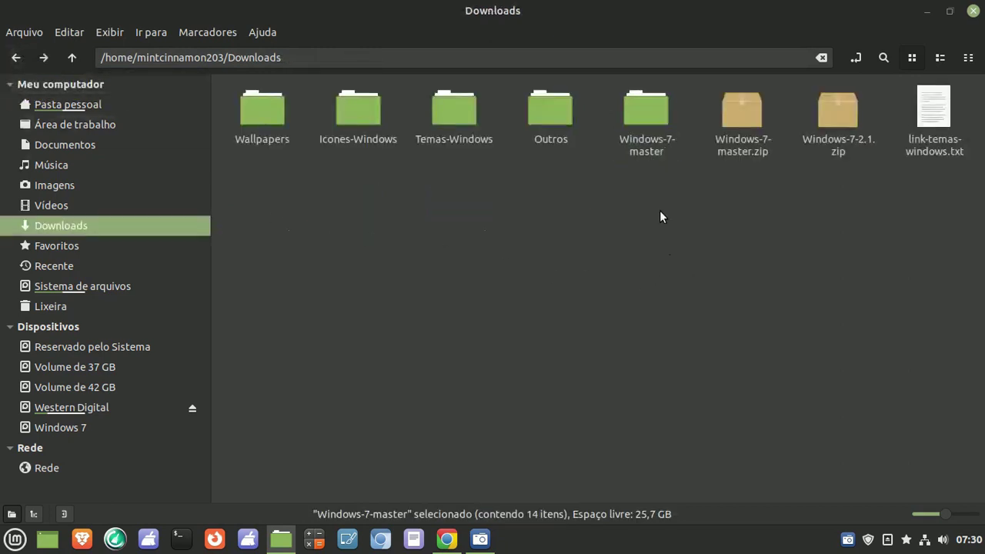
Permanently delete the Windows-7-master folder, Windows-7-master.zip and Windows-7-2.1.zip from Downloads
click(644, 122)
ctrl+click(758, 148)
ctrl+click(833, 119)
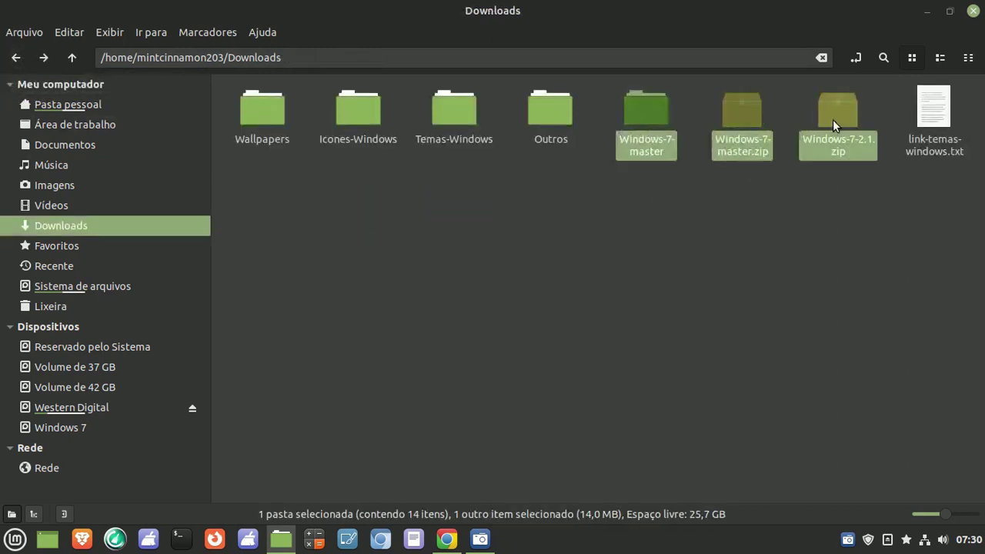
right_click(832, 119)
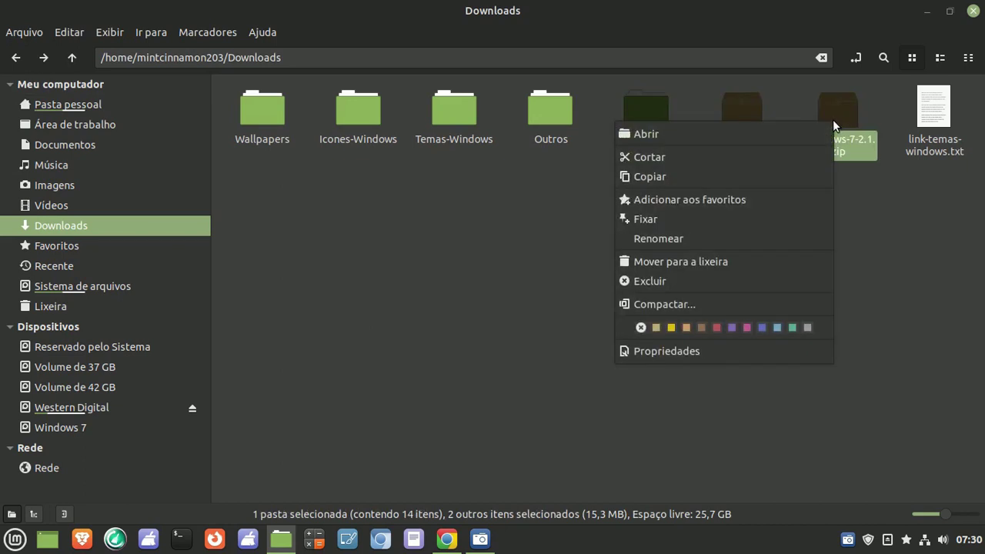
click(738, 277)
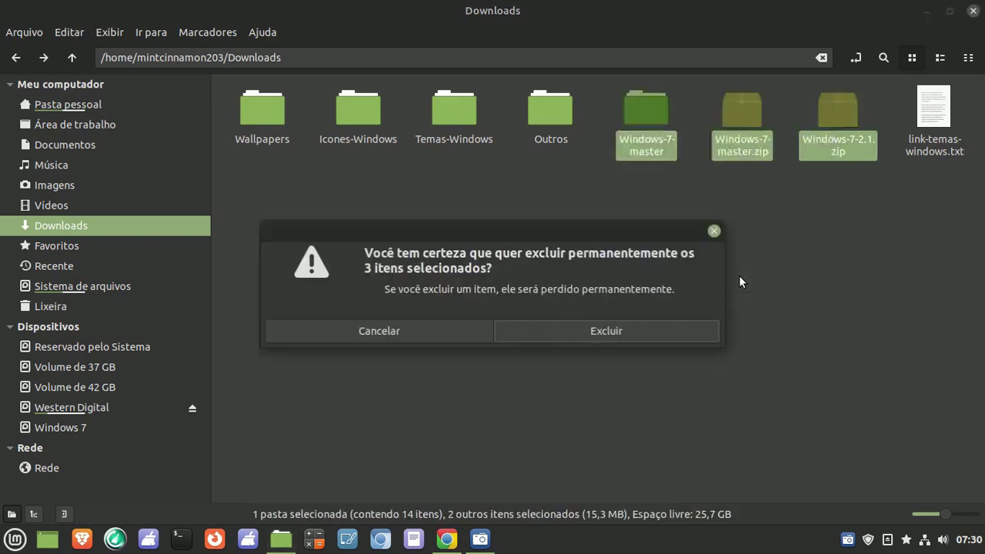
click(625, 323)
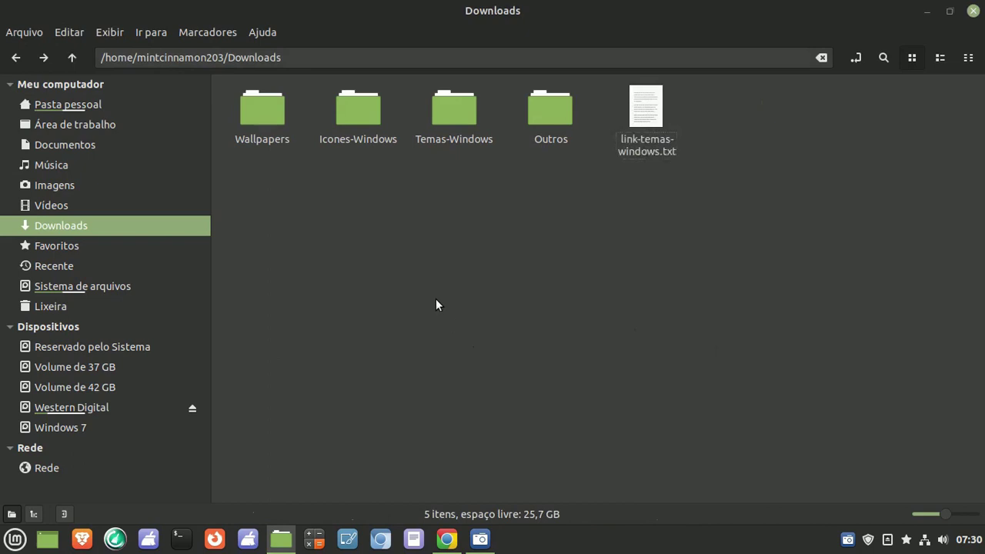
Look through the extracted packages in the Icones-Windows and Temas-Windows folders and return to Downloads
double_click(352, 114)
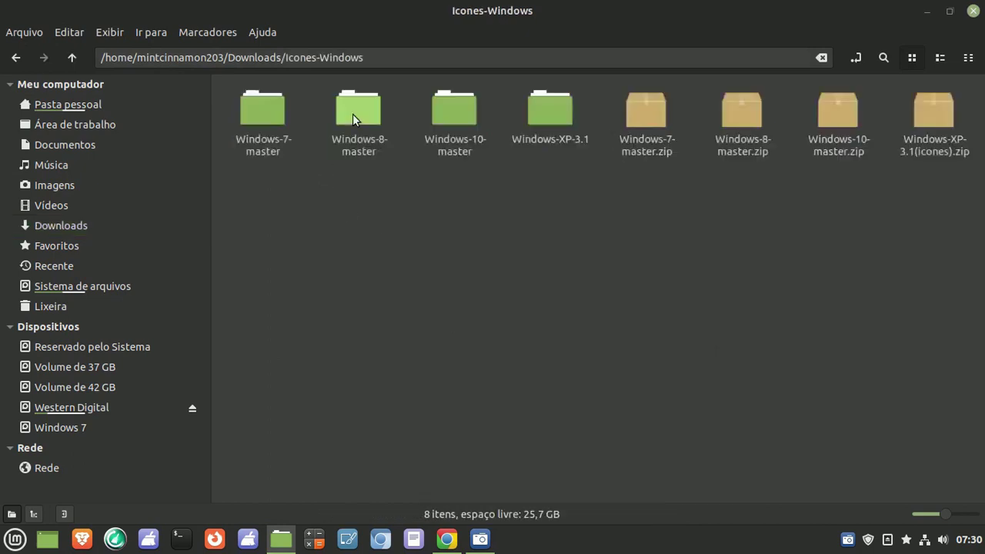
click(352, 125)
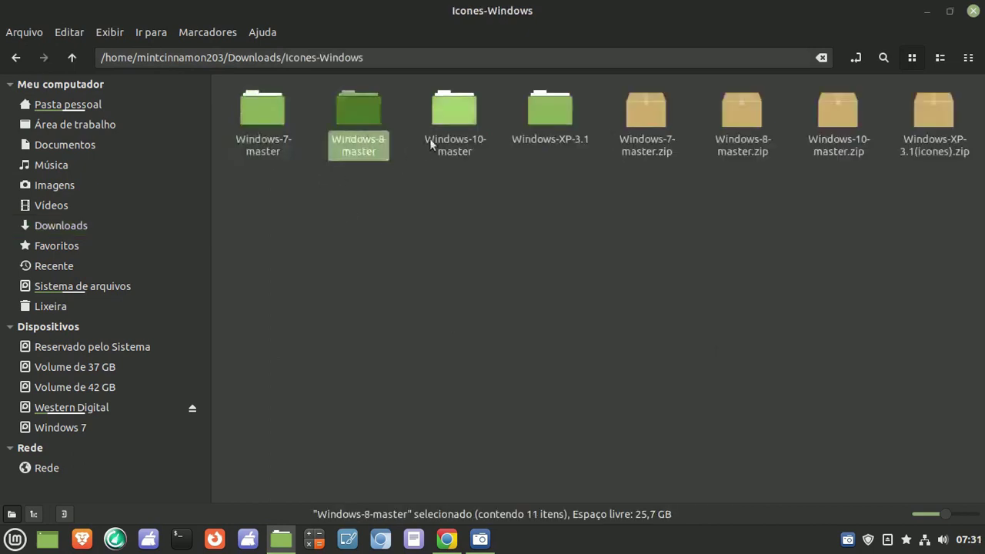
click(435, 119)
click(558, 120)
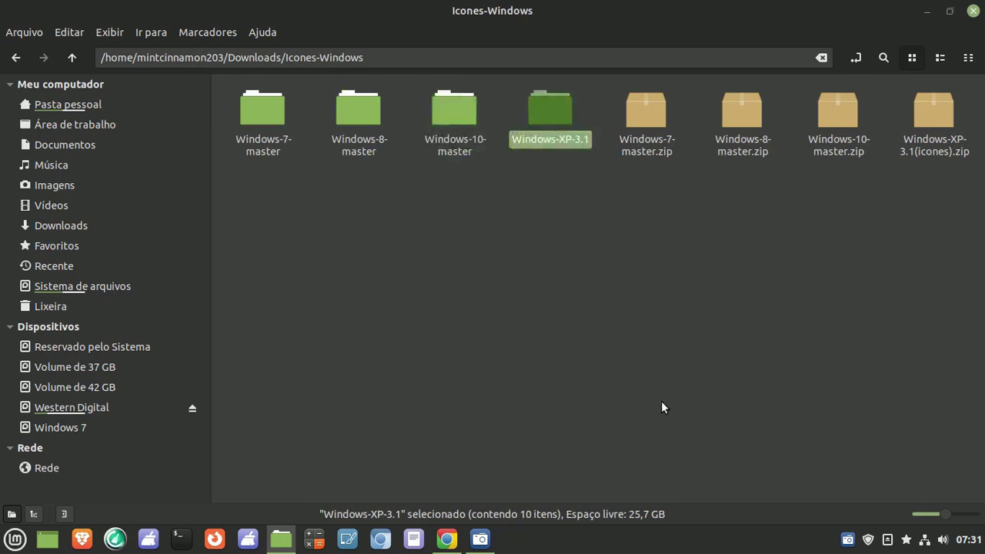
click(15, 57)
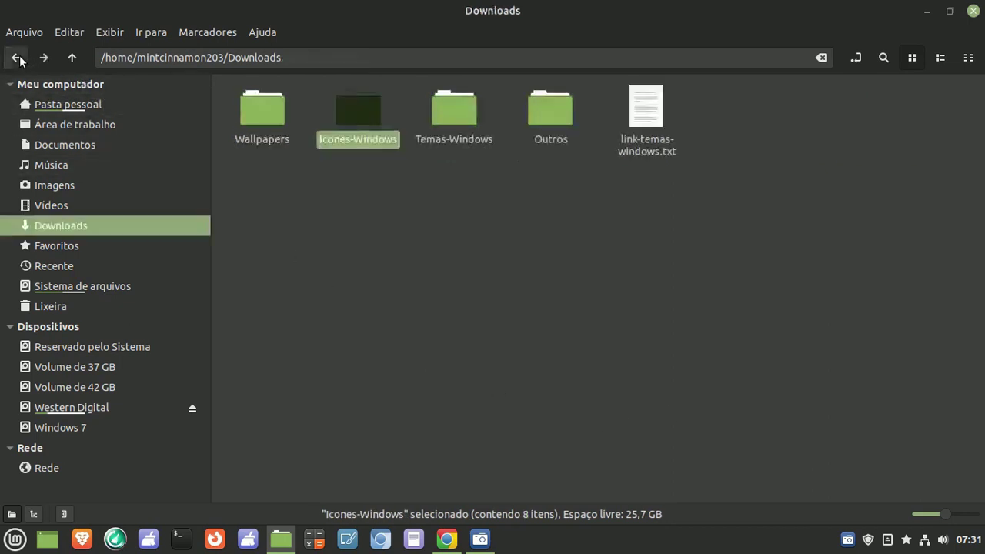
double_click(451, 114)
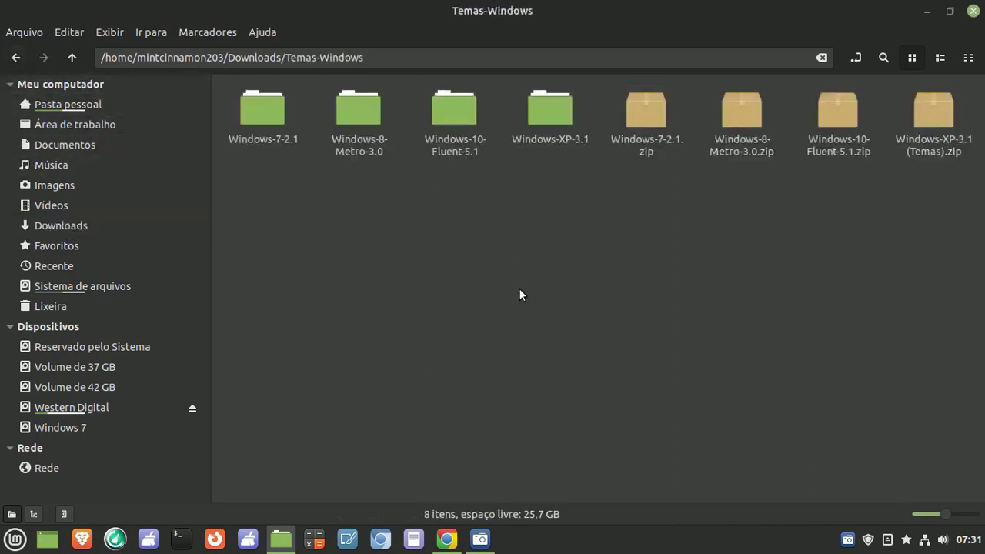
click(16, 57)
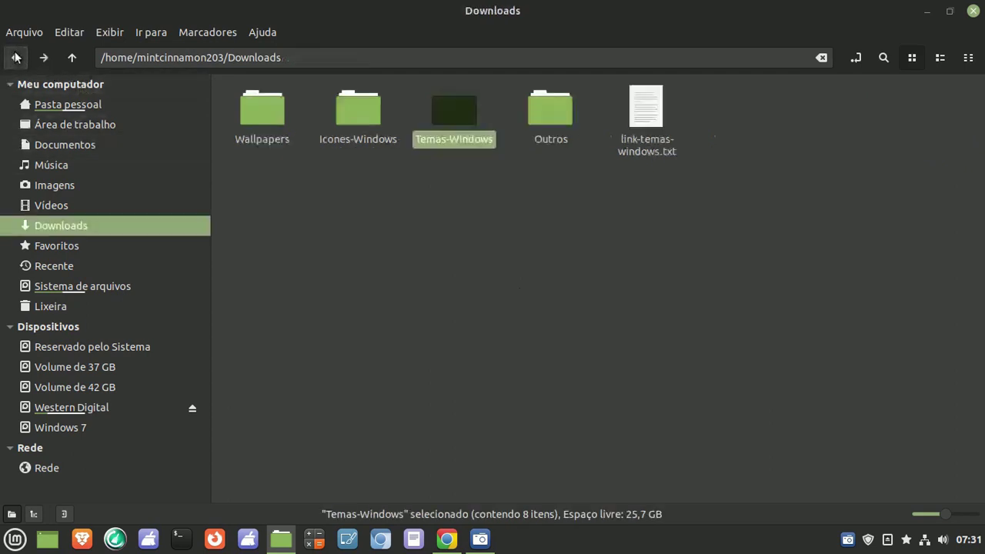
Check the theme categories and the available desktop themes in the system's Temas settings, and close the settings
click(14, 539)
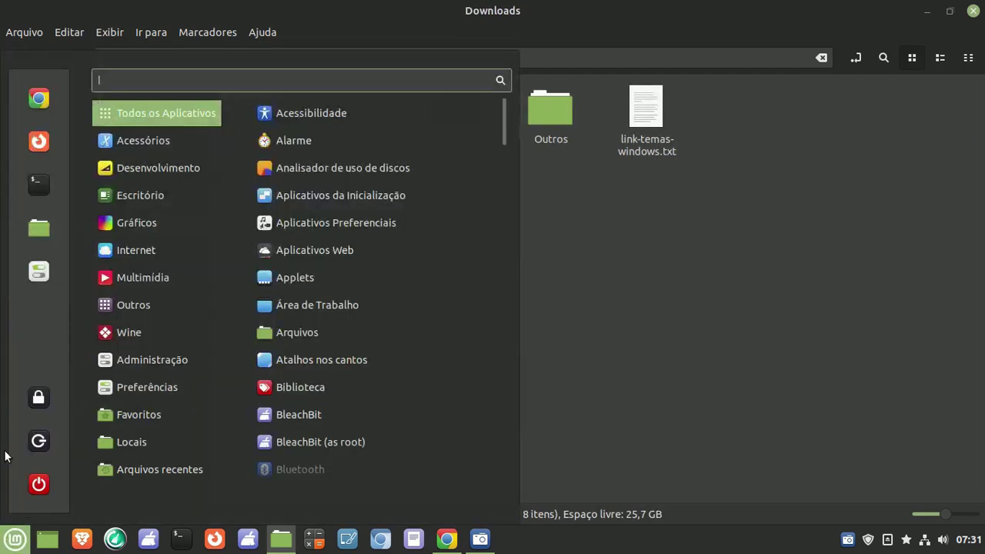
click(40, 273)
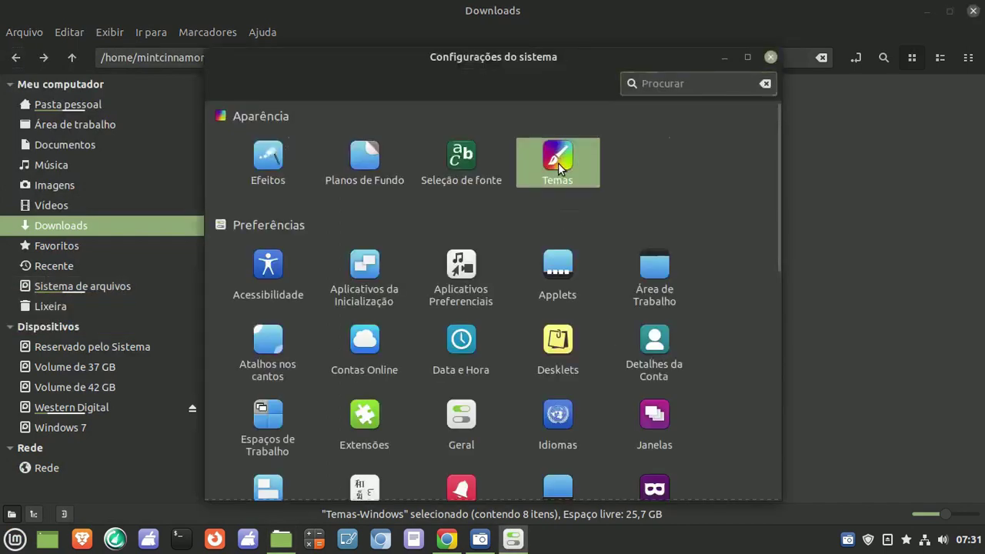
click(558, 162)
click(638, 179)
click(543, 178)
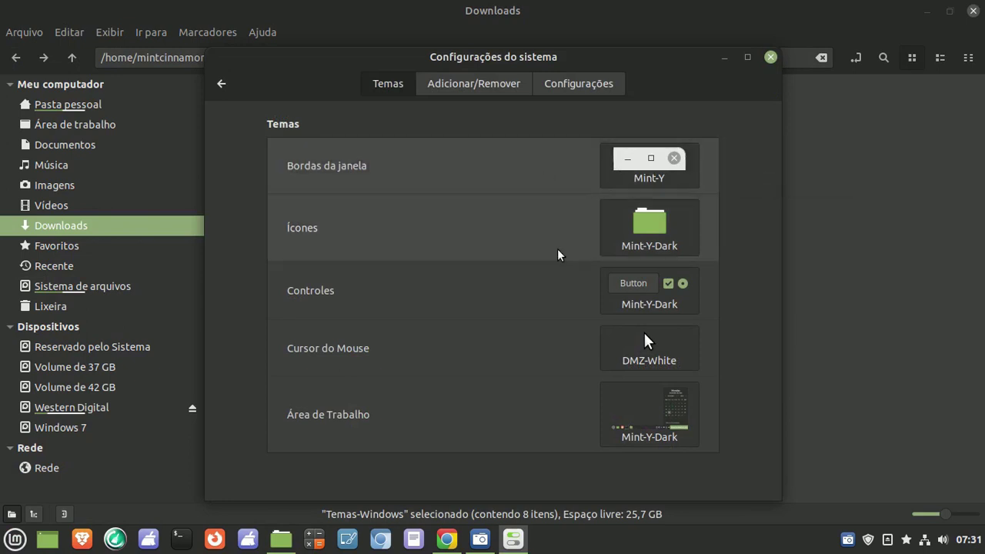
click(651, 439)
scroll(865, 408, down, 3)
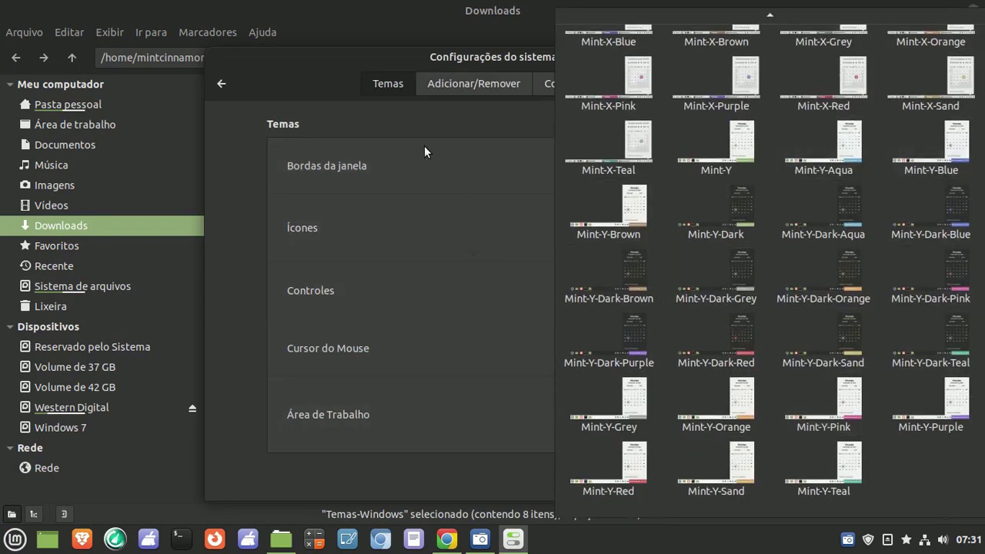
click(325, 78)
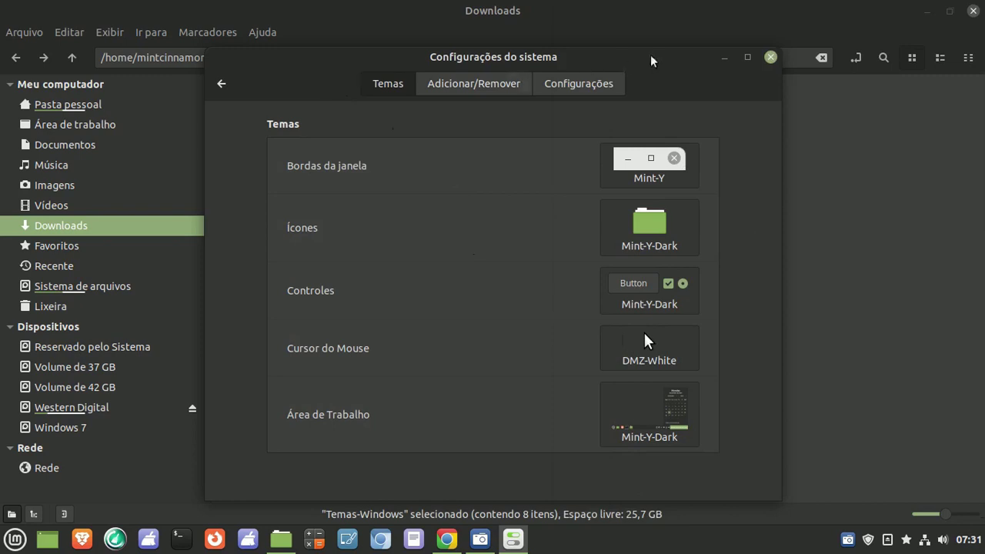
click(770, 58)
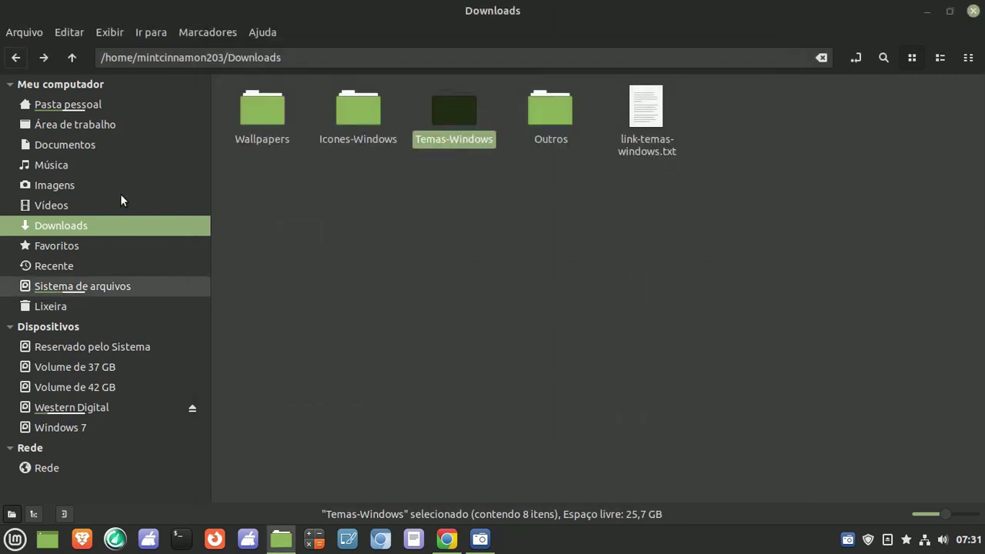
Show the hidden files in the home folder and locate the .themes and .icons folders
click(81, 109)
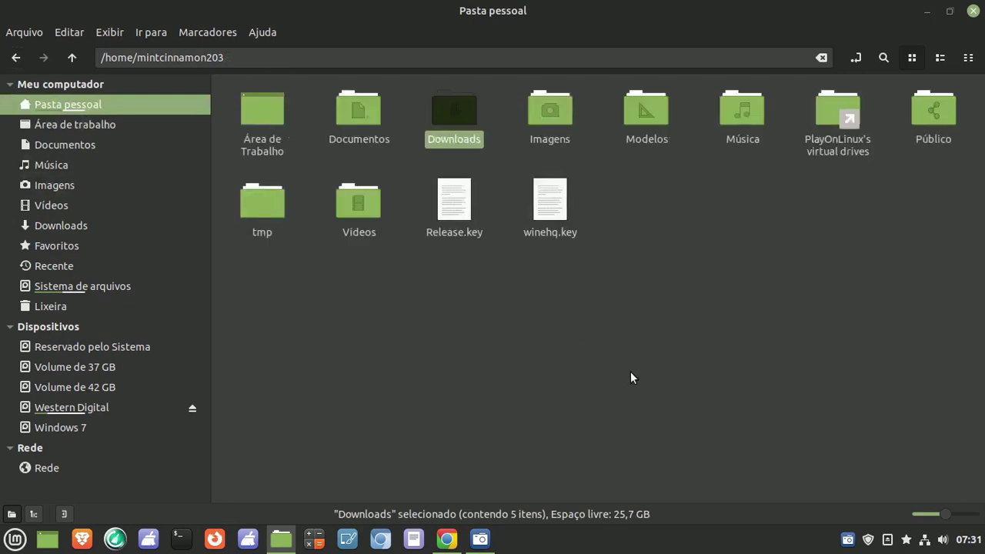
key(ctrl+h)
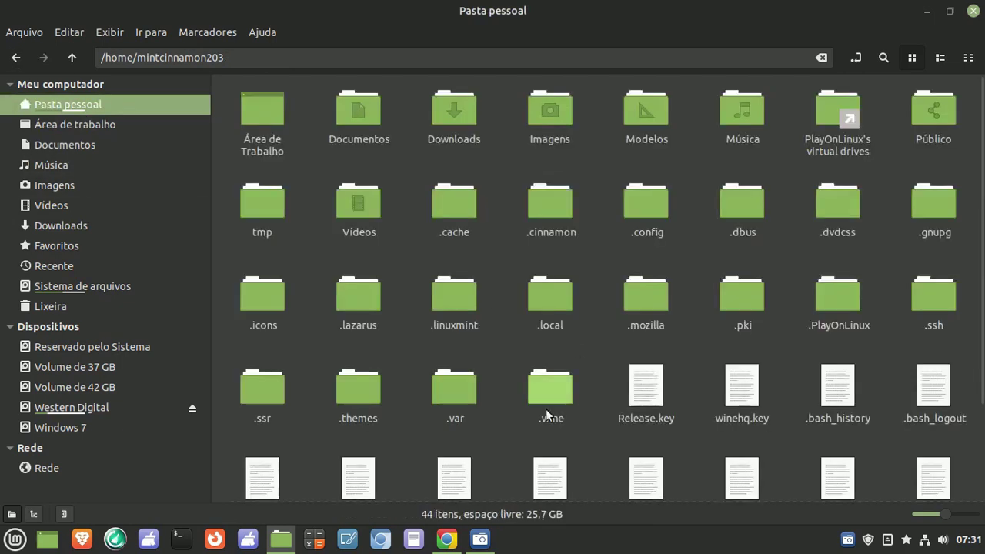
click(358, 394)
click(272, 301)
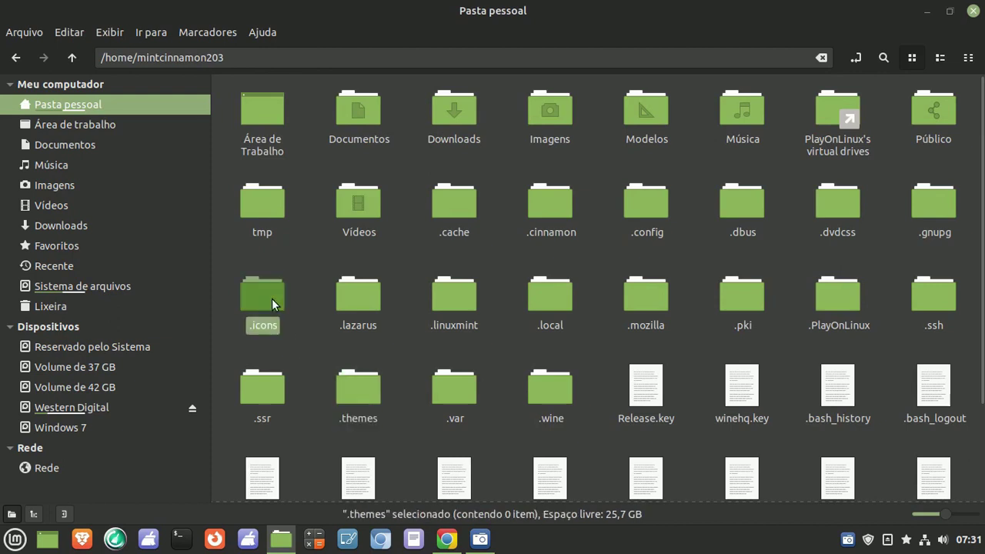
Check the contents of the .icons folder and create a folder named .themes2 in the home folder
double_click(272, 298)
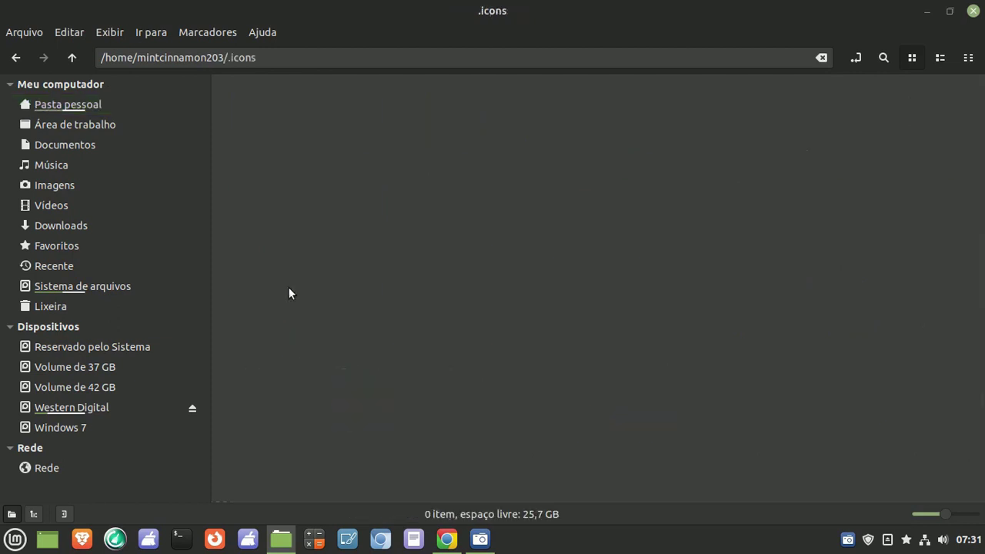
click(16, 59)
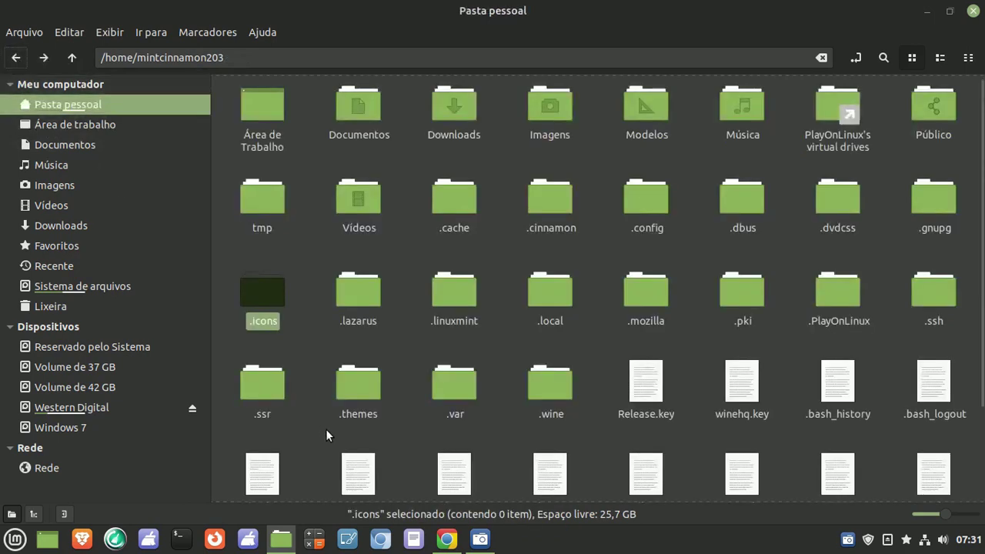
right_click(501, 348)
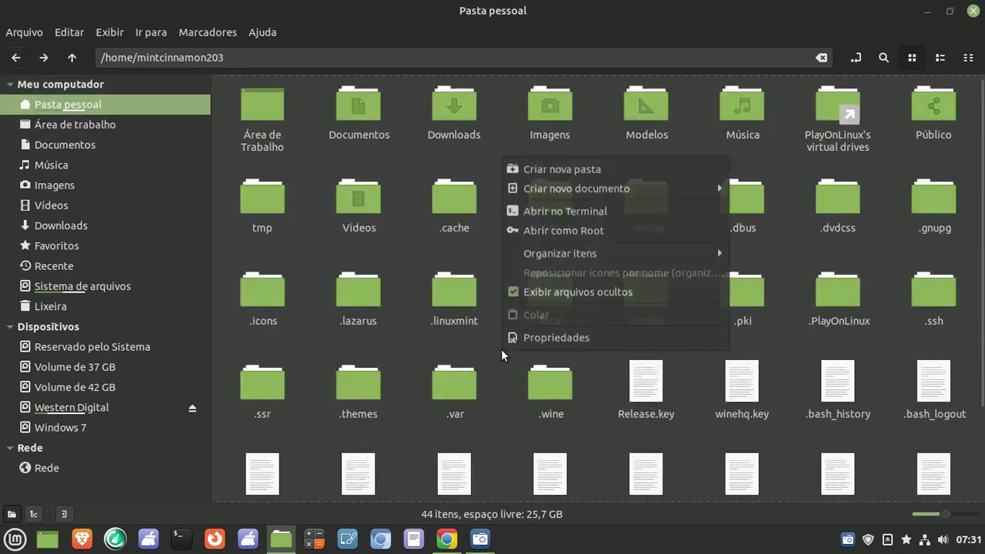
click(570, 166)
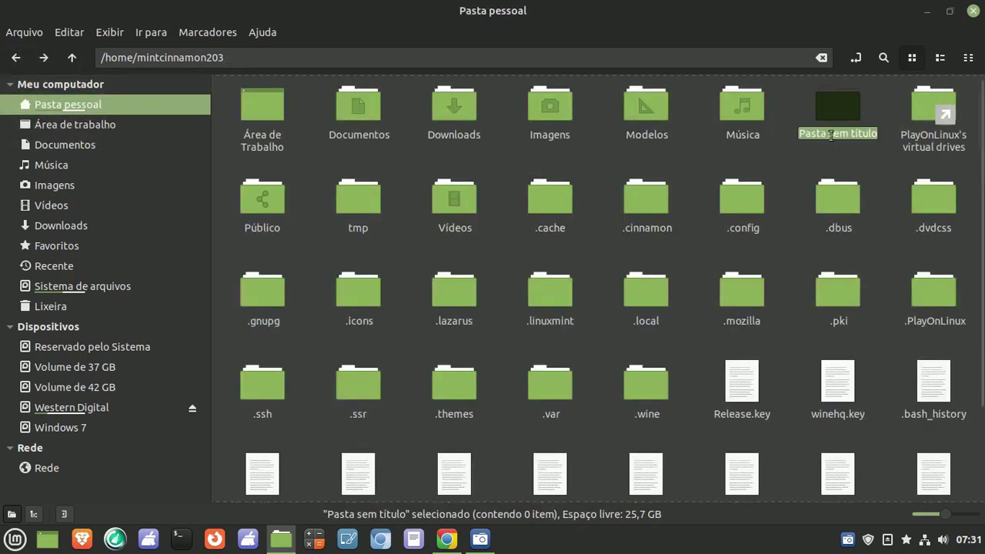
click(830, 135)
key(ctrl+a)
key(BackSpace)
text(.themes2)
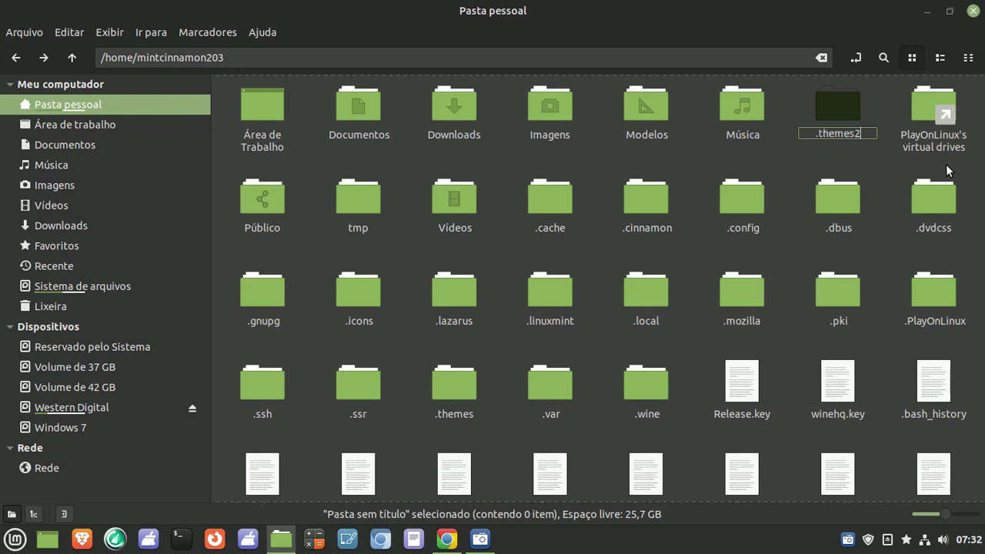
click(844, 159)
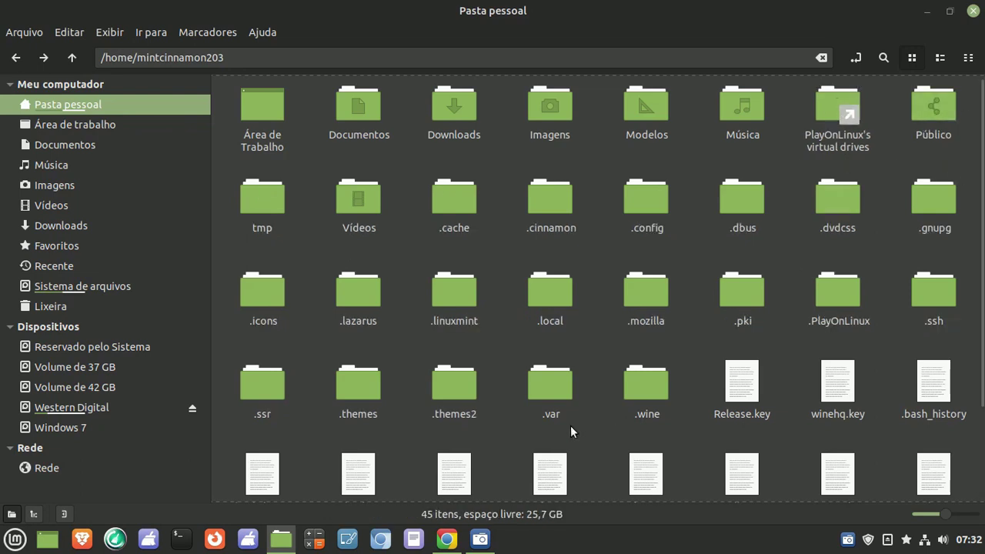
Permanently delete the .themes2 folder from the home folder
drag(270, 307, 468, 395)
right_click(467, 395)
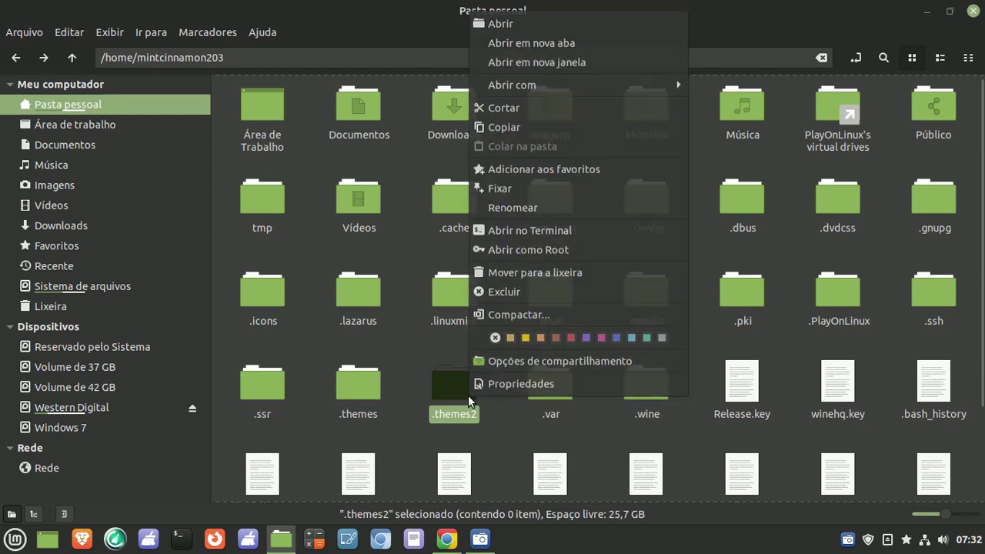
click(536, 293)
click(595, 327)
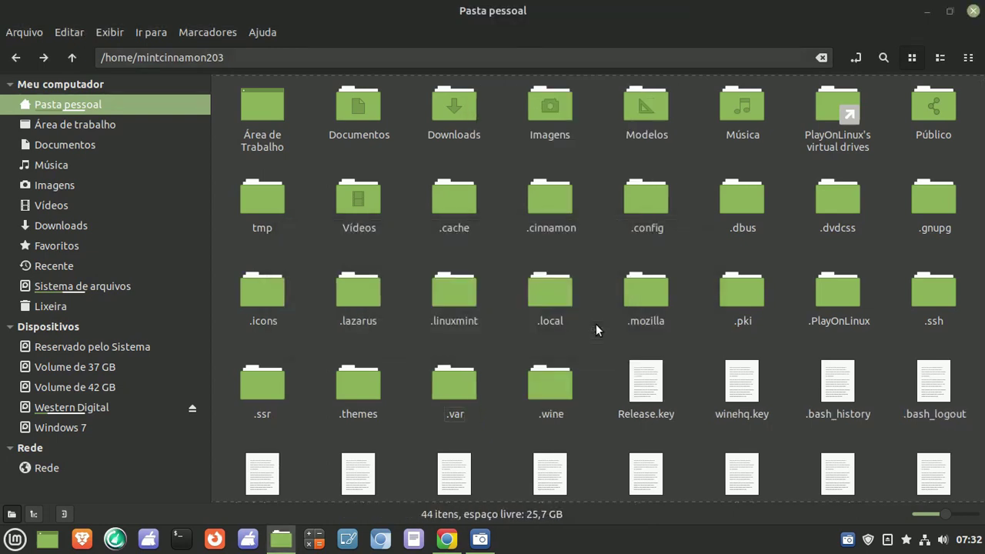
Copy the Windows-7-master, Windows-8-master, Windows-10-master and Windows-XP-3.1 folders from Icones-Windows in Downloads
click(81, 147)
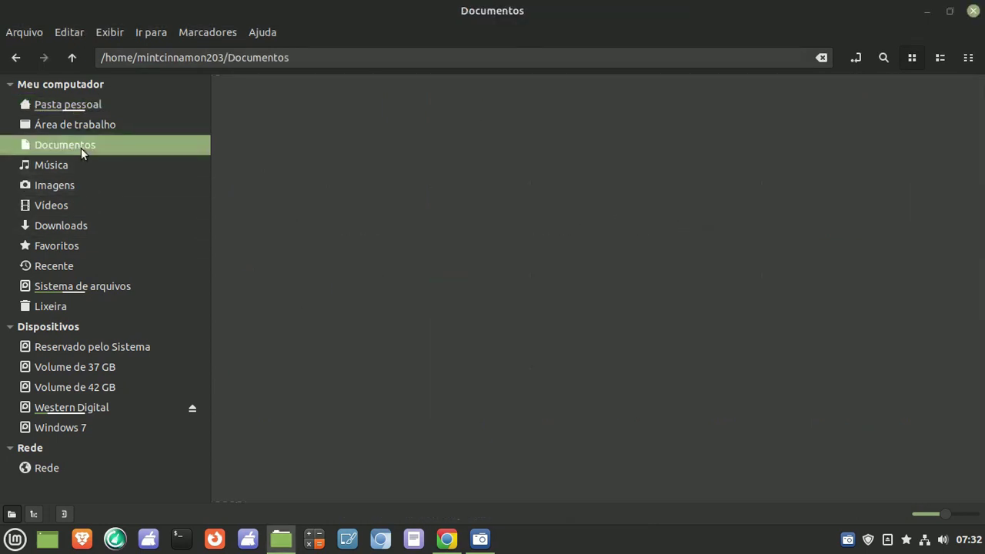
click(74, 224)
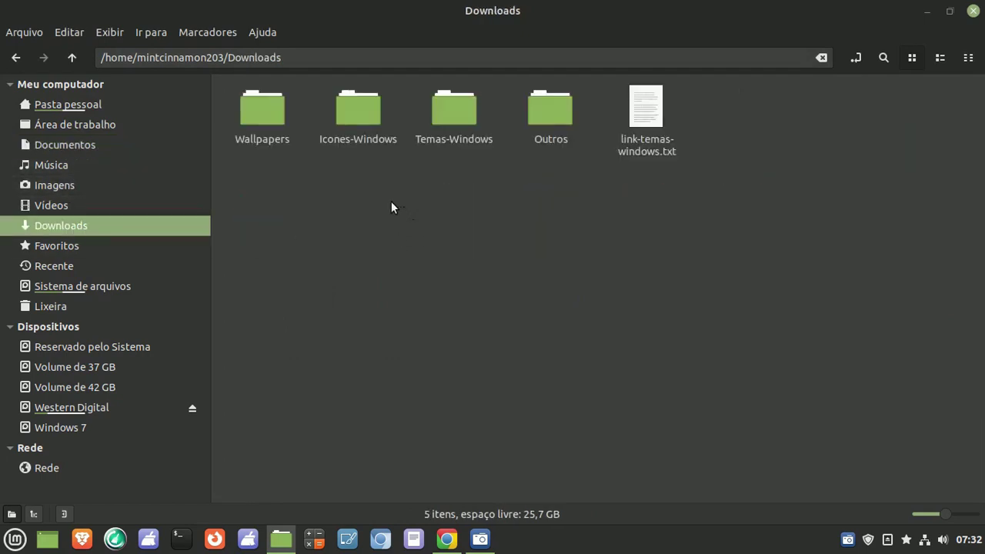
double_click(359, 108)
drag(580, 200, 258, 128)
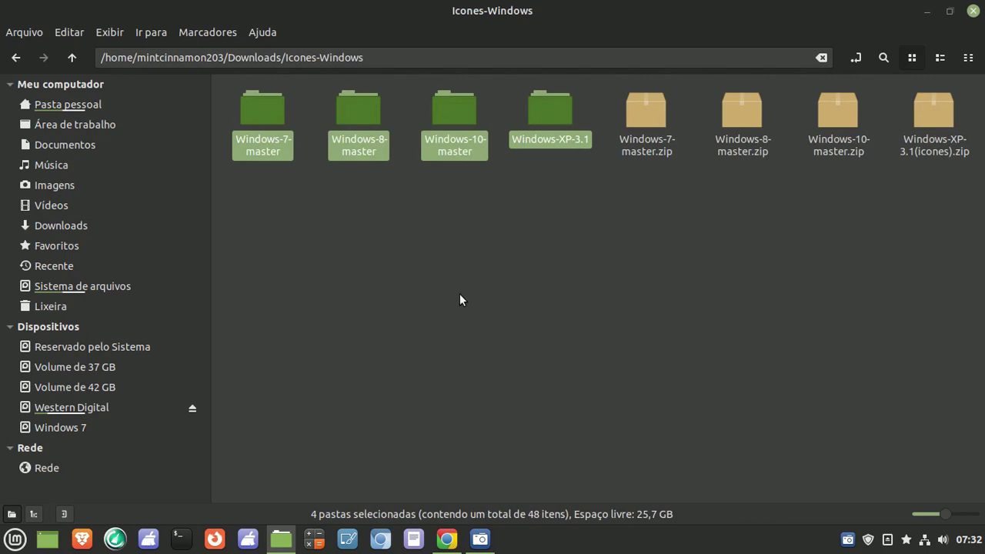
right_click(262, 124)
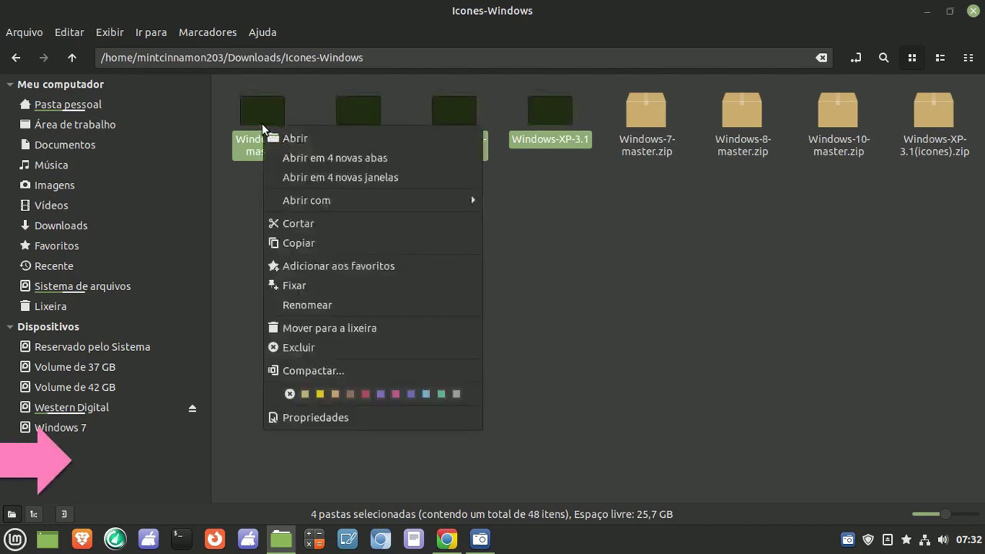
click(359, 243)
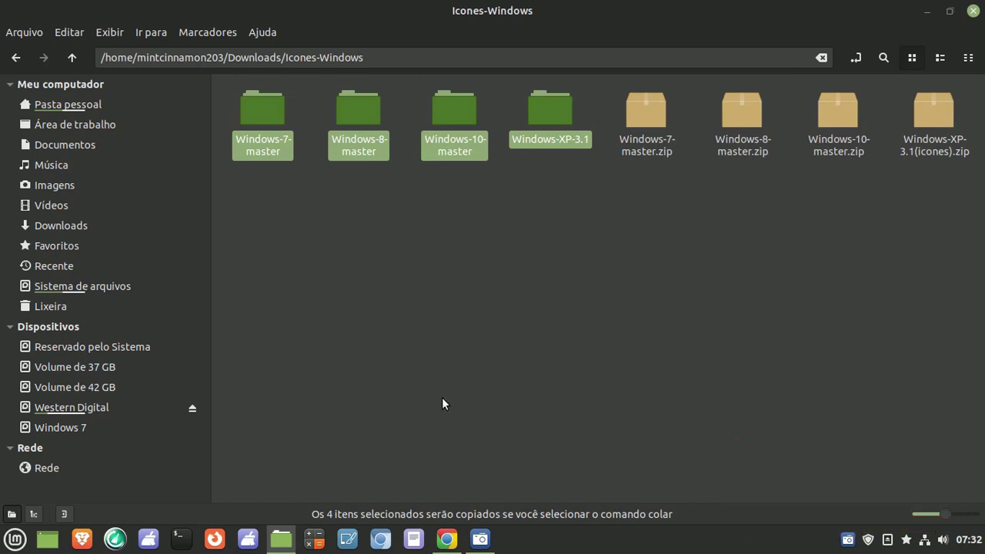
Paste the four copied icon folders into the home folder's .icons folder and return to the home folder
click(83, 110)
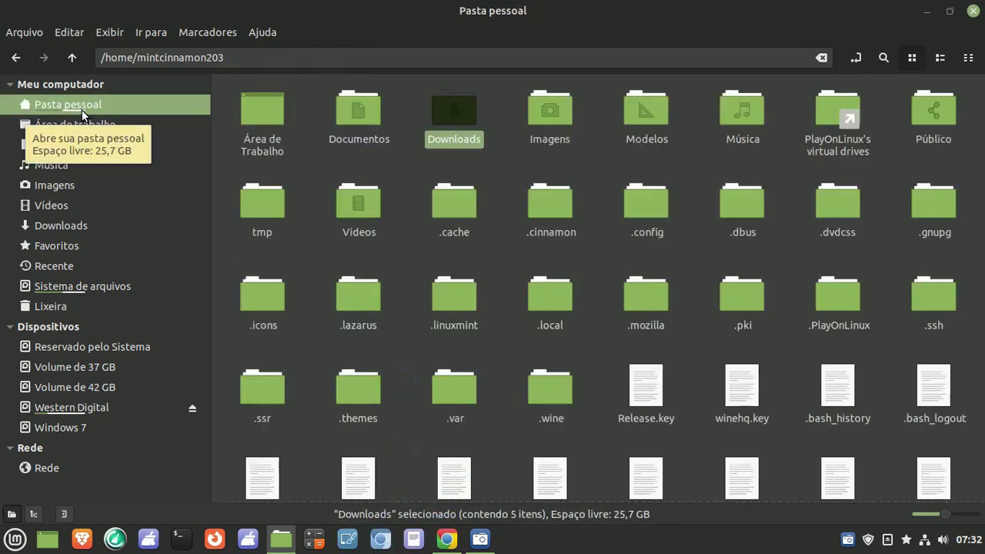
double_click(266, 288)
right_click(324, 143)
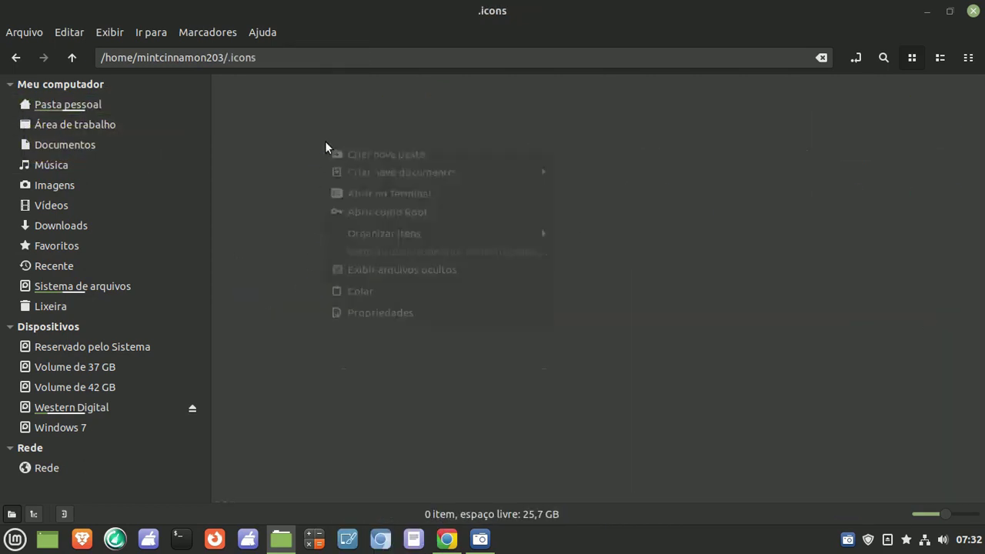
click(404, 299)
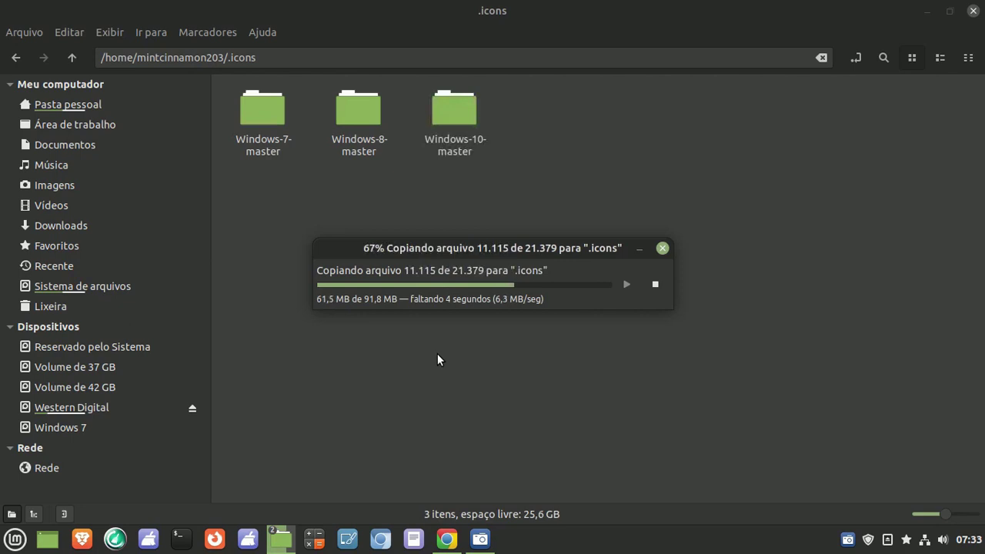
click(14, 60)
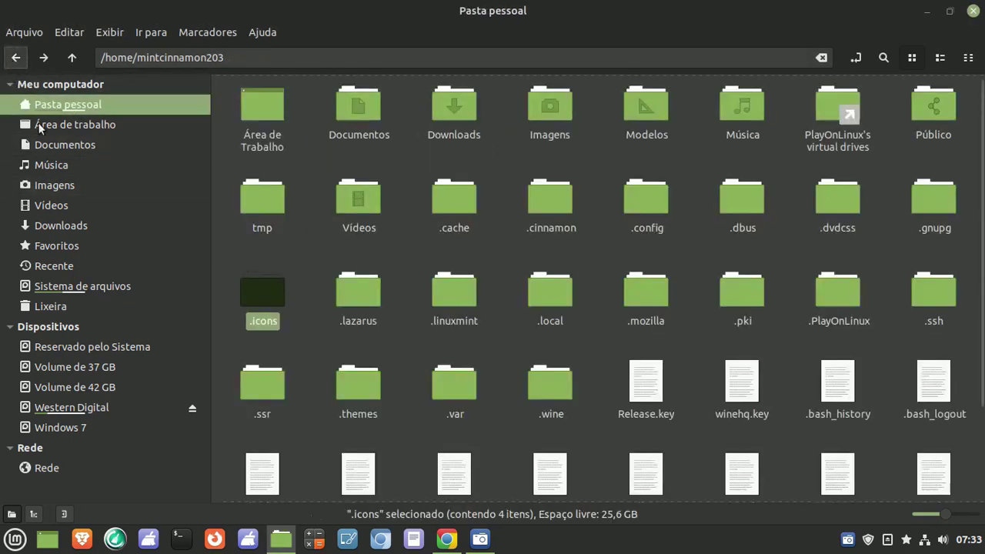
Copy the Windows-7-2.1, Windows-8-Metro-3.0, Windows-10-Fluent-5.1 and Windows-XP-3.1 folders from Temas-Windows in Downloads
click(78, 149)
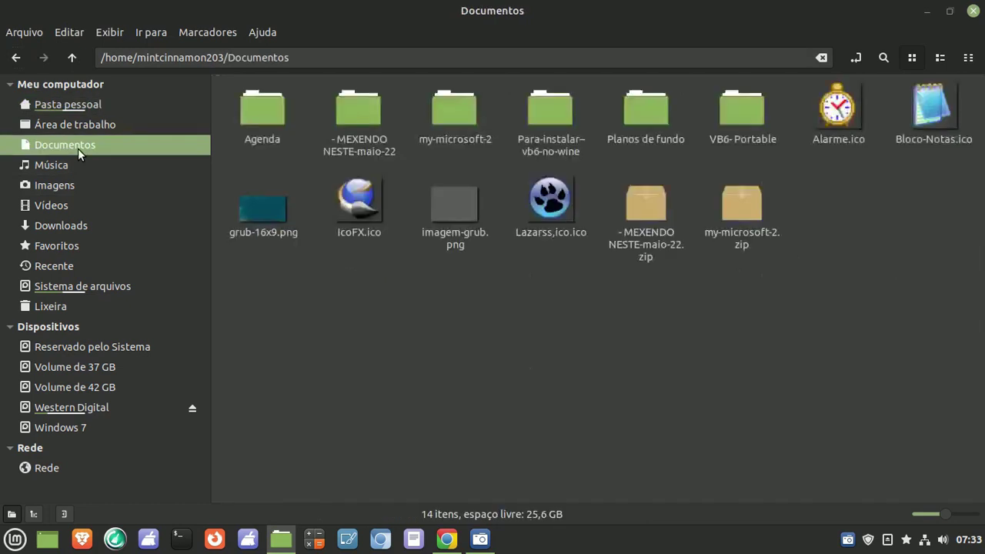
click(82, 223)
double_click(455, 113)
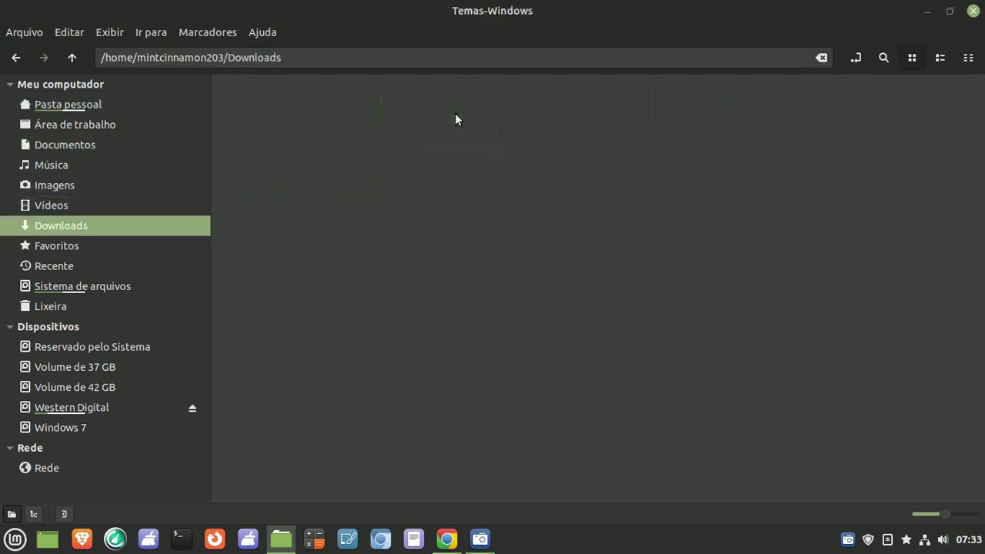
drag(554, 173, 251, 101)
right_click(251, 102)
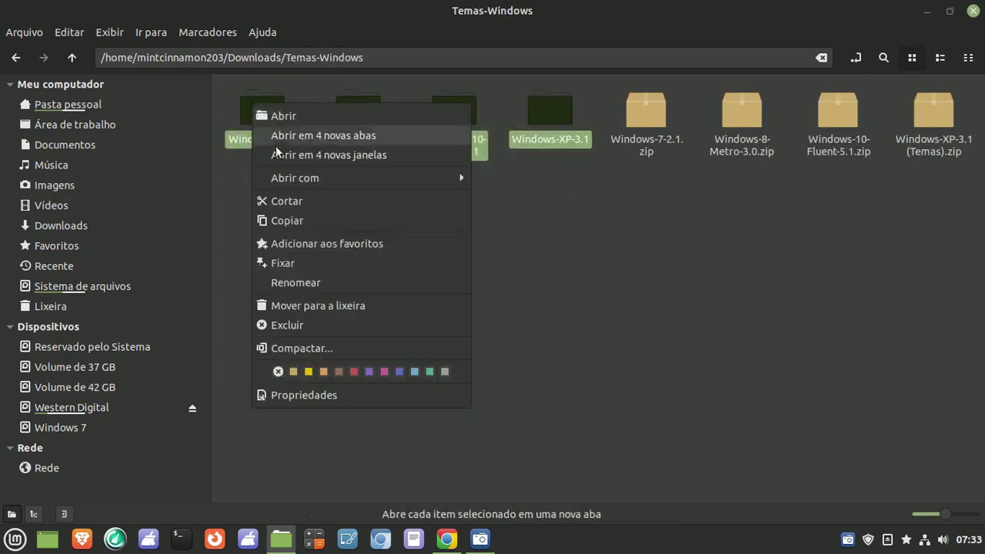
click(309, 220)
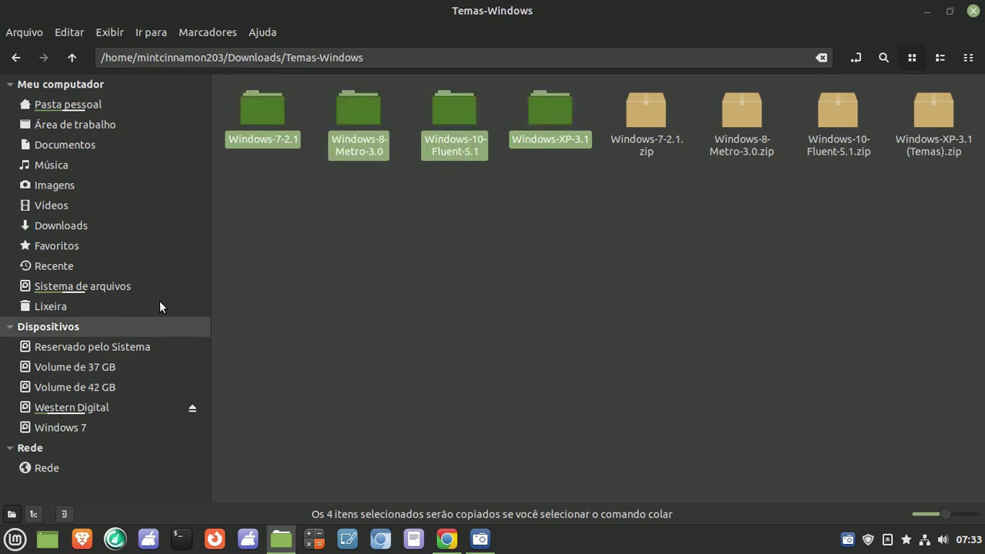
Paste the four copied theme folders into the home folder's .themes folder and return to the home folder
click(70, 112)
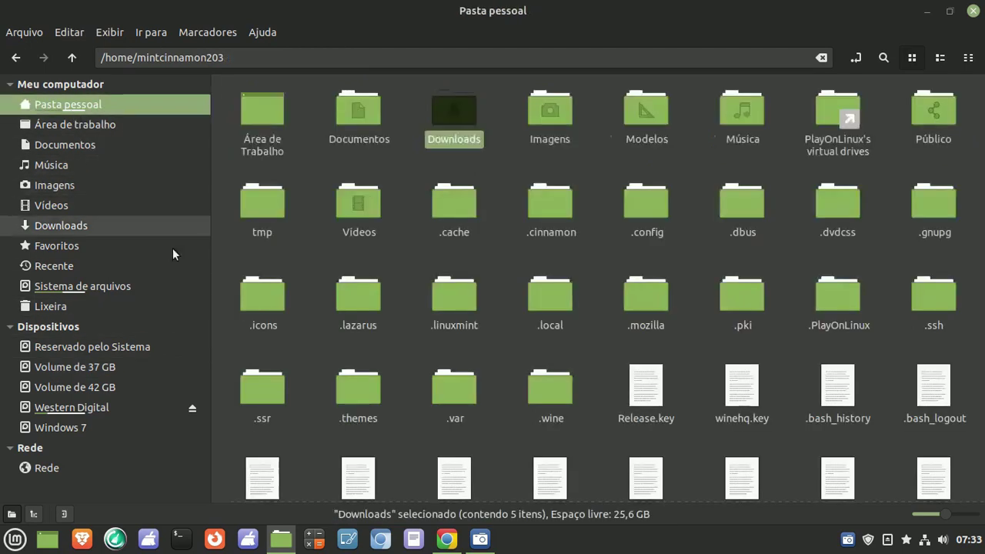
double_click(368, 391)
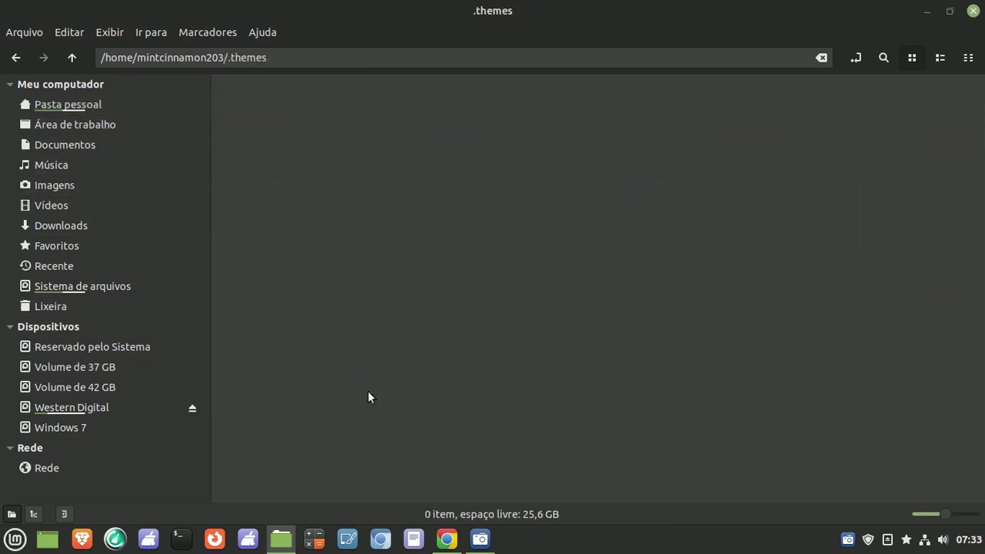
right_click(335, 185)
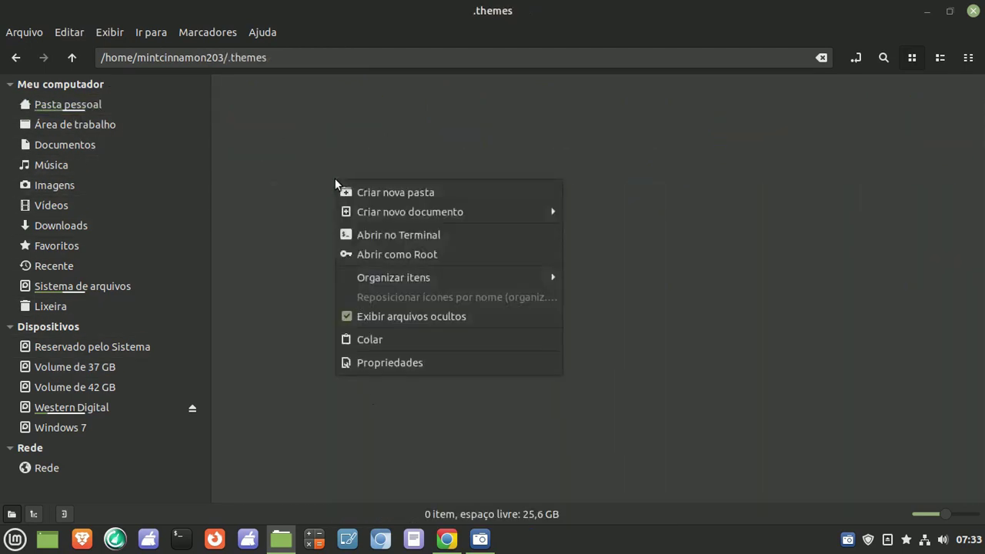
click(428, 333)
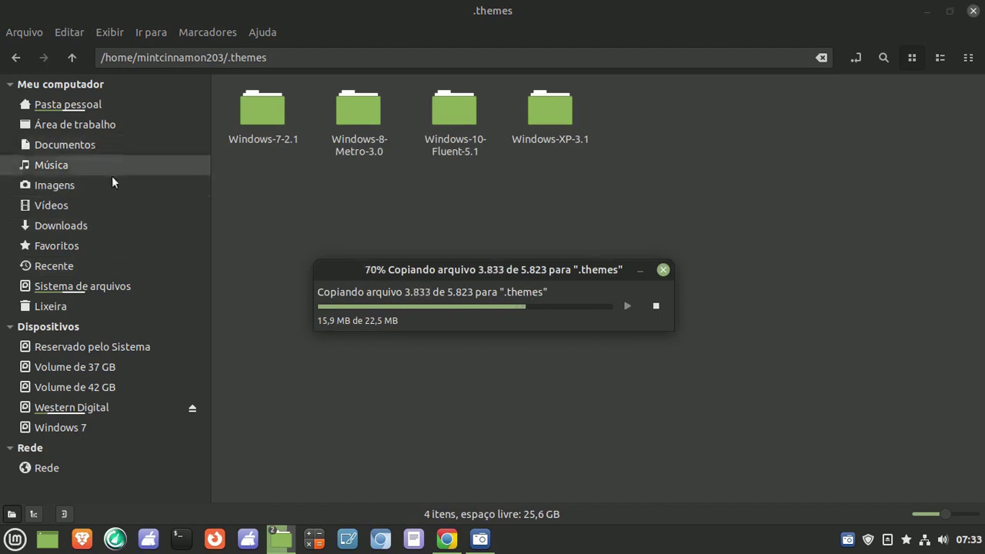
click(17, 58)
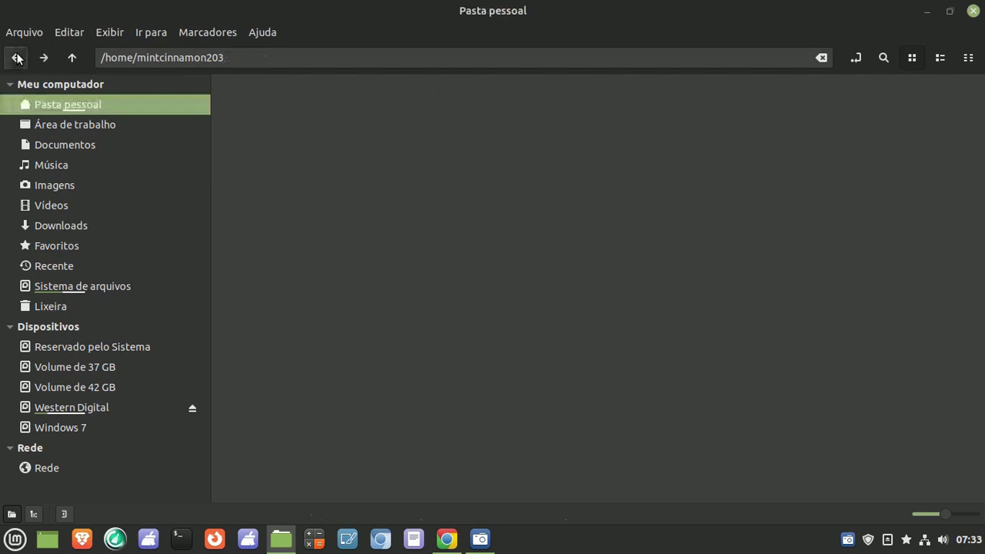
View the images in the Wallpapers folder in Downloads and copy that folder
click(79, 226)
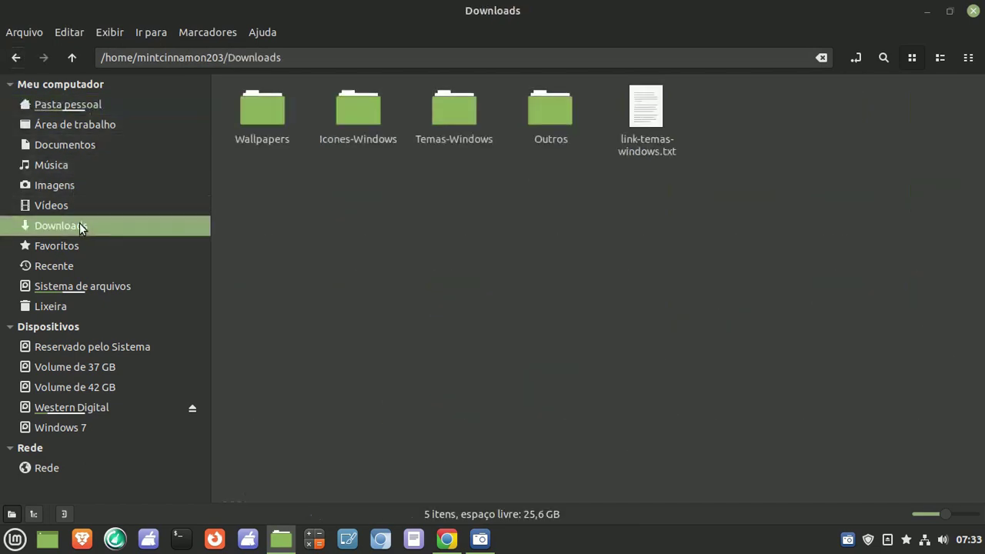
double_click(262, 122)
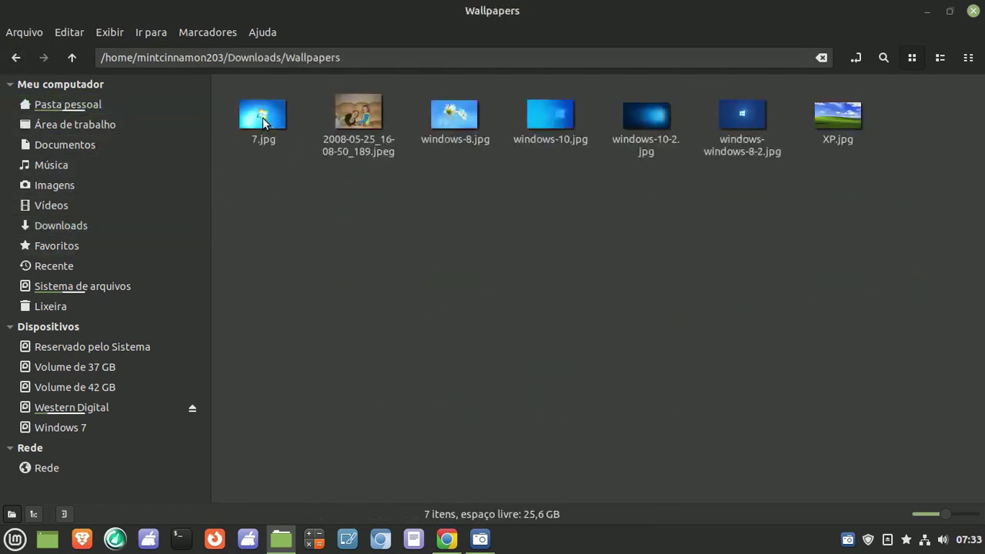
click(17, 58)
right_click(259, 122)
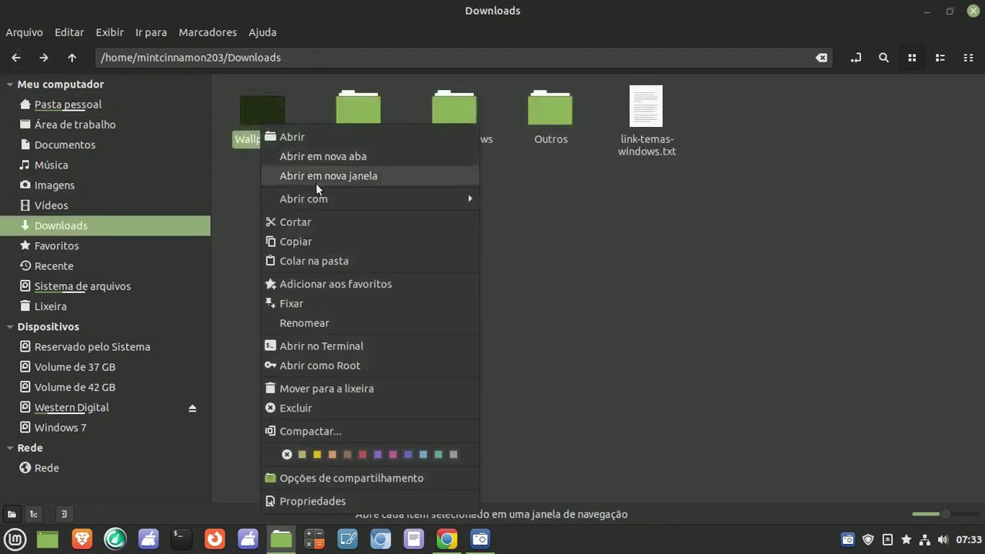
click(334, 233)
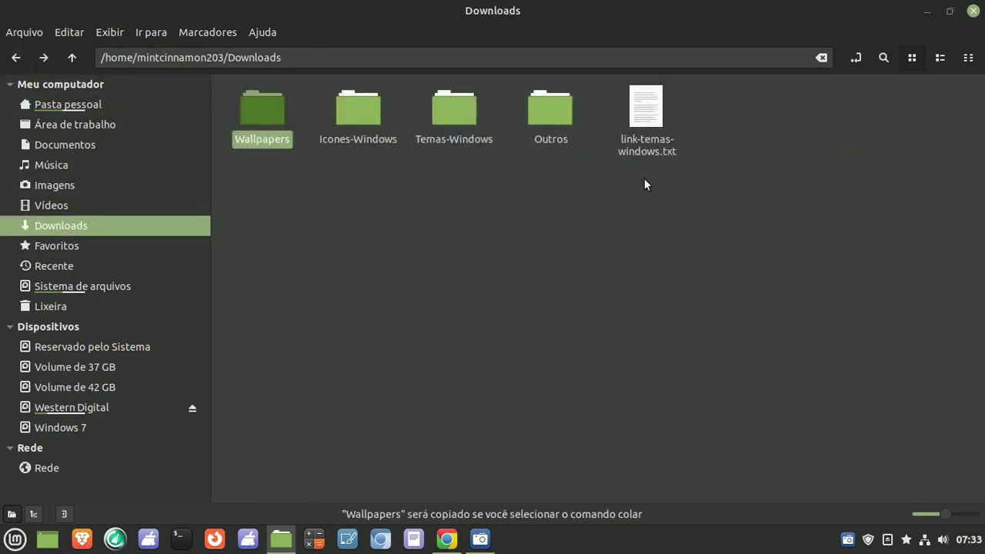
Check the Wallpapers folder inside Imagens and close the file manager
click(73, 147)
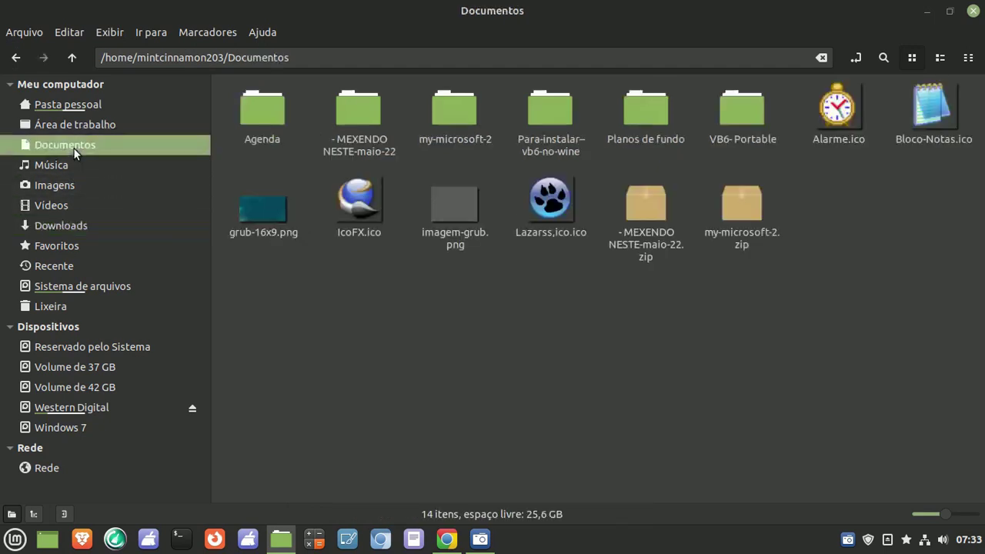
click(60, 187)
double_click(267, 121)
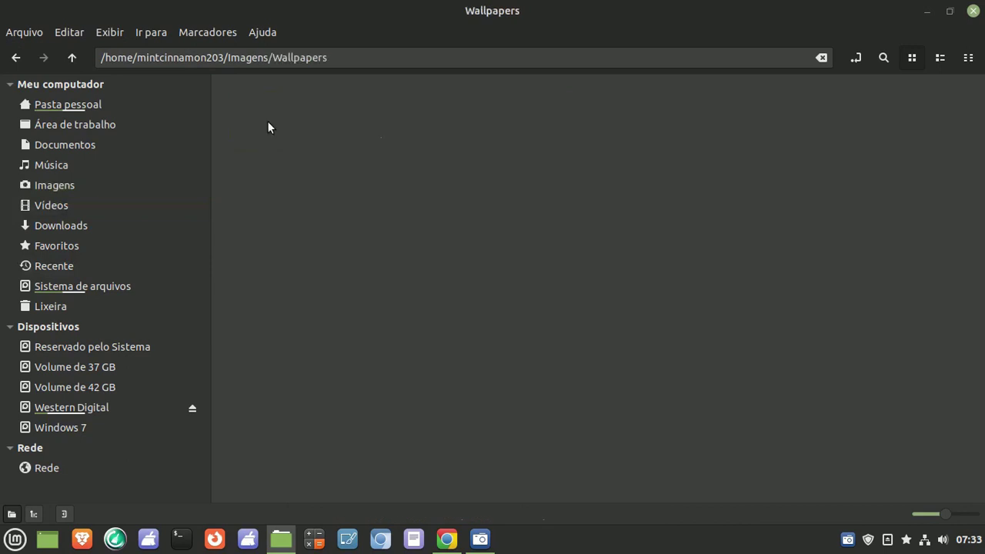
click(15, 57)
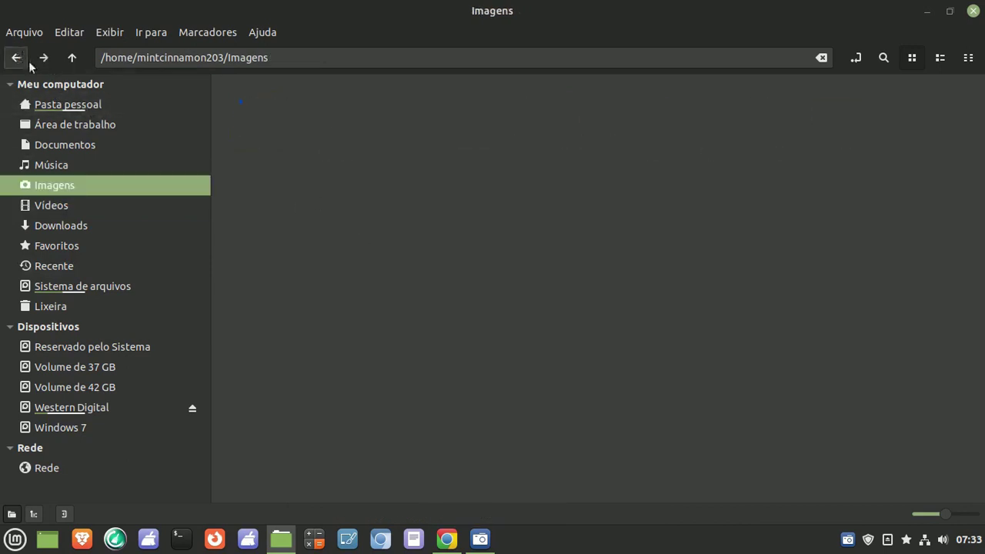
click(973, 12)
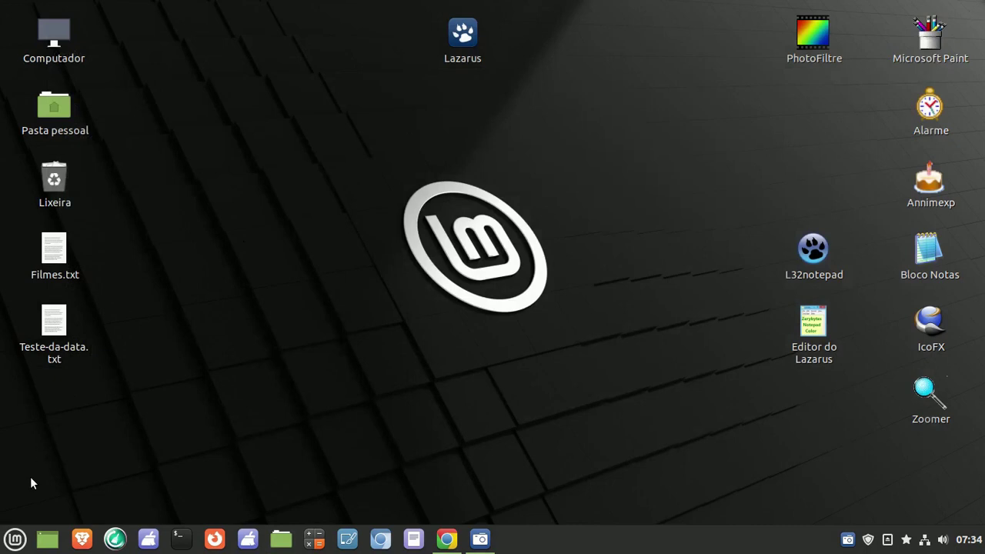
Open the theme settings from the system settings and set the window borders to Windows-7-2.1
click(17, 539)
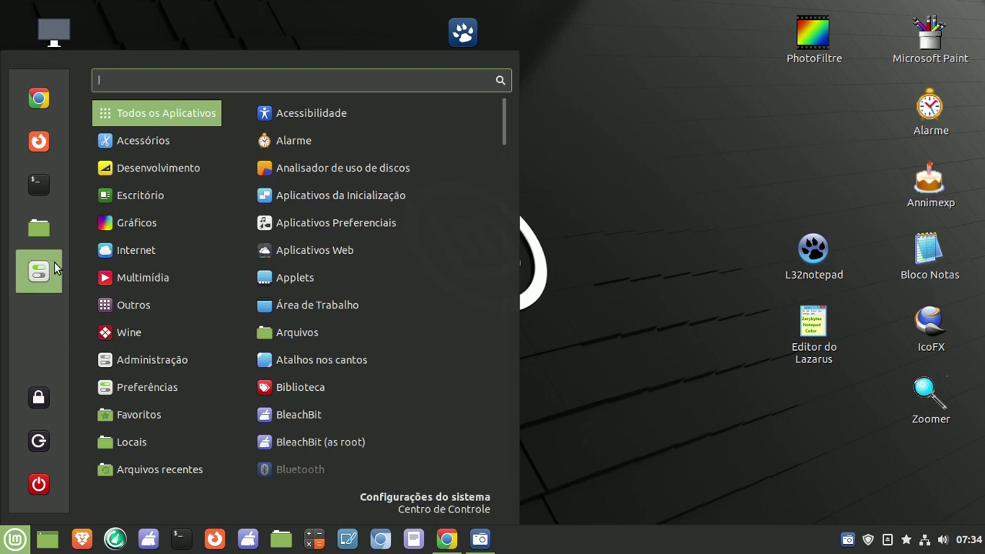
click(42, 280)
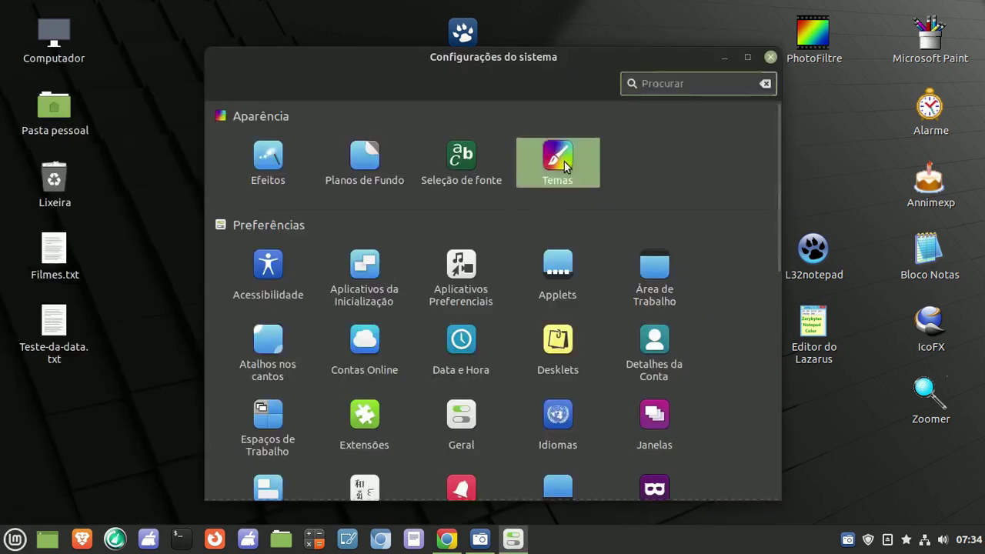
click(564, 165)
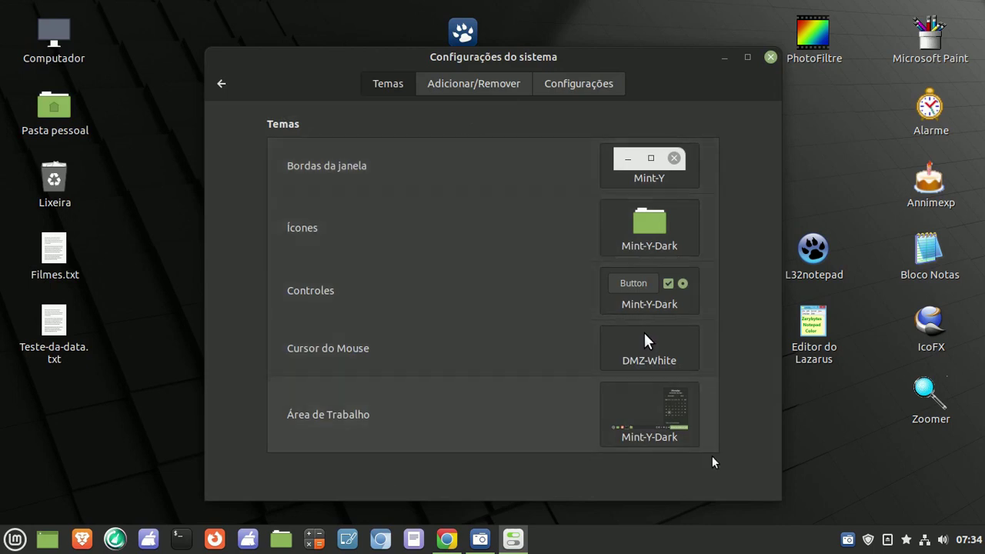
click(641, 166)
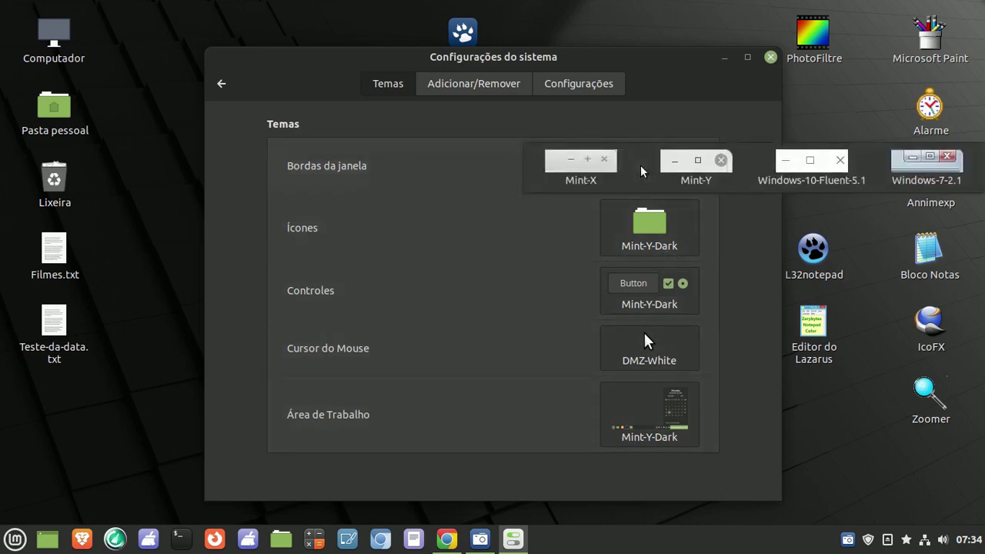
click(922, 171)
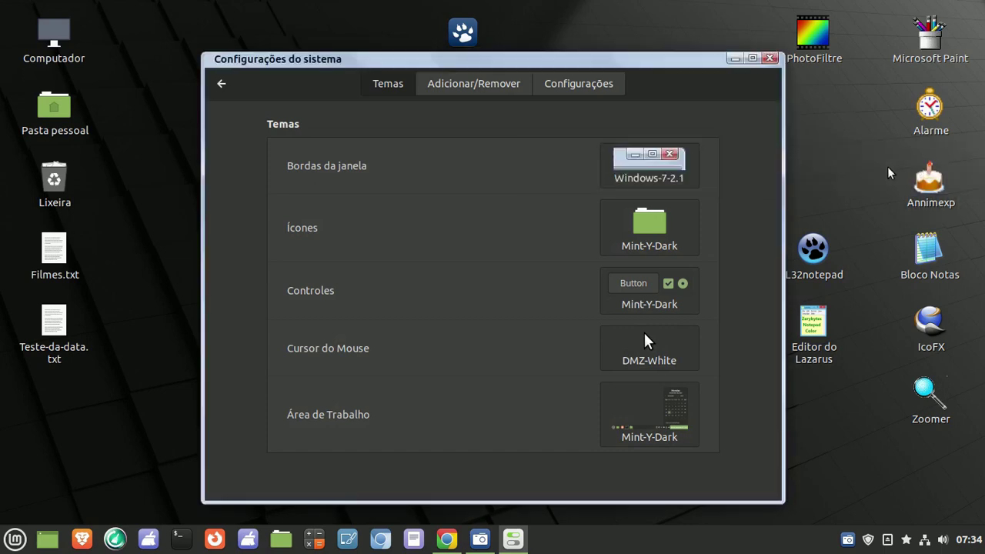
Set the icon theme to Windows-7-master
click(655, 233)
scroll(851, 284, down, 5)
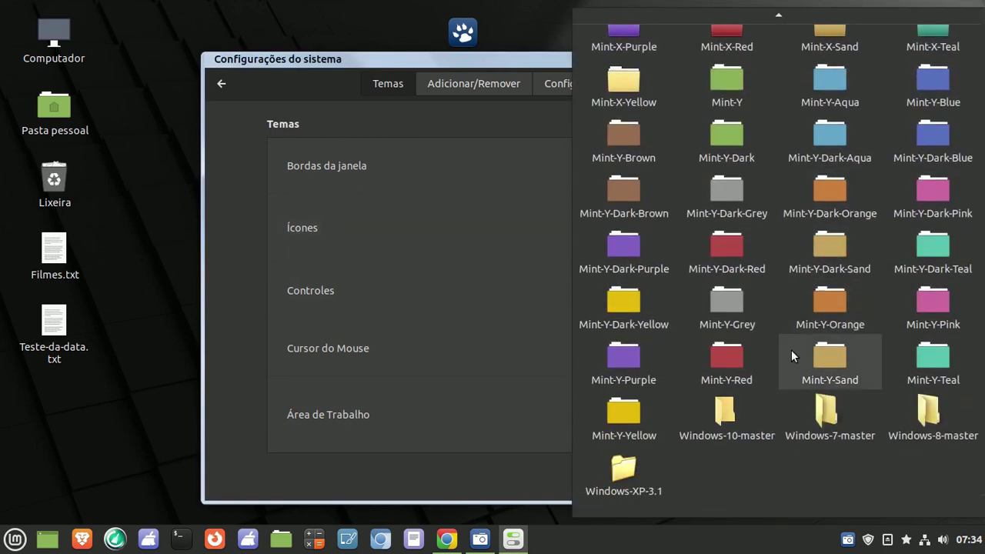
click(819, 418)
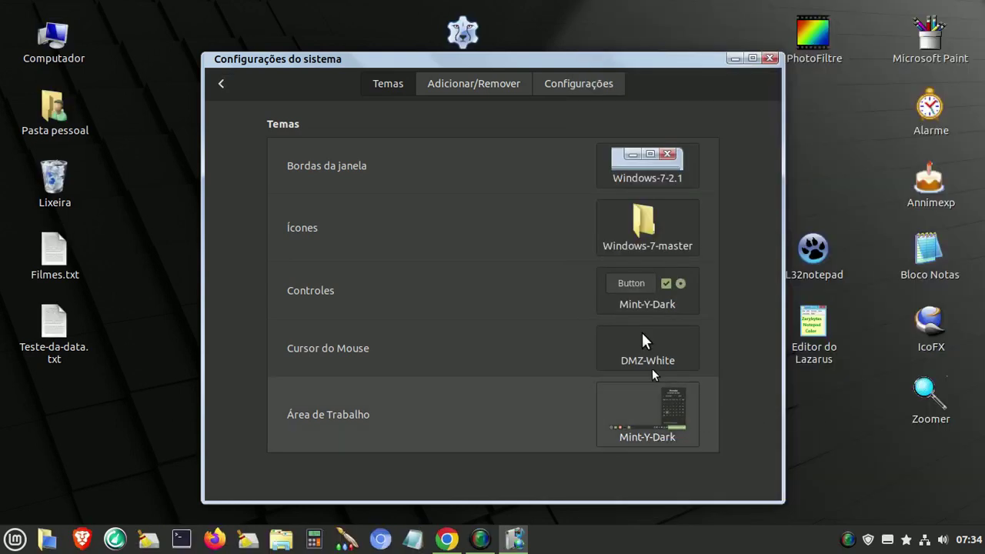
Set both the controls and the desktop theme to Windows-7-2.1 and close the system settings
click(626, 295)
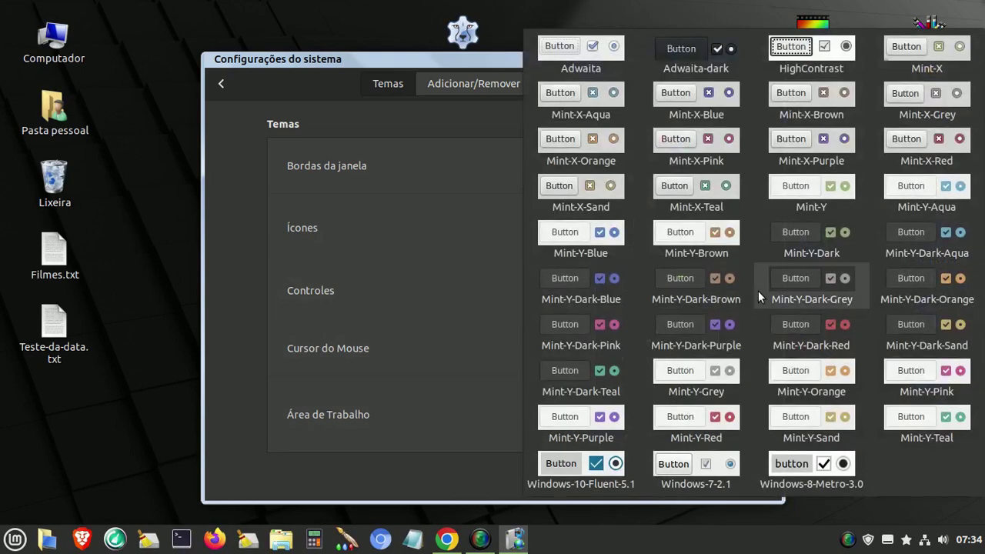
click(681, 471)
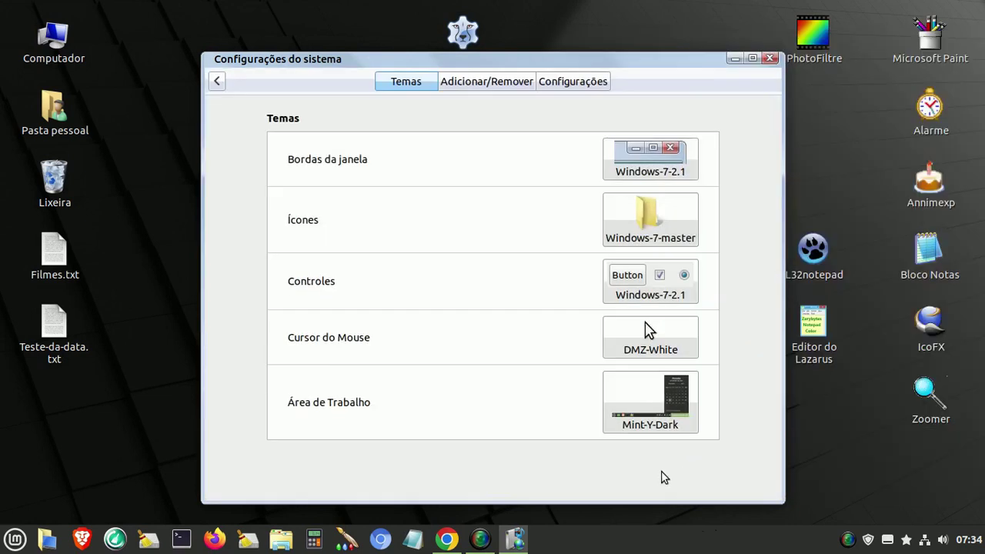
click(647, 404)
scroll(765, 363, down, 3)
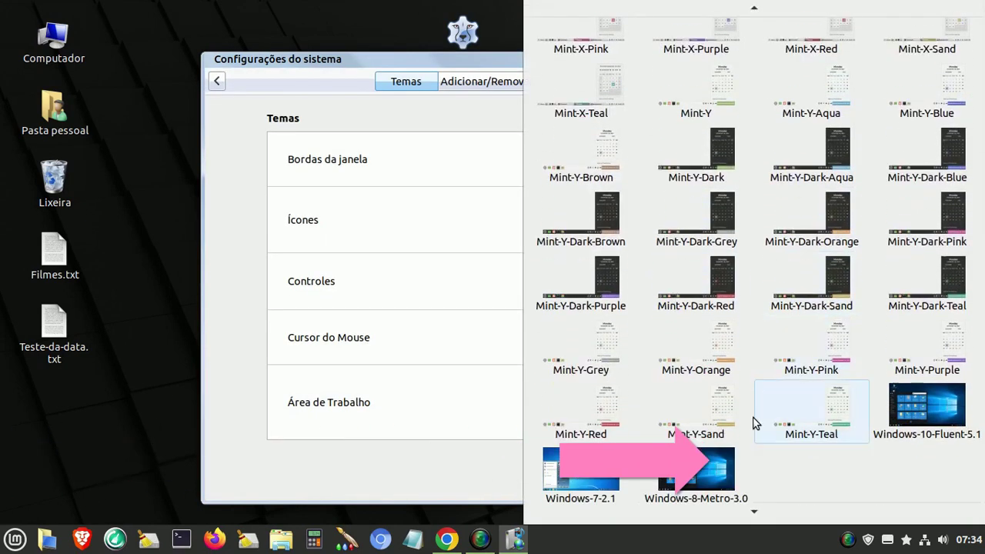
click(581, 473)
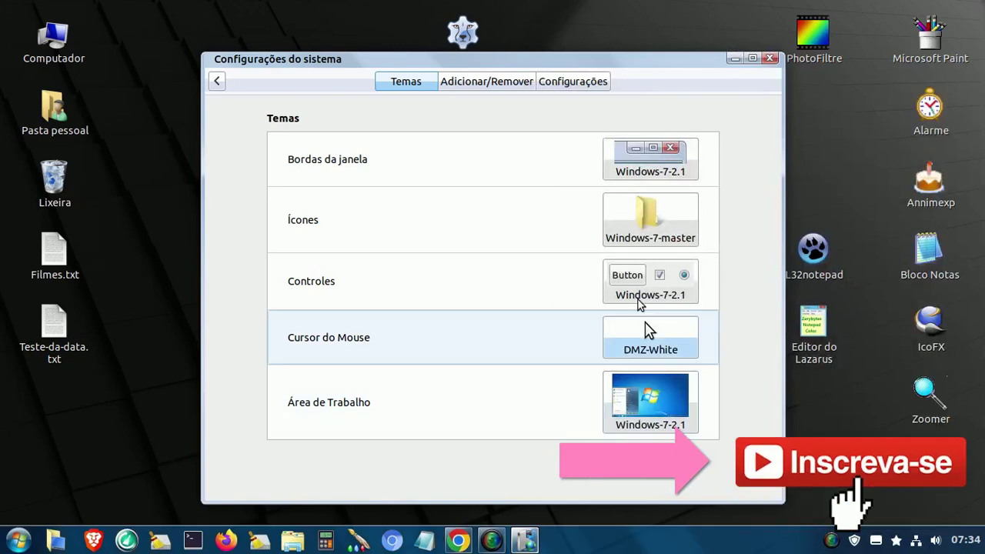
click(767, 60)
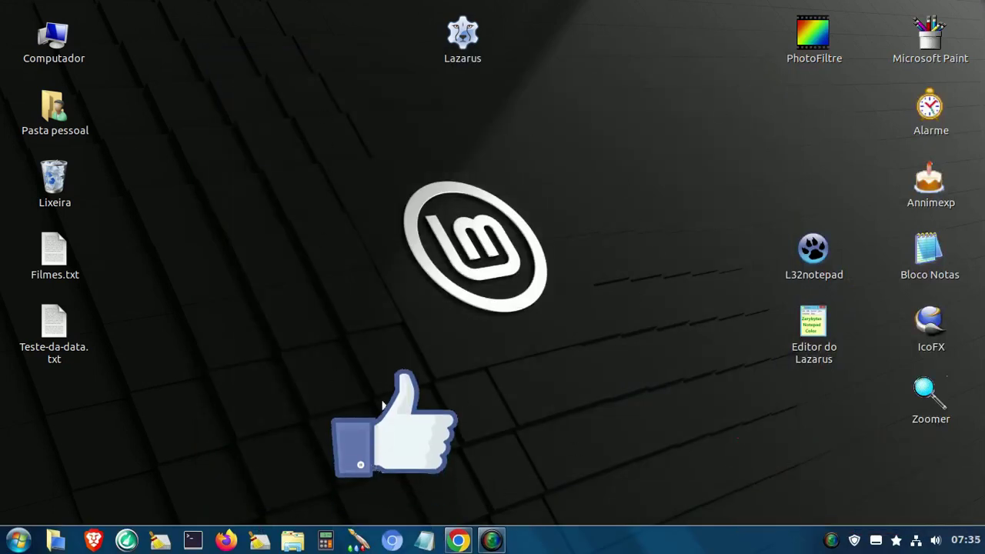
Open the desktop background settings and add the Wallpapers folder from Imagens to the image sources
right_click(200, 35)
click(270, 107)
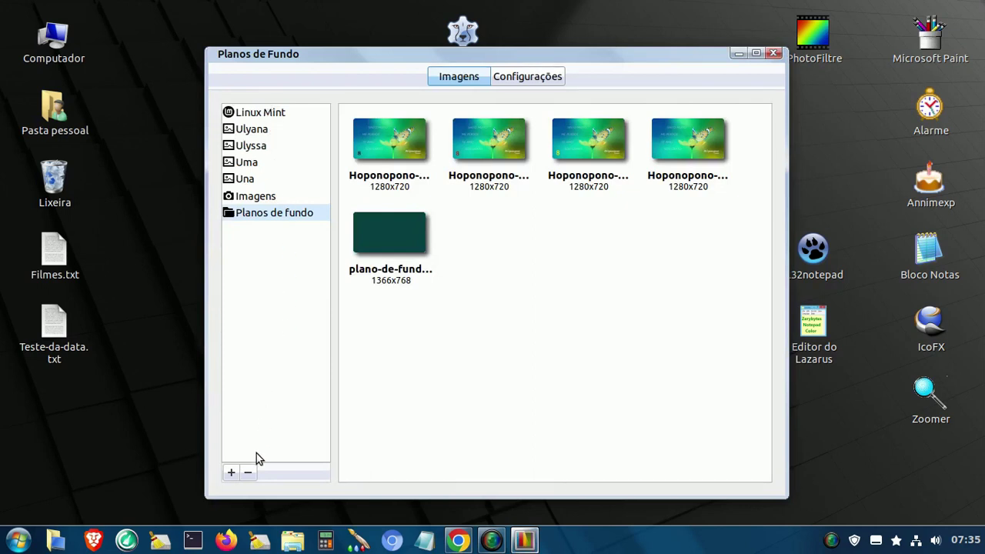
click(232, 474)
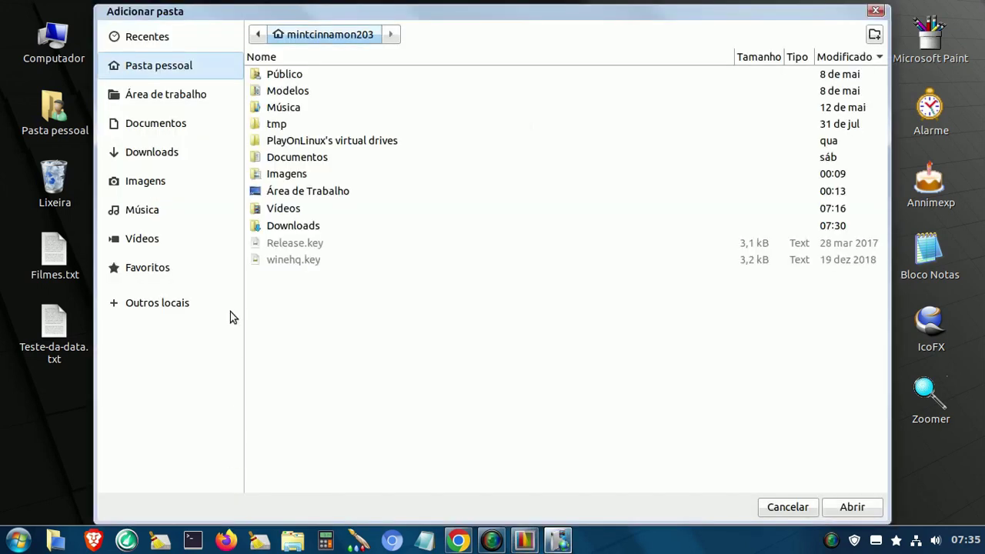
click(163, 189)
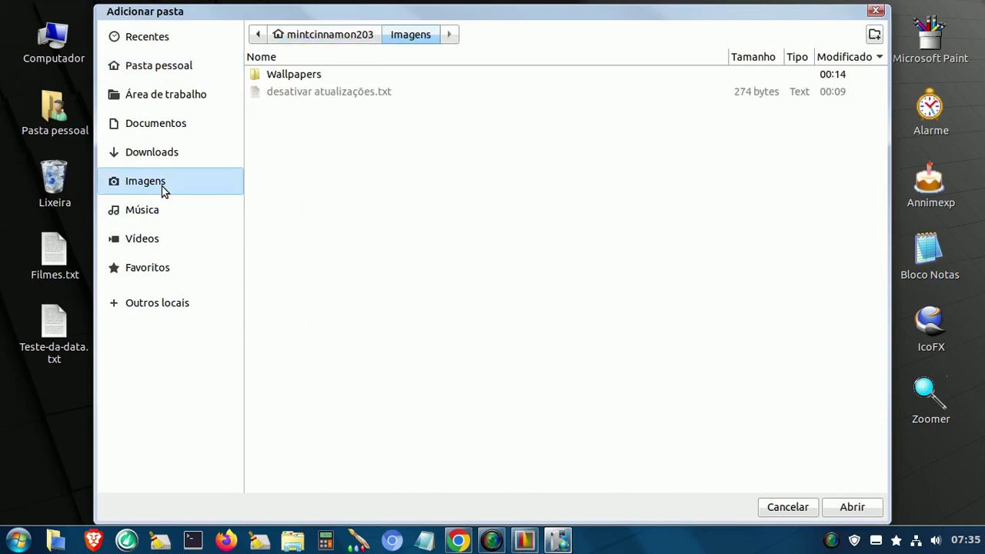
click(314, 77)
click(851, 506)
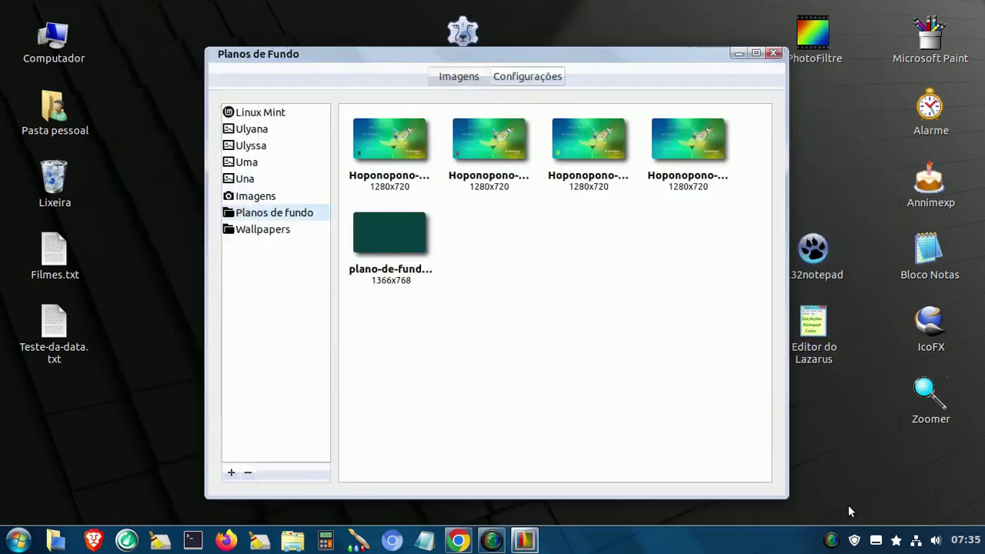
Set 7.jpg from the Wallpapers folder as the desktop background and close the background settings
click(286, 231)
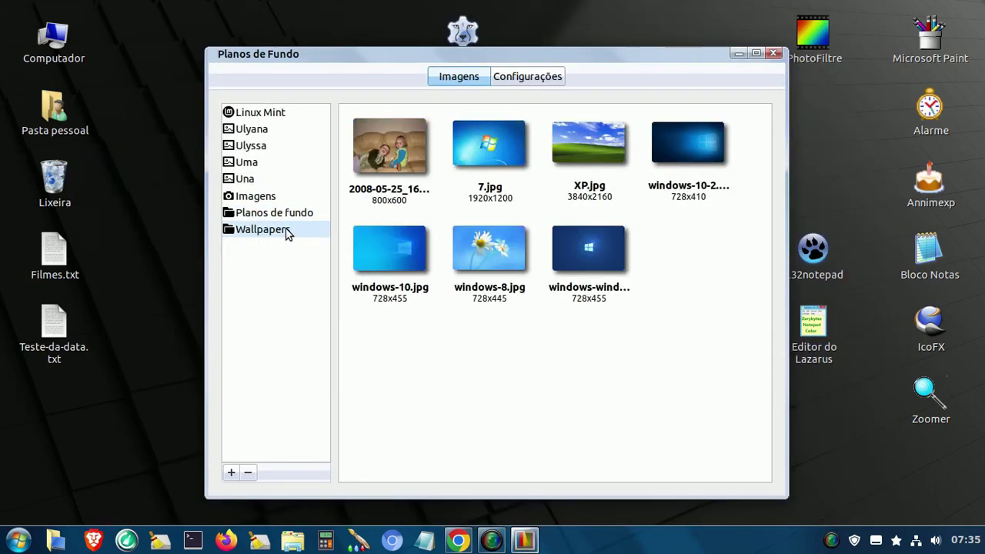
click(496, 145)
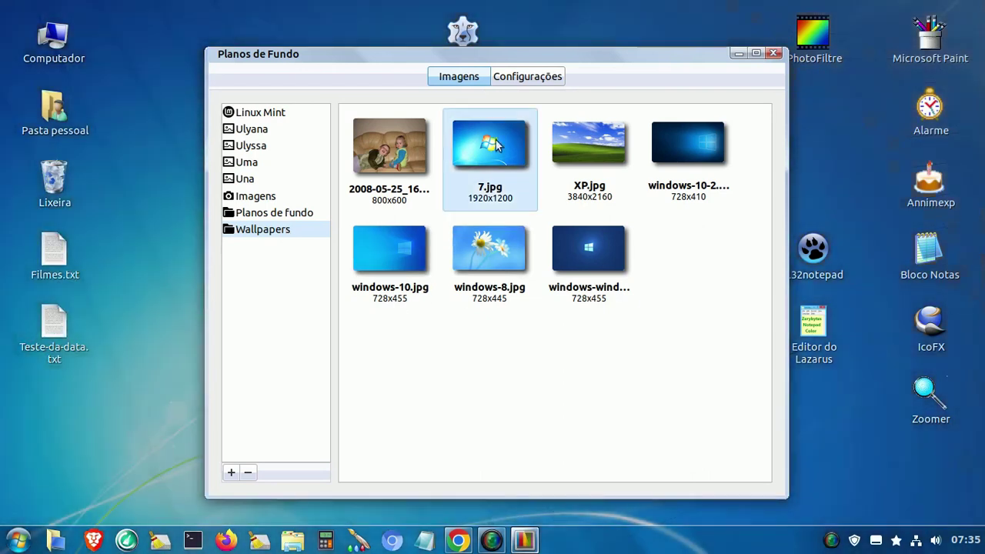
click(773, 53)
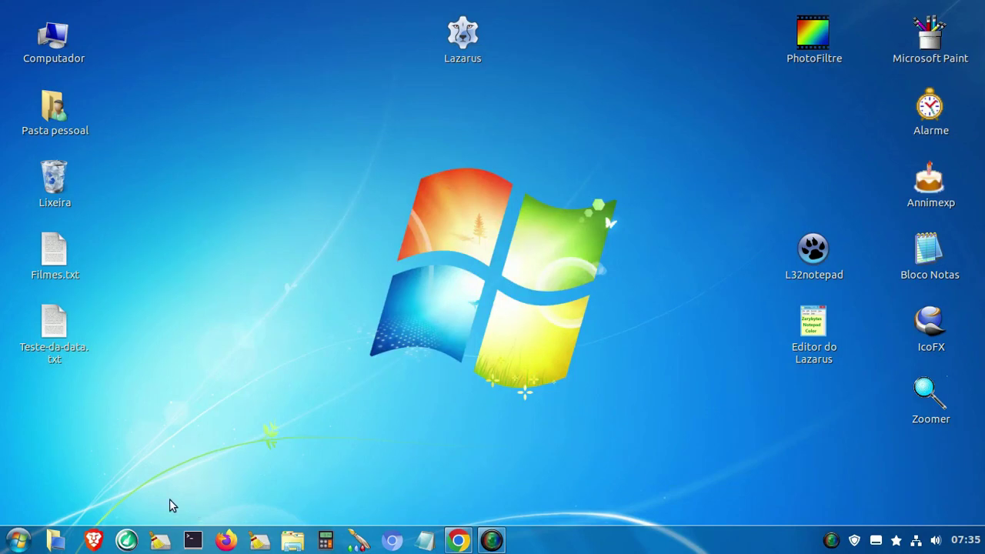
Examine the available window border and desktop themes in the theme settings for the installed Windows themes, and close the settings
click(18, 541)
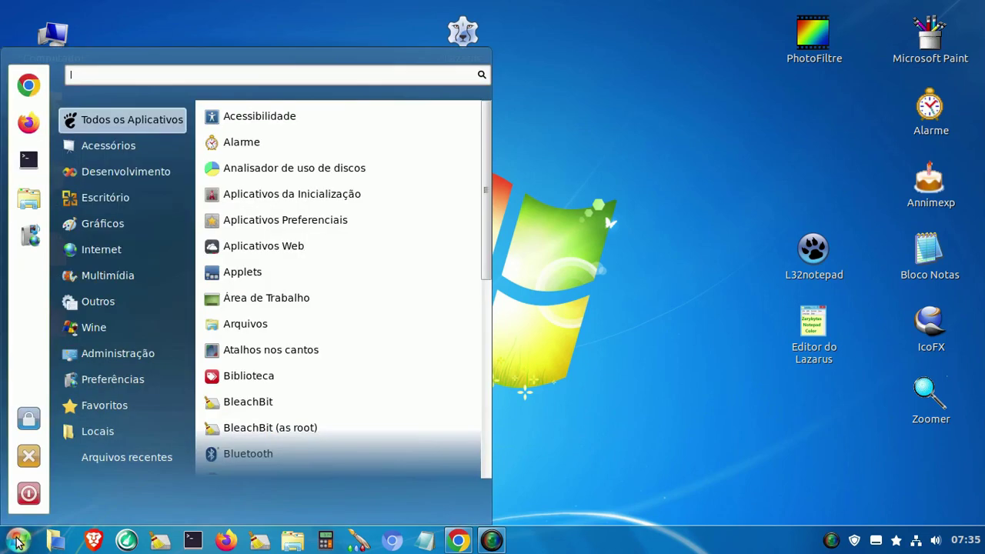
click(34, 241)
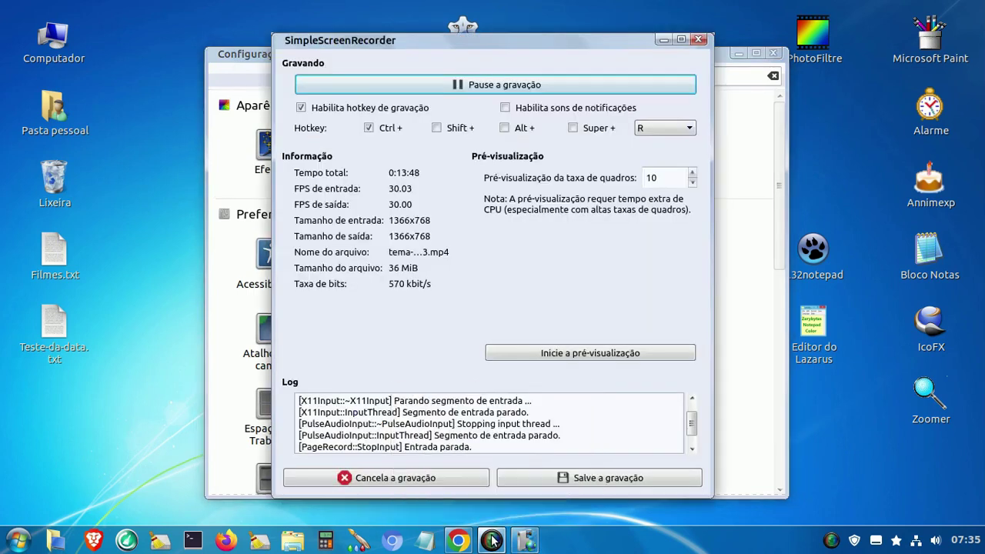
click(490, 541)
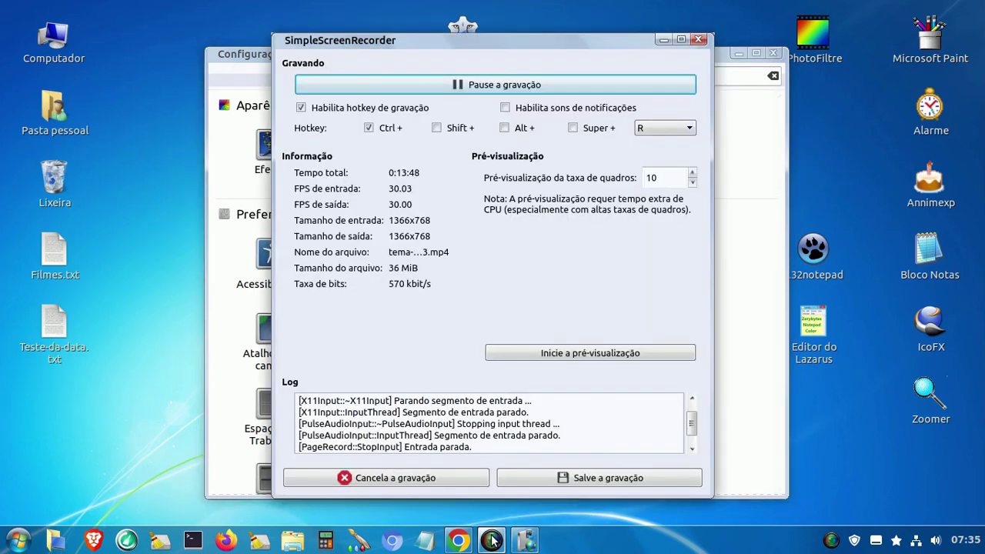
click(491, 540)
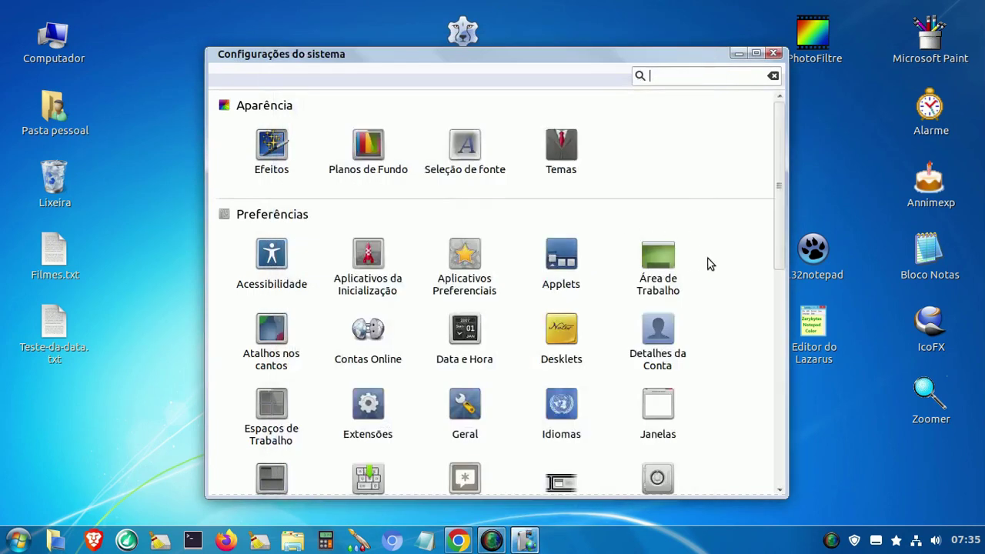
click(560, 152)
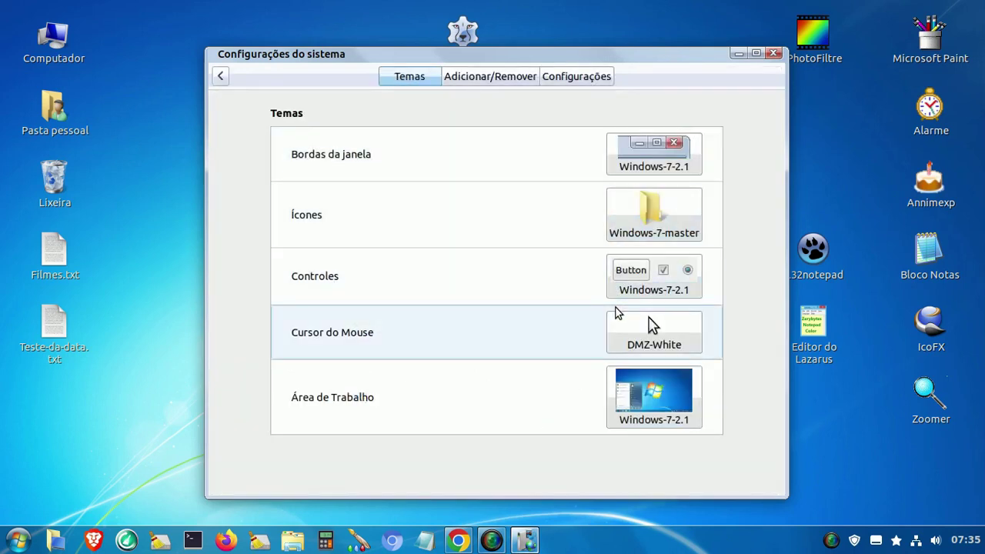
click(637, 159)
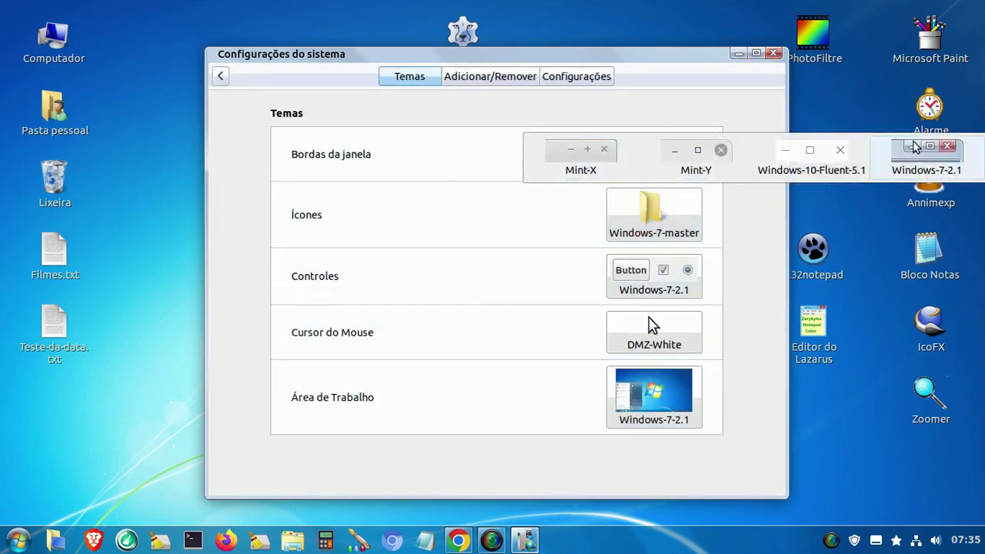
click(477, 149)
click(626, 395)
scroll(699, 354, down, 4)
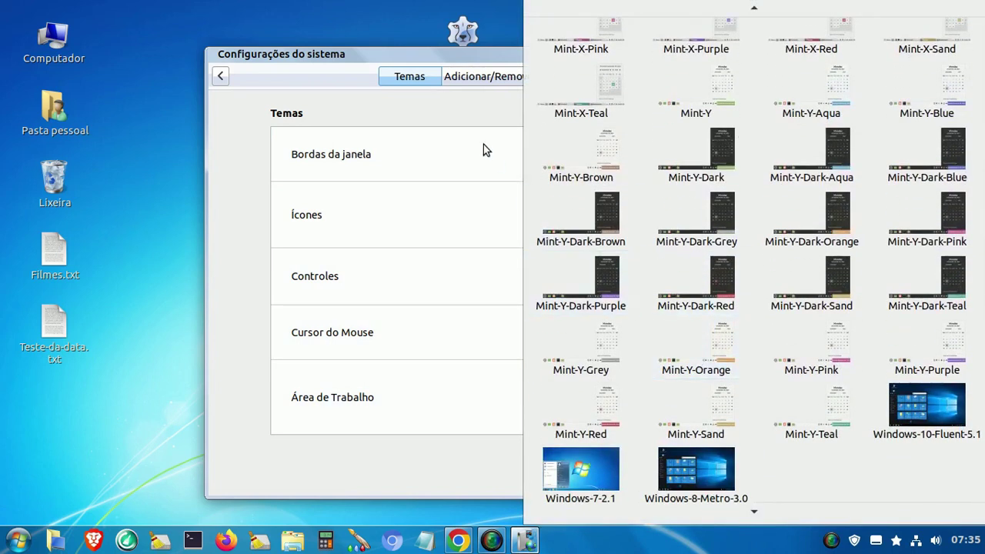
click(519, 88)
click(774, 53)
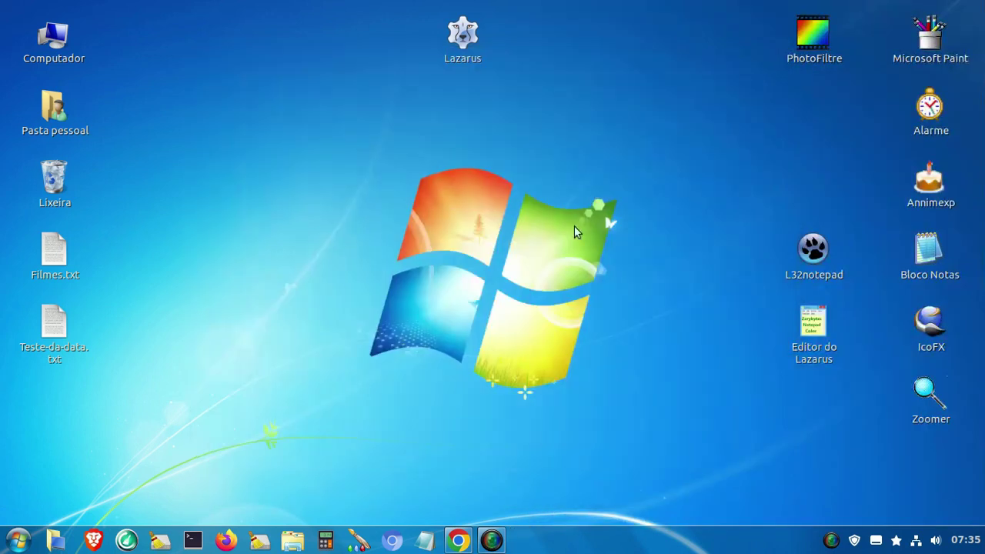
Cut the seven Windows XP theme folders, from Windows XP Embedded to Windows XP Zune, out of .themes/Windows-XP-3.1
click(305, 542)
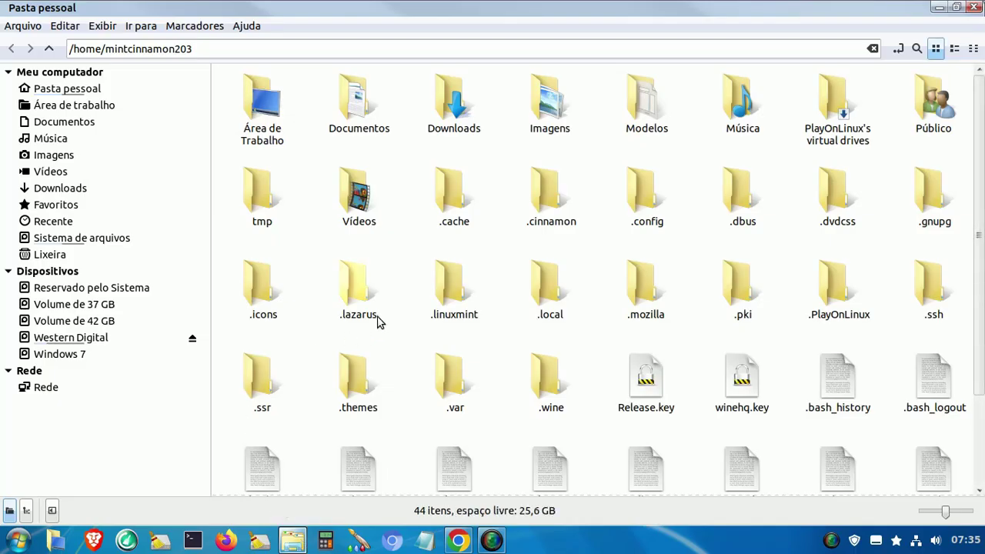
double_click(356, 375)
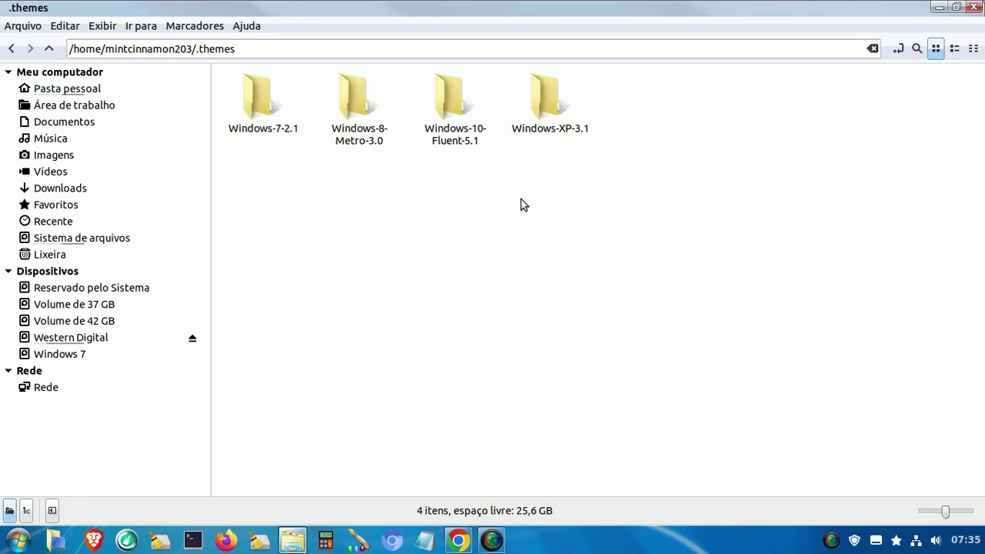
double_click(557, 110)
drag(845, 171, 253, 84)
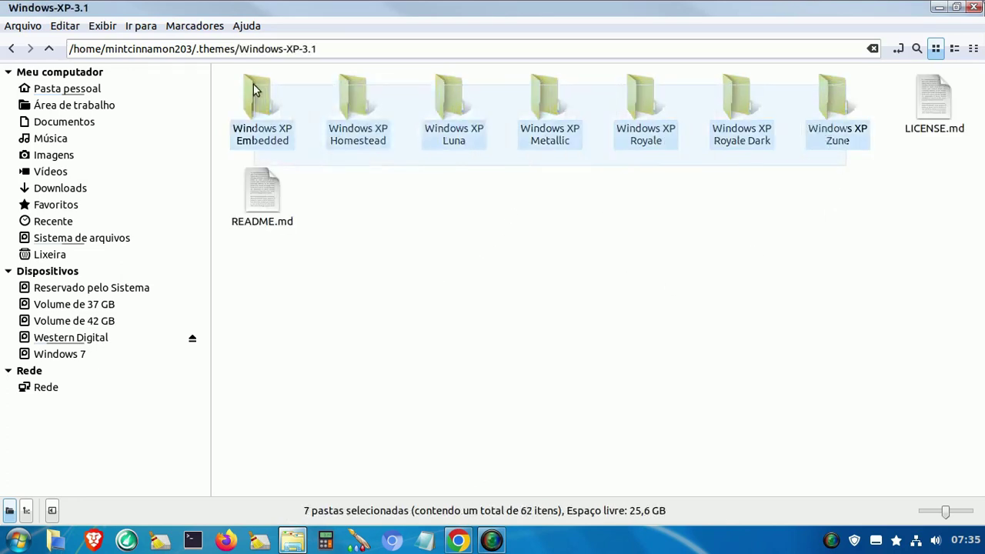
right_click(270, 113)
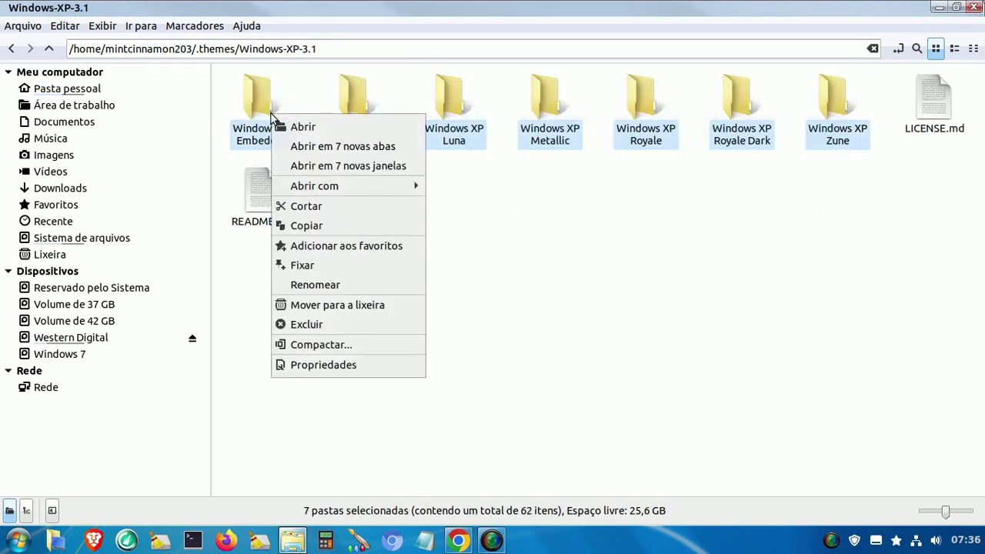
click(326, 209)
Paste the seven cut Windows XP folders directly into the .themes folder and close the file manager
click(11, 49)
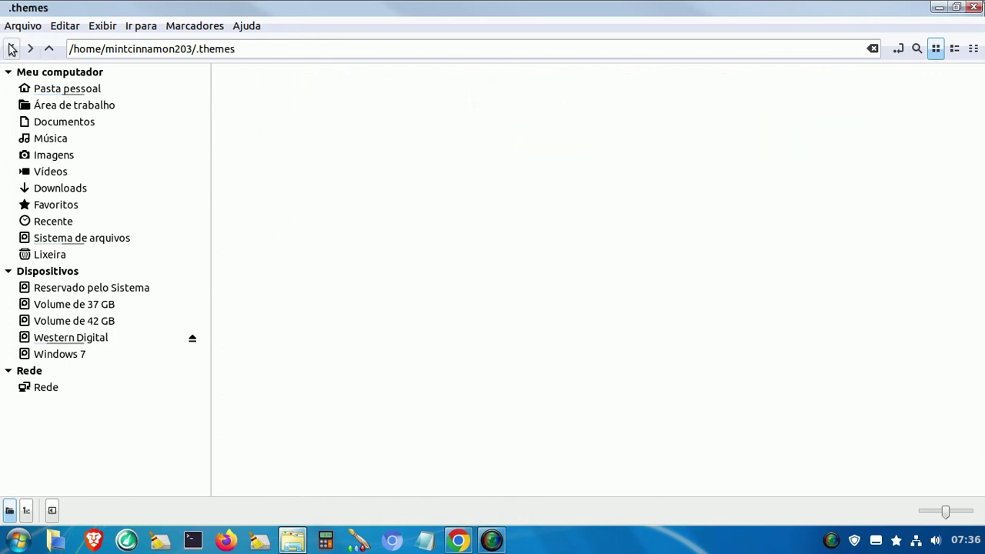
right_click(649, 231)
click(742, 384)
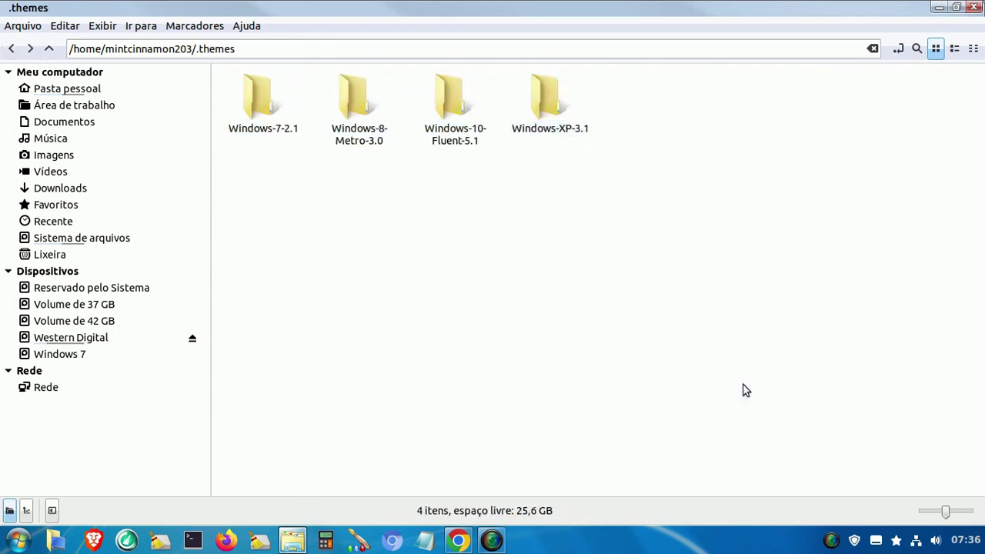
click(974, 8)
Open the theme settings and set the window borders to Windows XP Luna
click(21, 546)
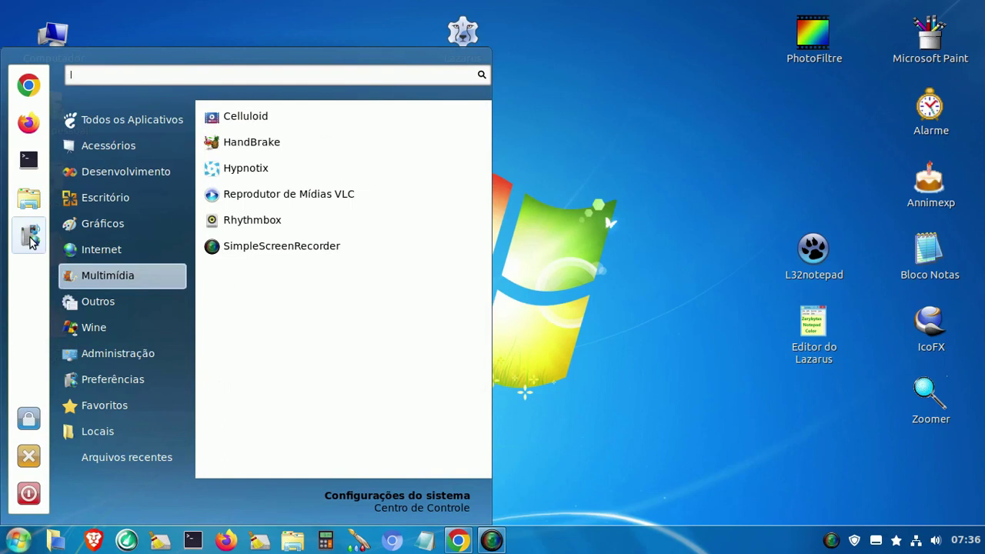
click(30, 239)
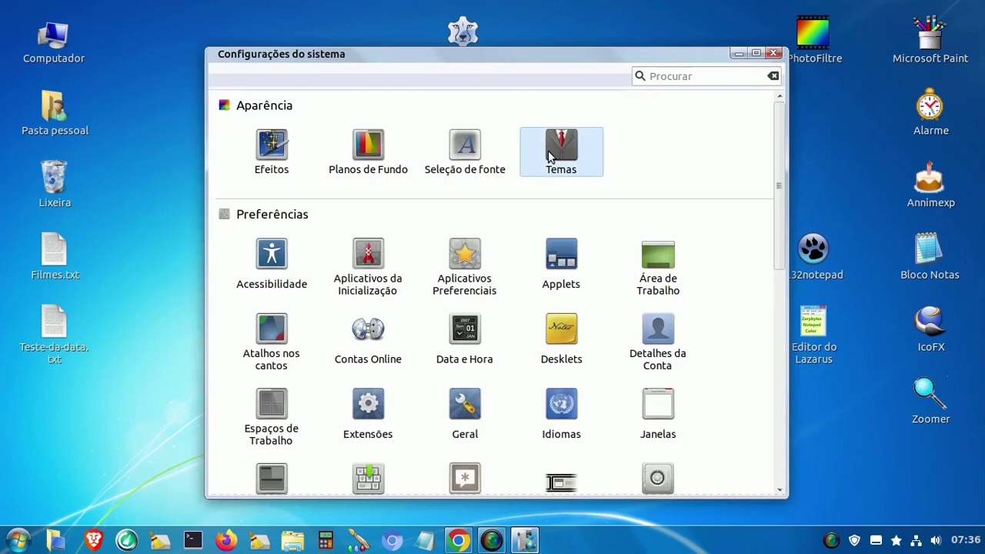
click(550, 156)
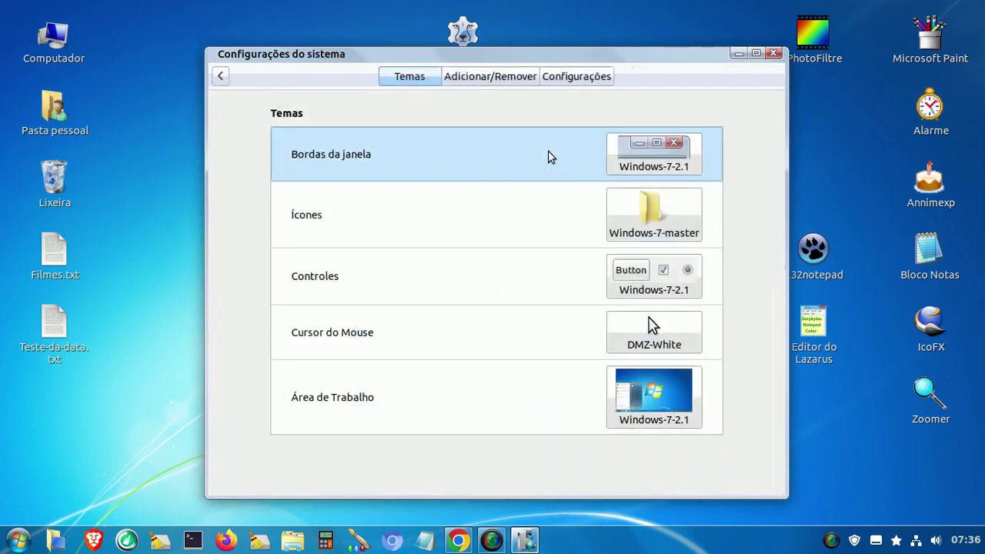
click(656, 152)
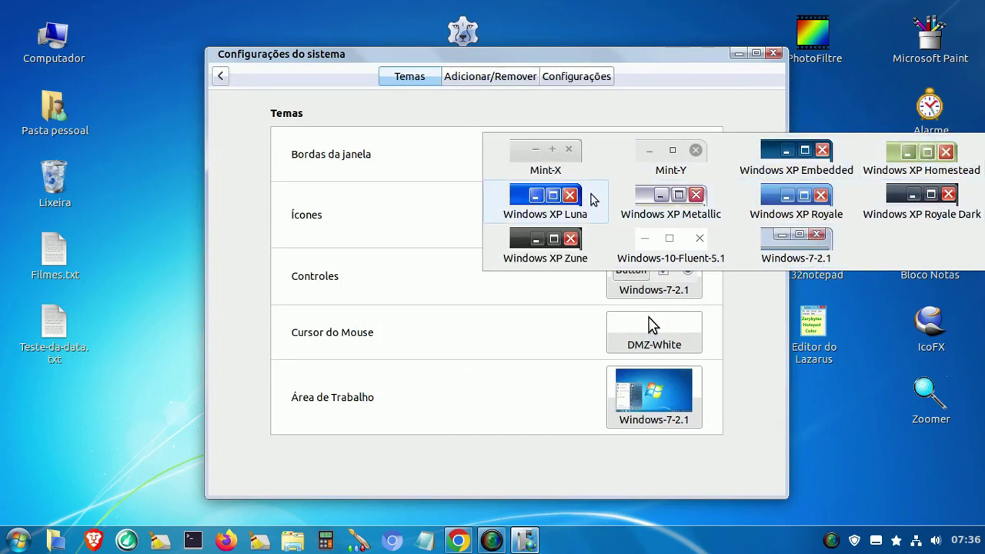
click(550, 198)
Set the icon theme to Windows-XP-3.1 and the controls theme to Windows XP Luna
click(654, 215)
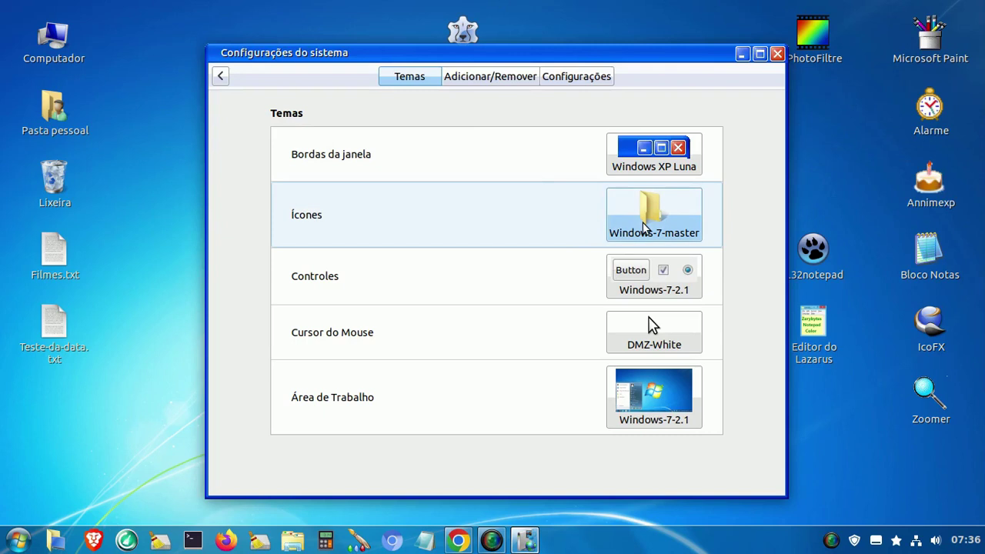
scroll(821, 266, down, 3)
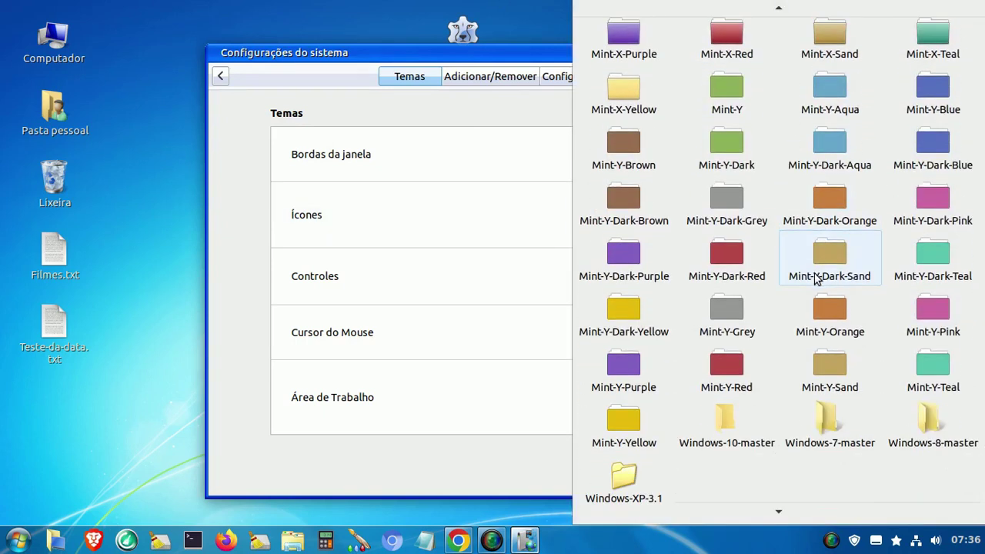
click(616, 479)
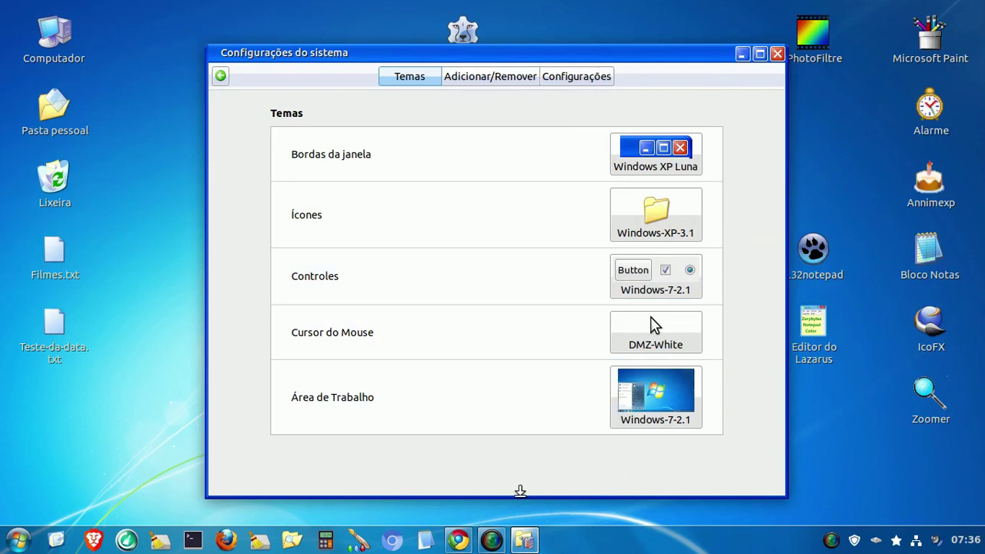
click(655, 274)
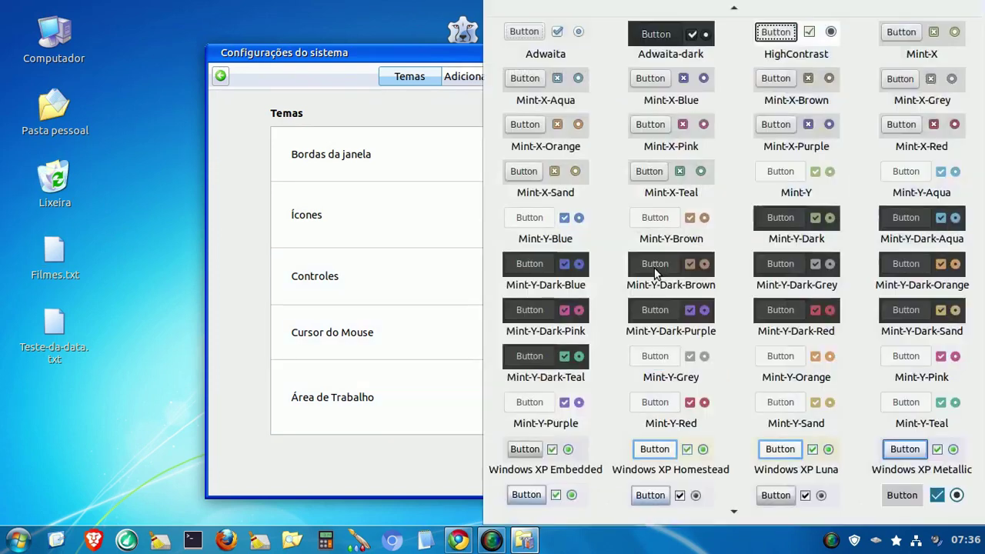
scroll(783, 301, down, 2)
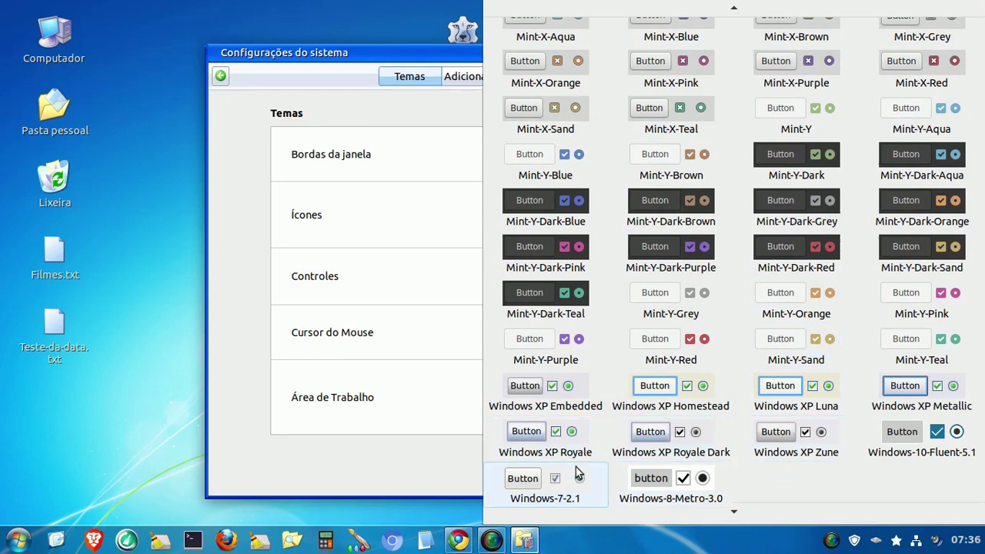
click(770, 393)
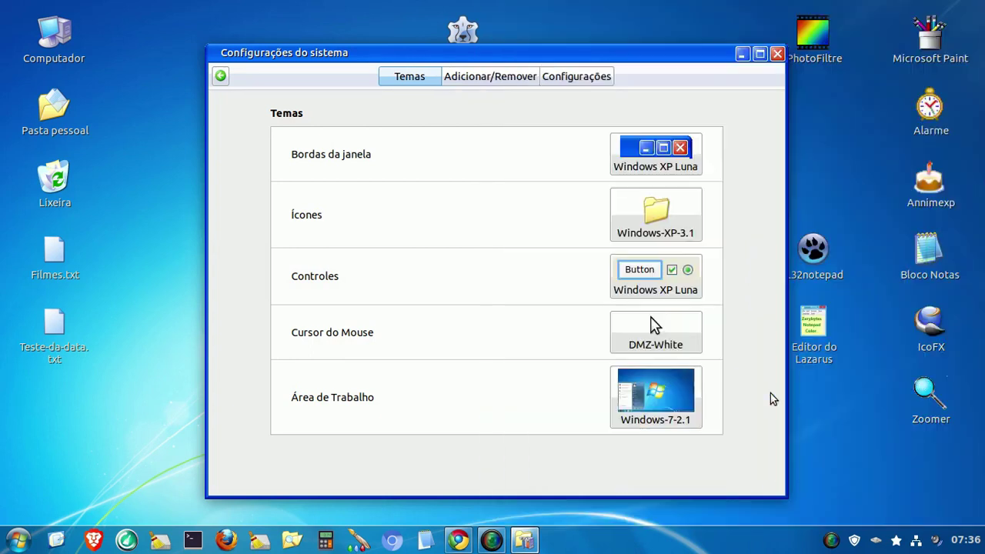
Set the desktop theme to Windows XP Luna and close the system settings
click(657, 409)
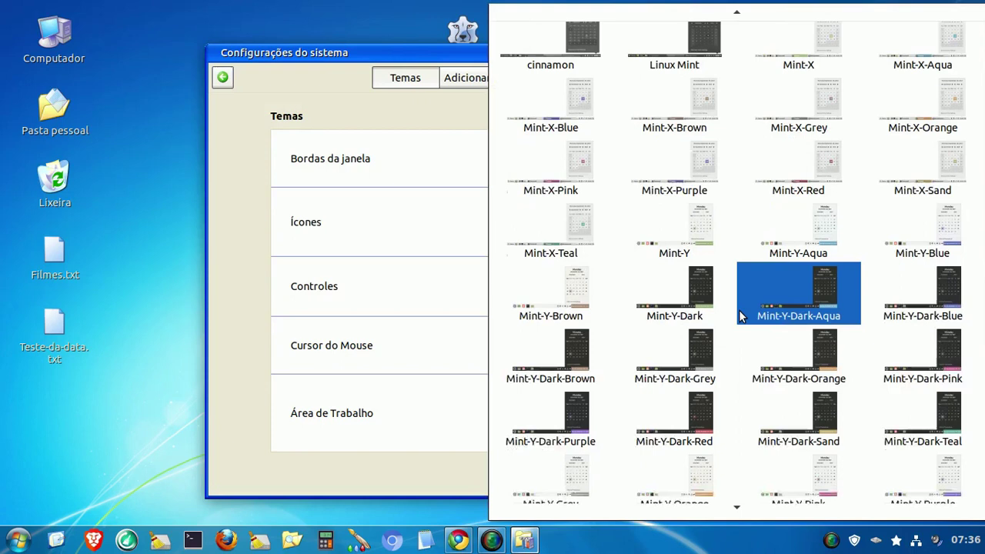
scroll(798, 339, down, 5)
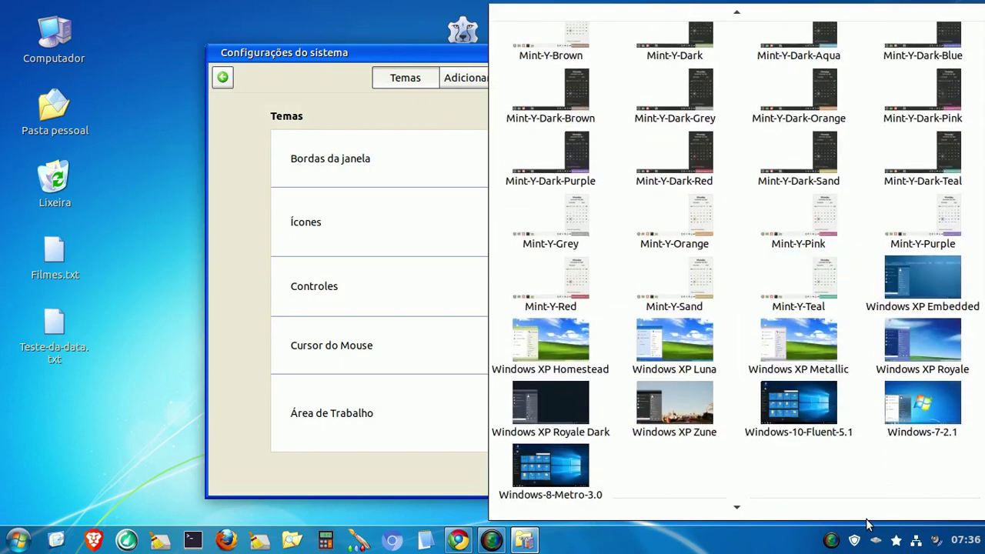
click(663, 336)
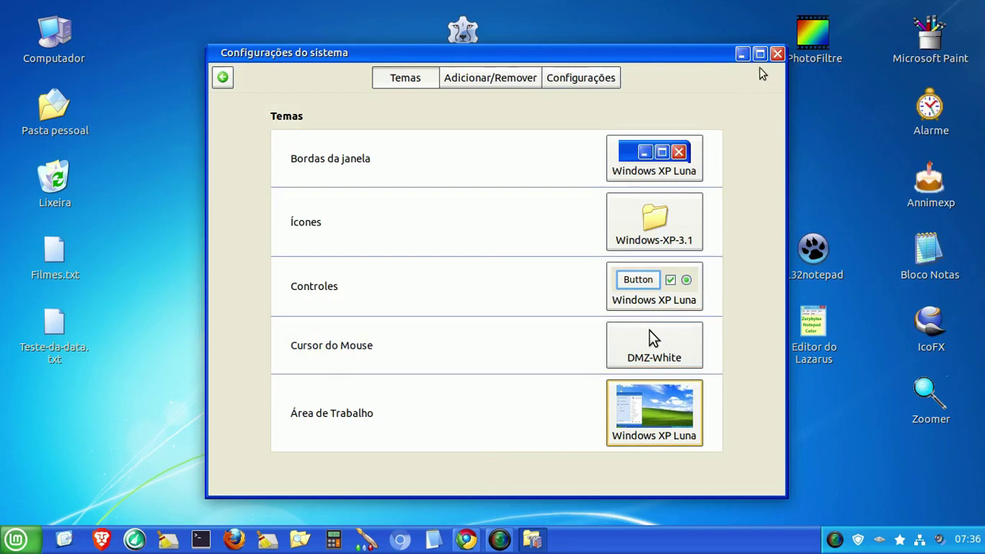
click(777, 55)
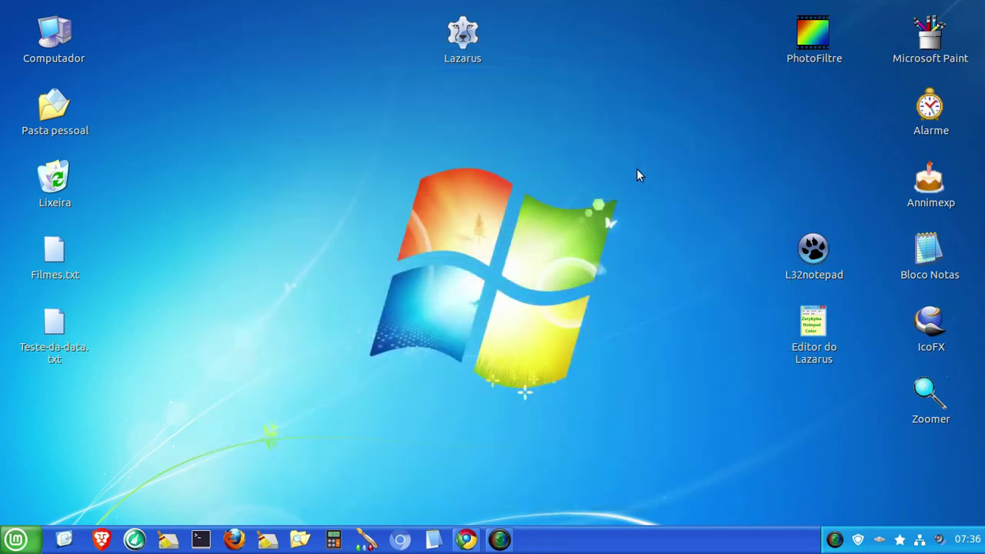
Examine how the application menu looks under the Windows XP Luna desktop theme
click(15, 538)
mouse_move(165, 132)
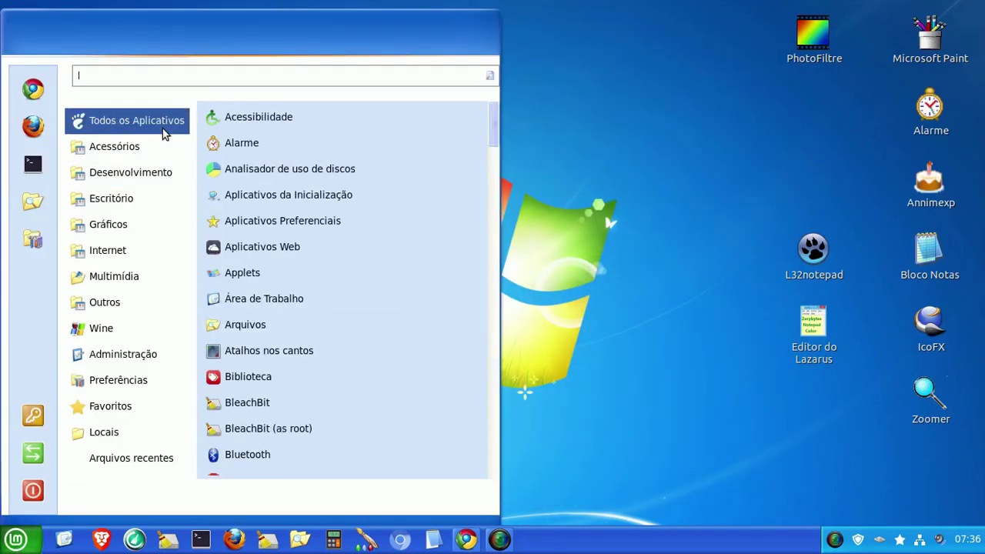
click(654, 424)
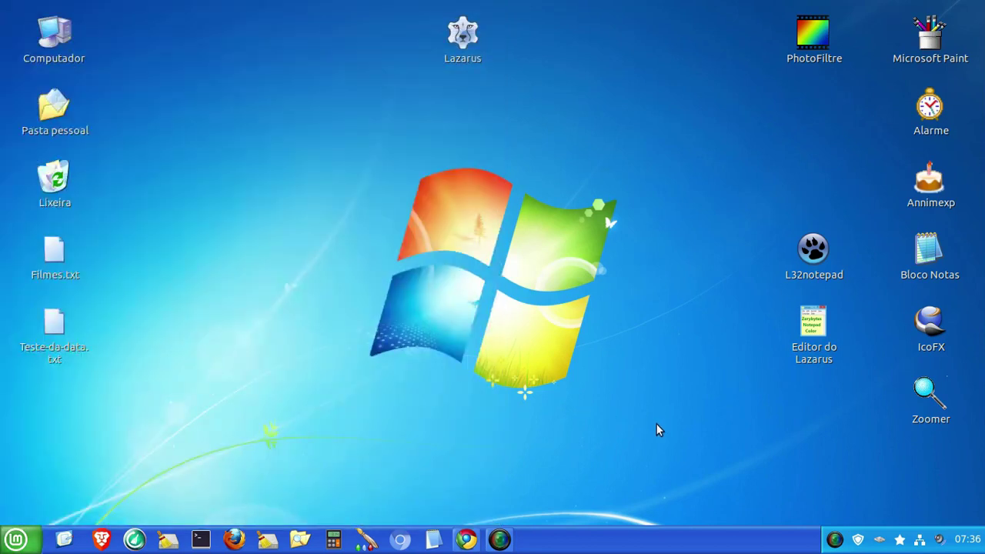
click(15, 539)
mouse_move(123, 328)
click(623, 344)
Find the Mint-XP theme among the downloadable themes in the theme settings, install it and close the settings
click(15, 539)
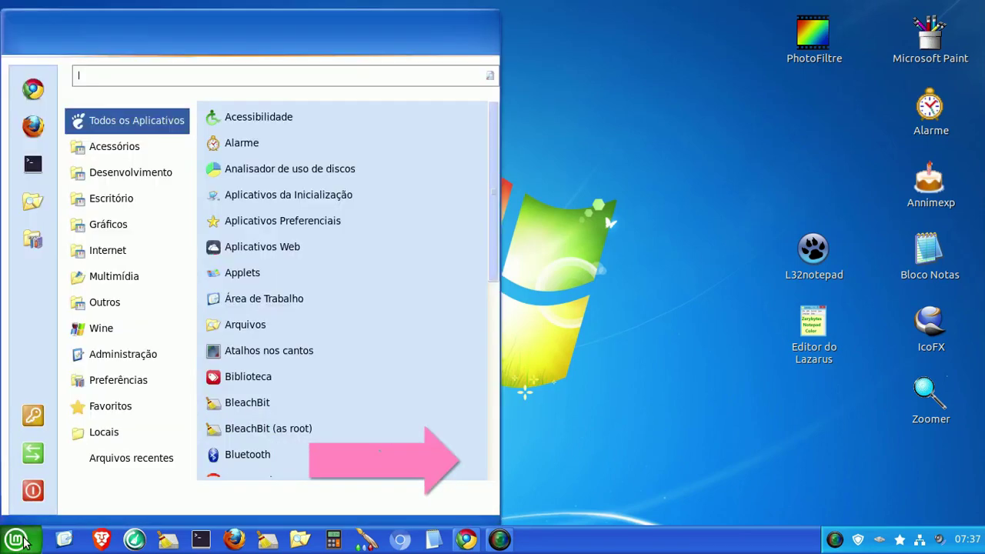
click(42, 244)
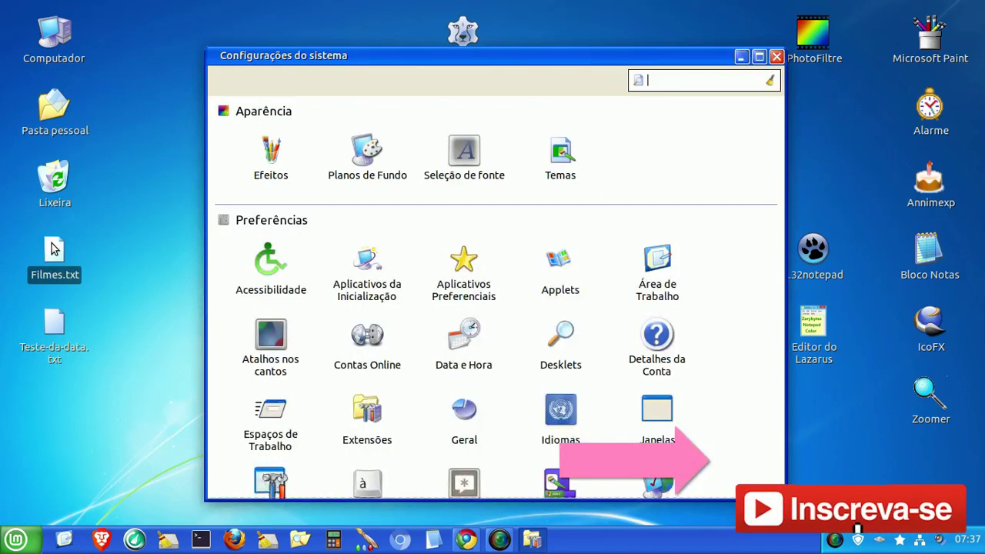
click(558, 158)
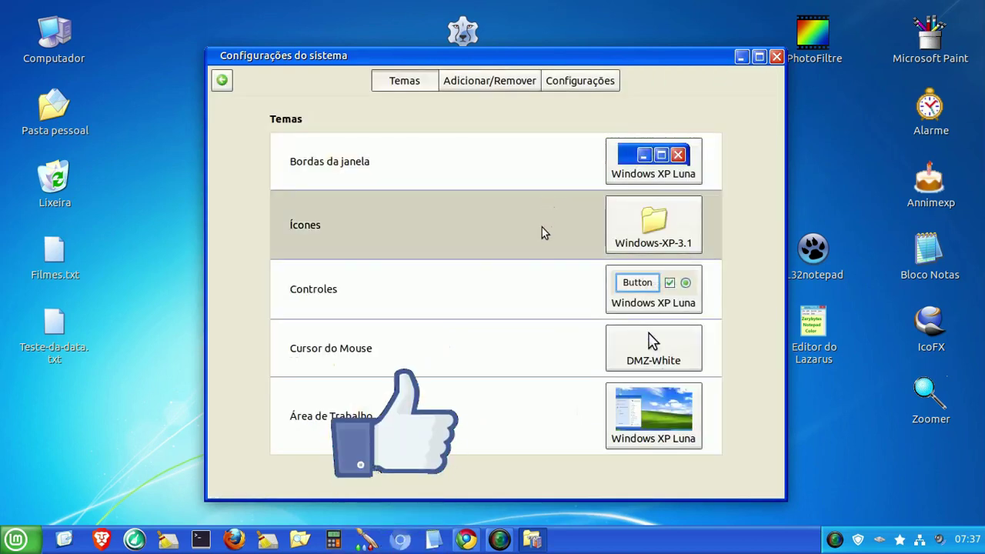
click(492, 82)
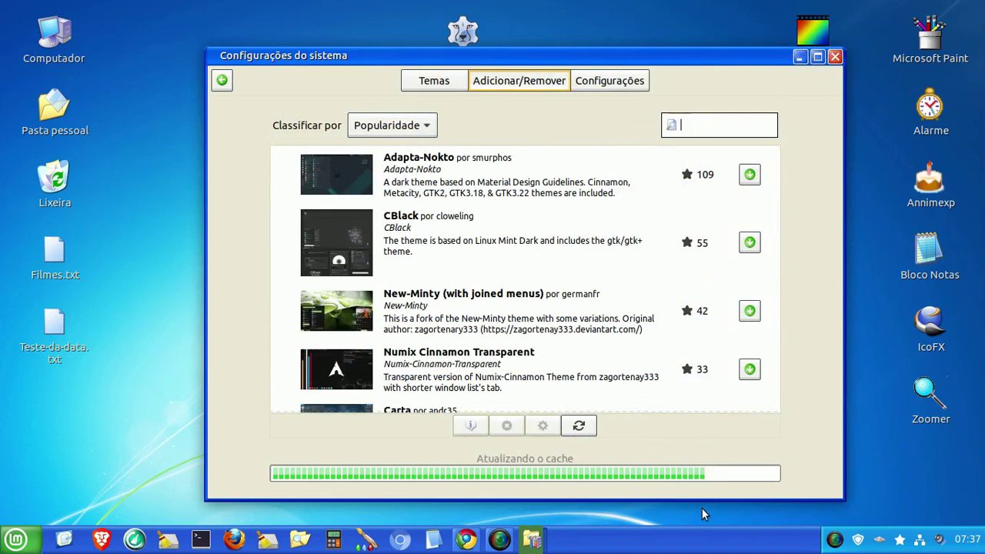
drag(778, 192, 778, 419)
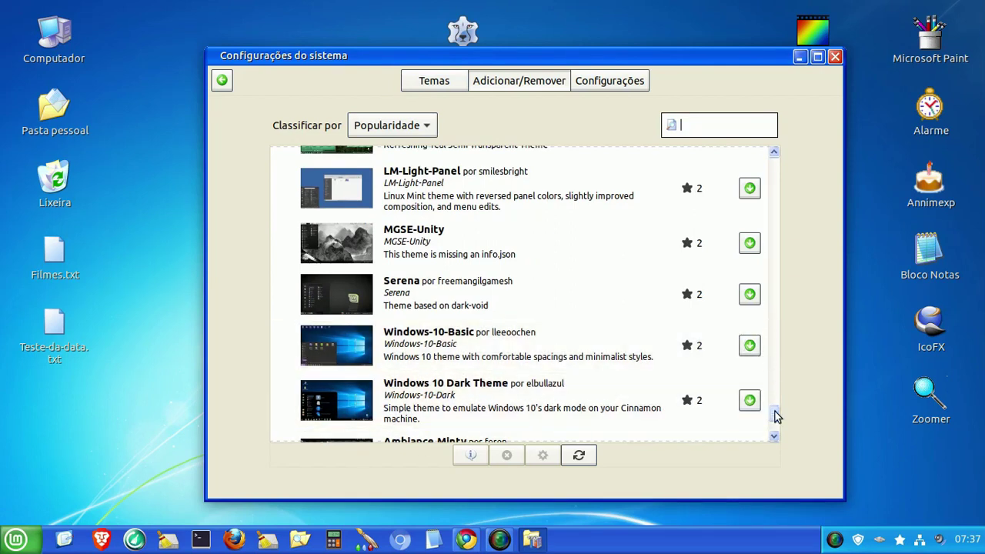
scroll(776, 415, up, 3)
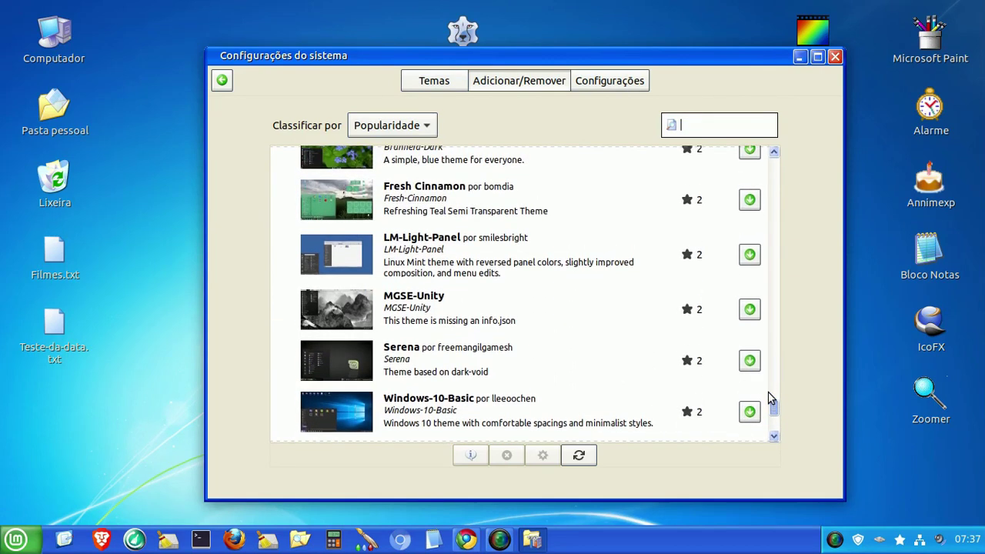
scroll(759, 307, up, 10)
click(531, 216)
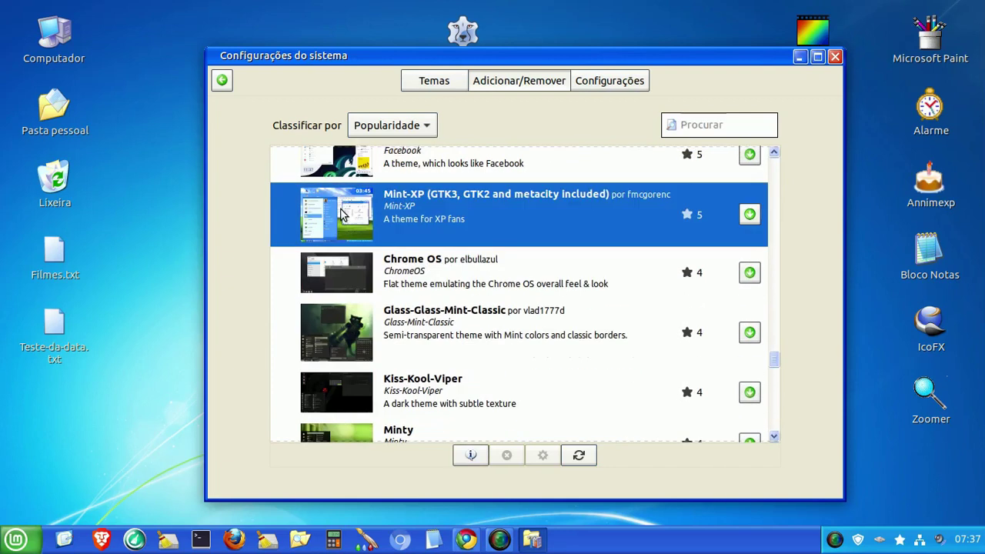
click(749, 214)
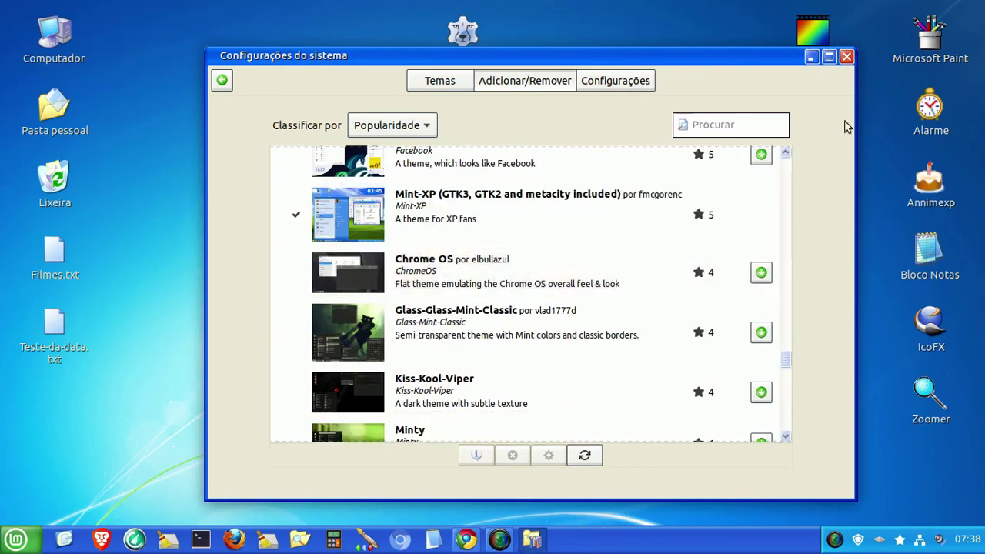
click(846, 57)
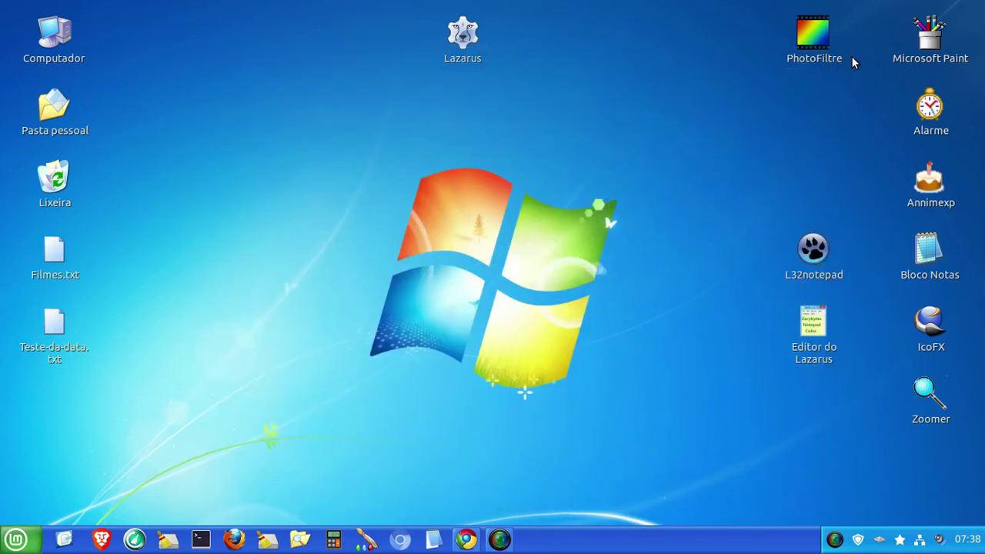
Reopen the theme settings and set the desktop theme to the downloaded Mint-XP, checking the current application menu beforehand
click(17, 541)
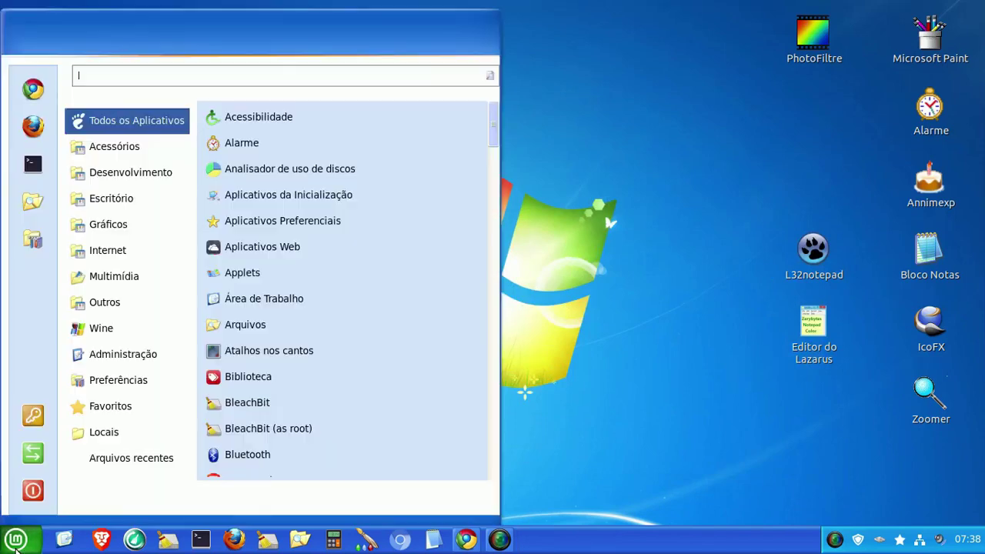
click(43, 245)
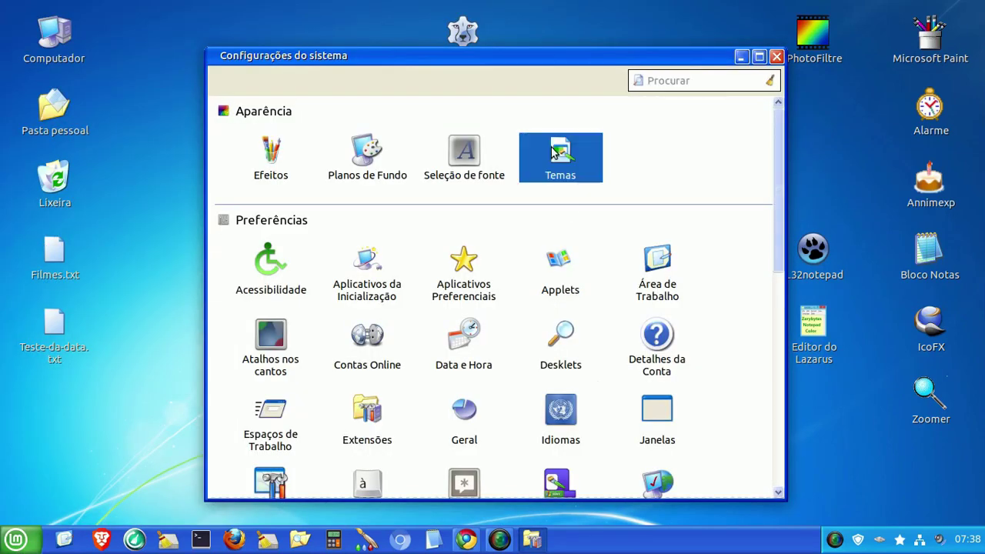
click(552, 152)
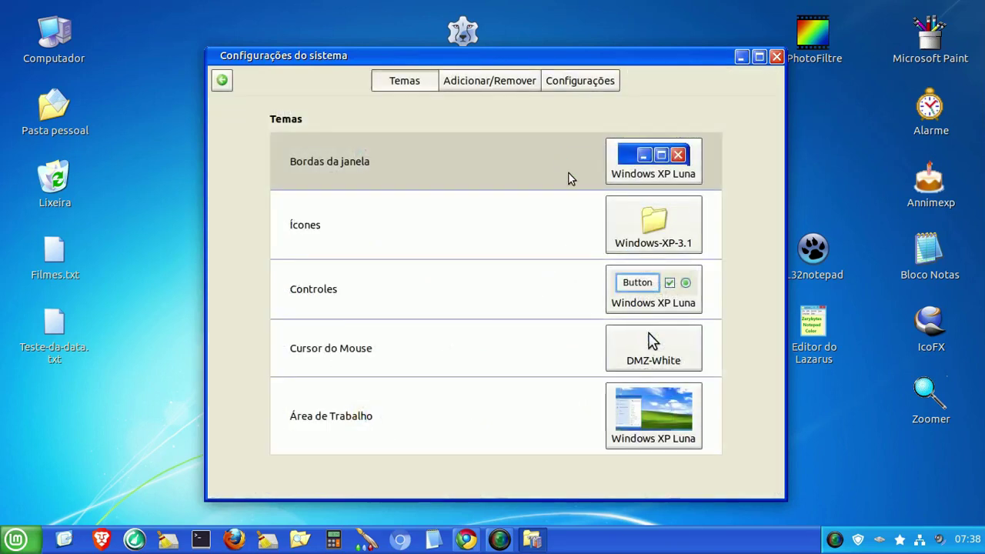
click(649, 396)
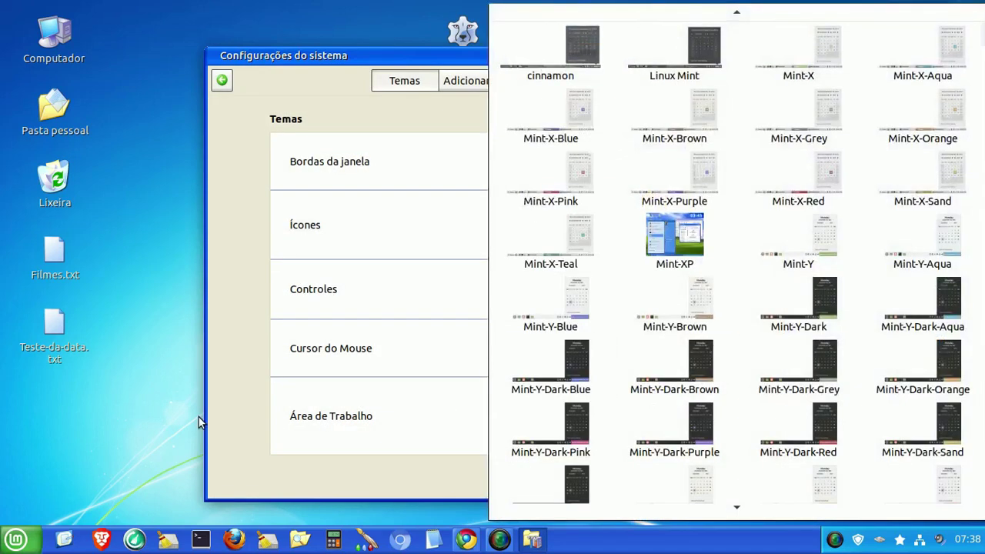
click(10, 544)
click(14, 540)
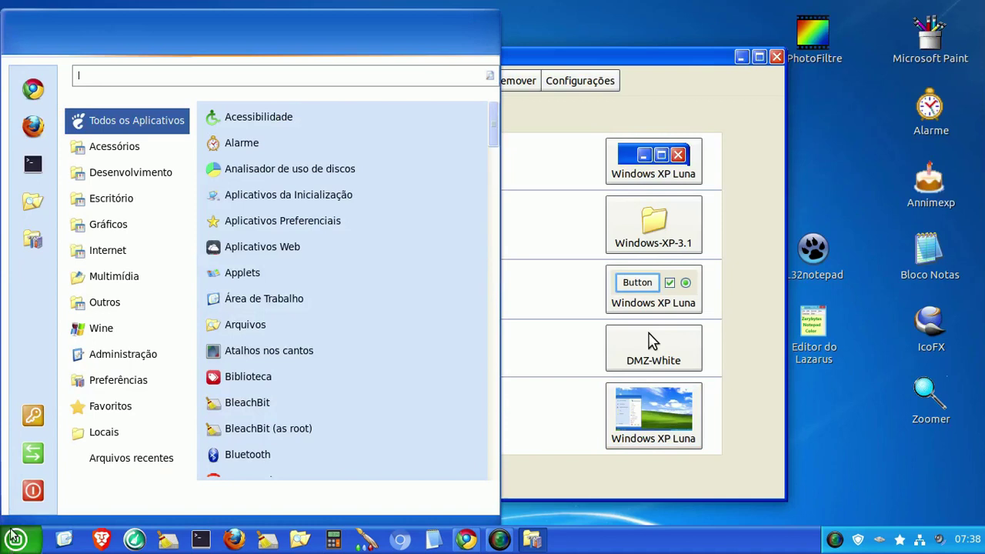
click(566, 431)
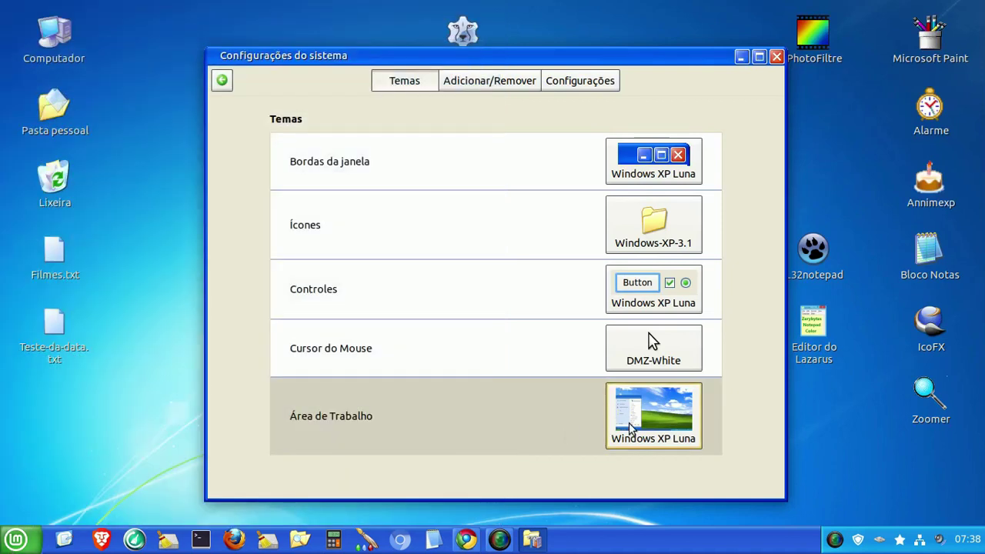
click(631, 423)
click(685, 261)
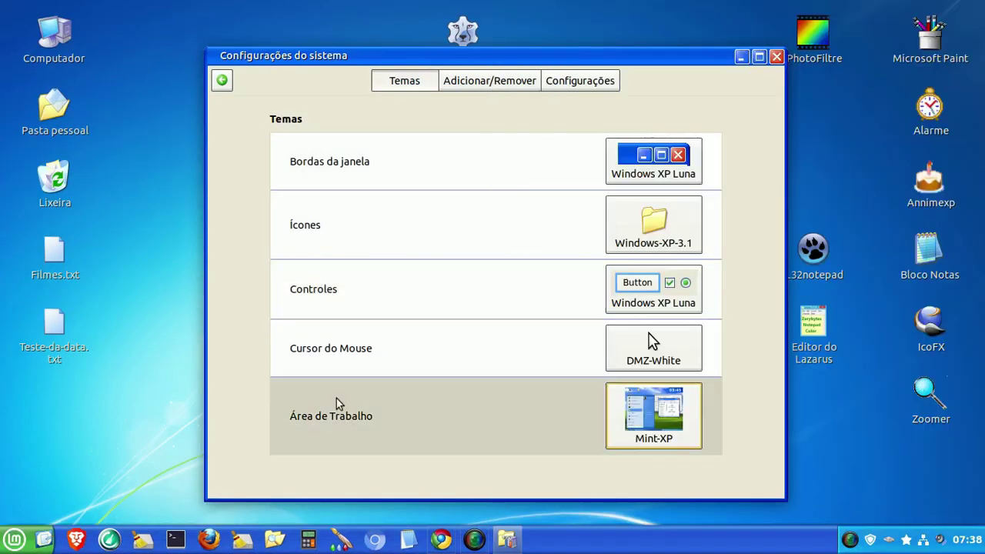
Examine how the application menu looks under the Mint-XP desktop theme and close the system settings
click(15, 539)
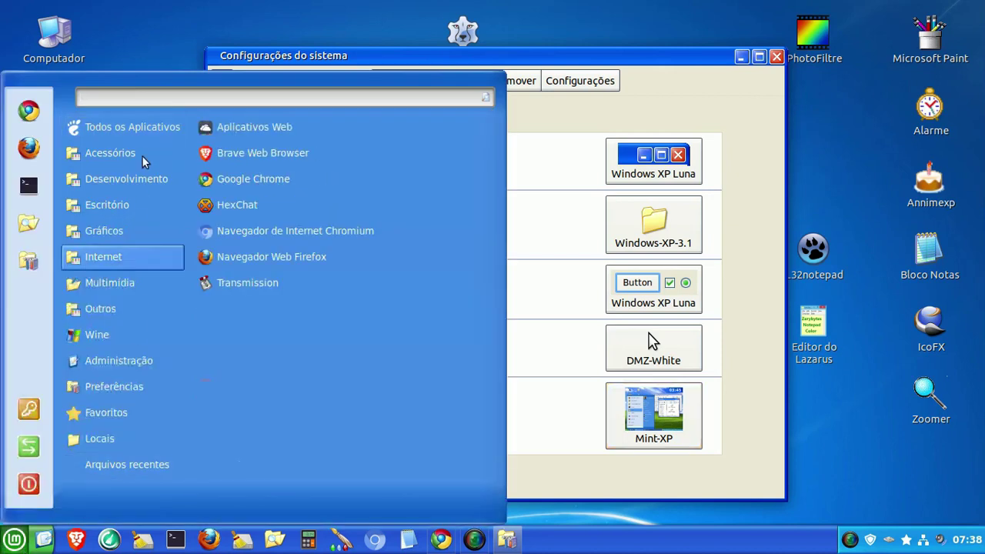
mouse_move(123, 179)
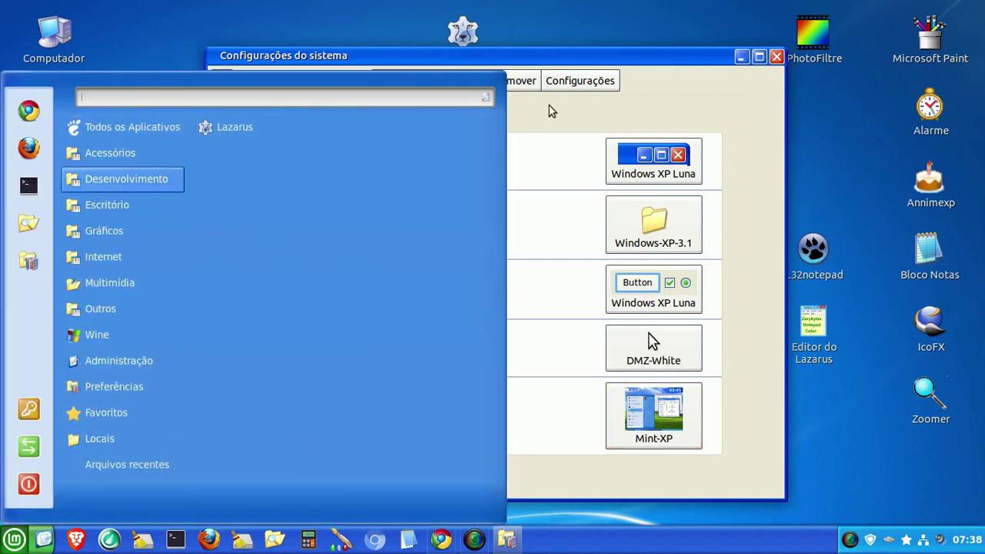
click(585, 114)
click(778, 58)
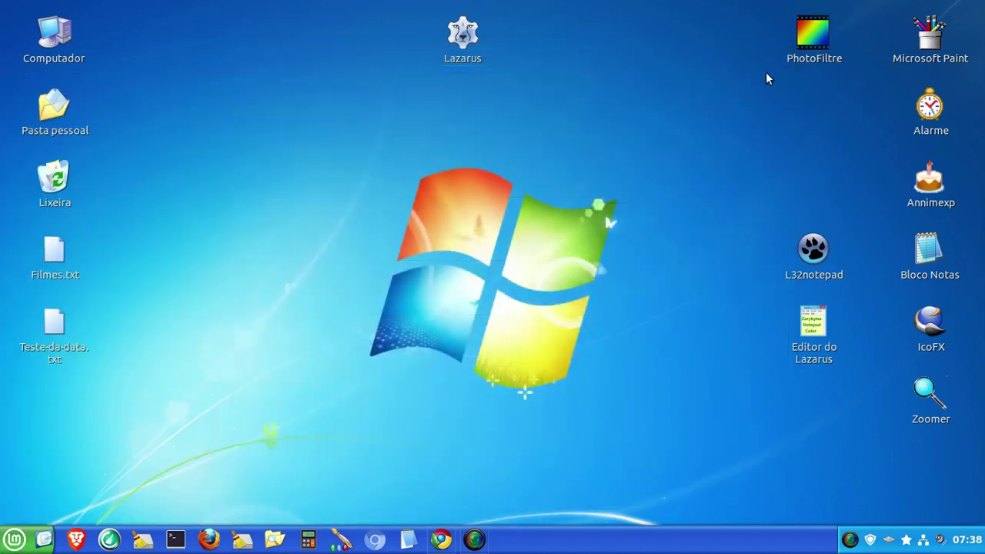
Set the desktop background to the 2008-05-25 photo from the Wallpapers folder and close the background settings
right_click(230, 74)
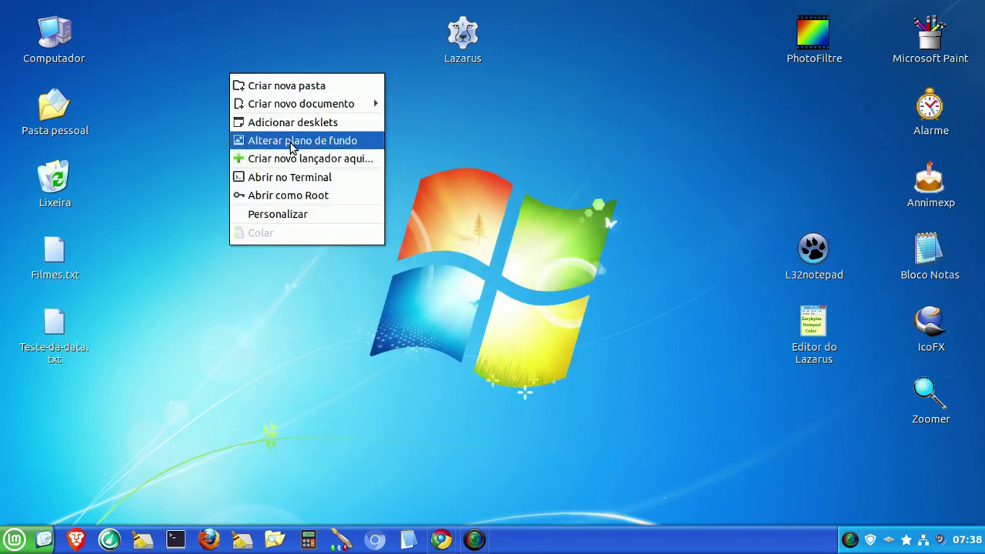
click(291, 141)
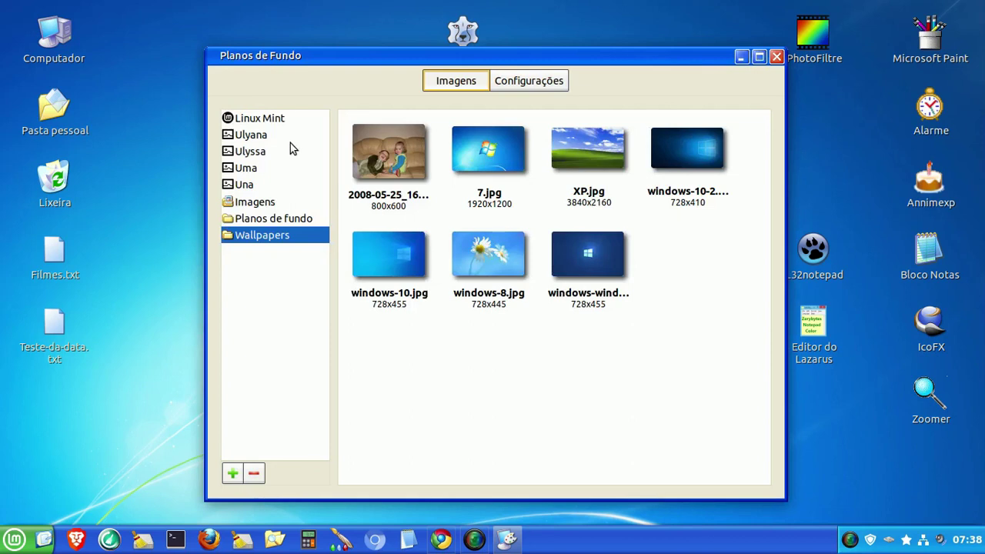
click(381, 156)
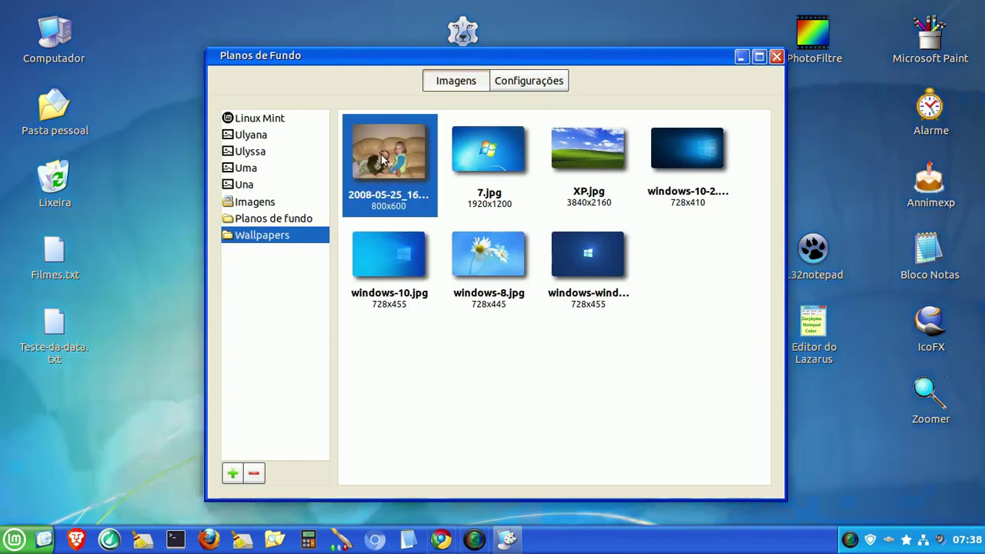
click(776, 56)
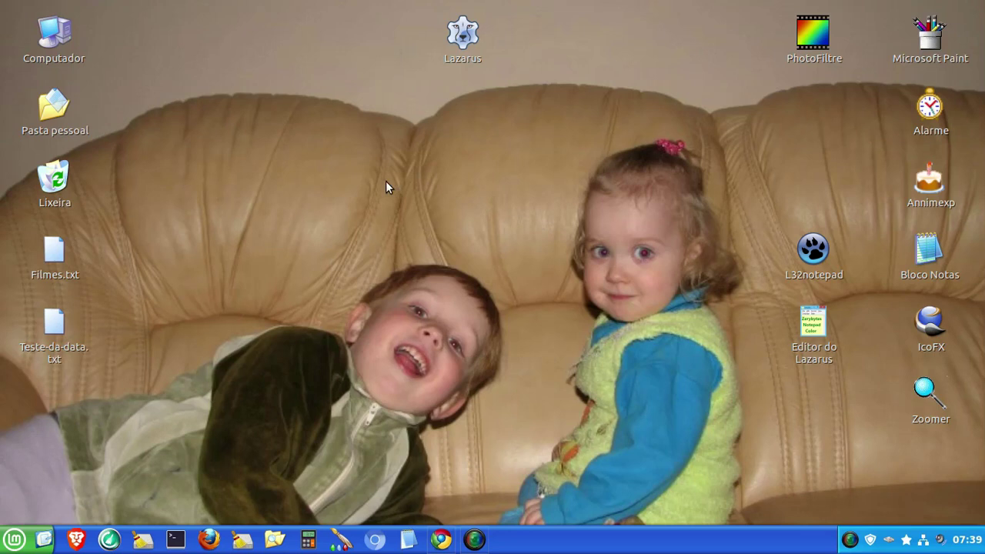
Set the desktop background to 7.jpg from the Wallpapers folder and close the background settings
right_click(187, 55)
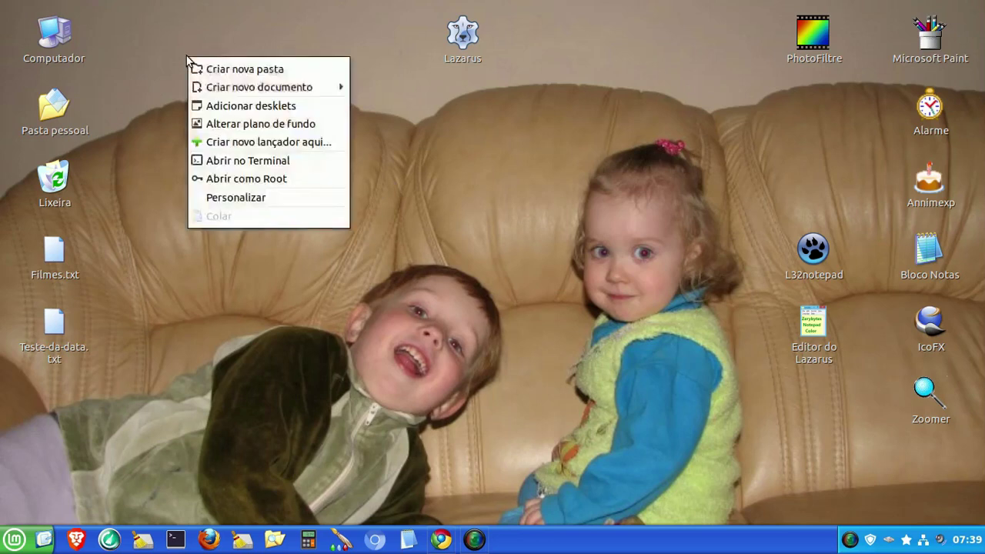
click(279, 125)
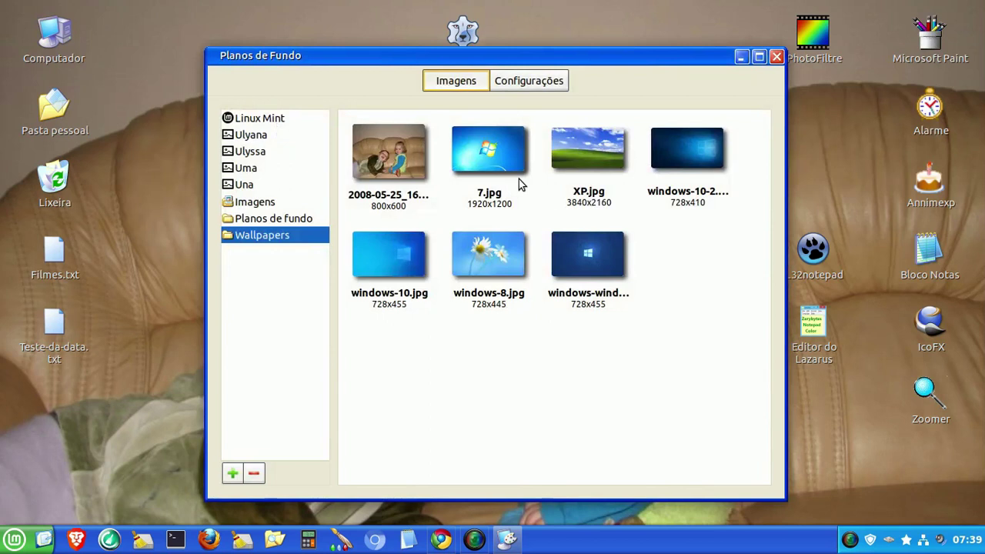
click(500, 155)
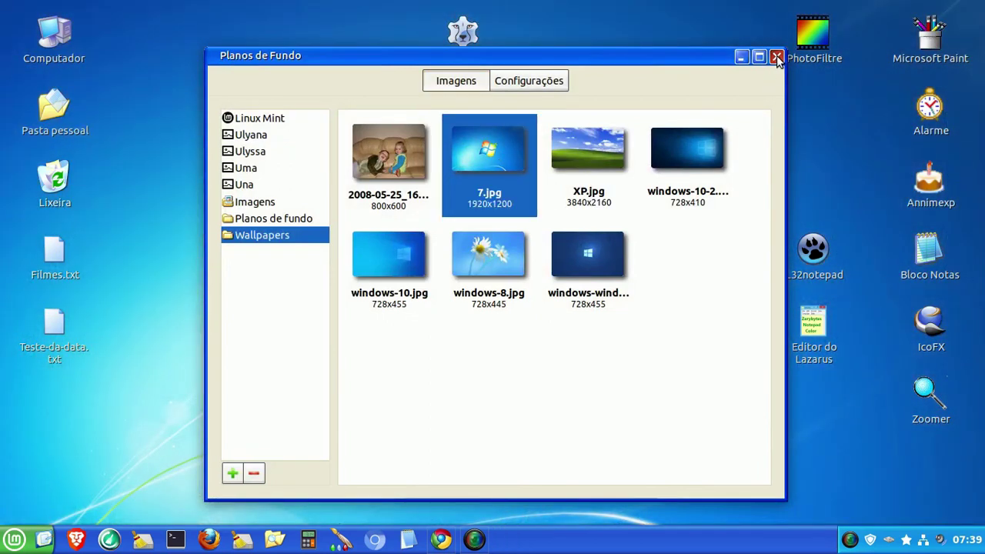
click(777, 56)
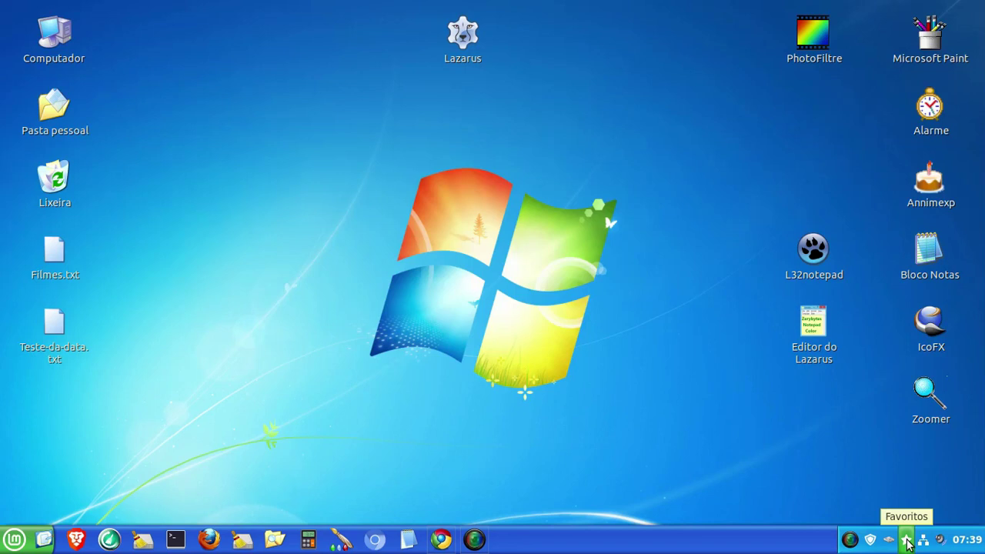
Add the Wallpapers folder inside Imagens to the favorites and close the file manager
click(275, 541)
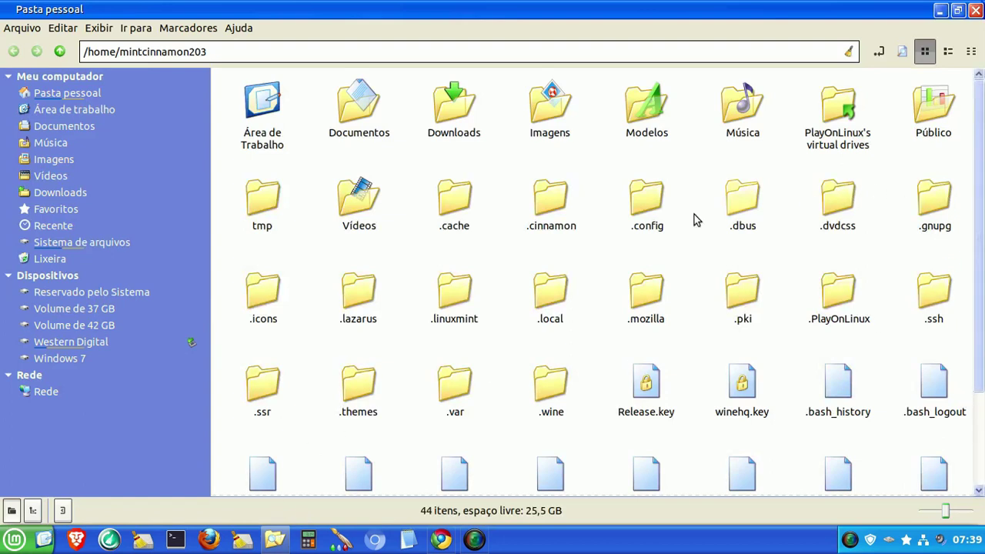
click(75, 128)
click(68, 159)
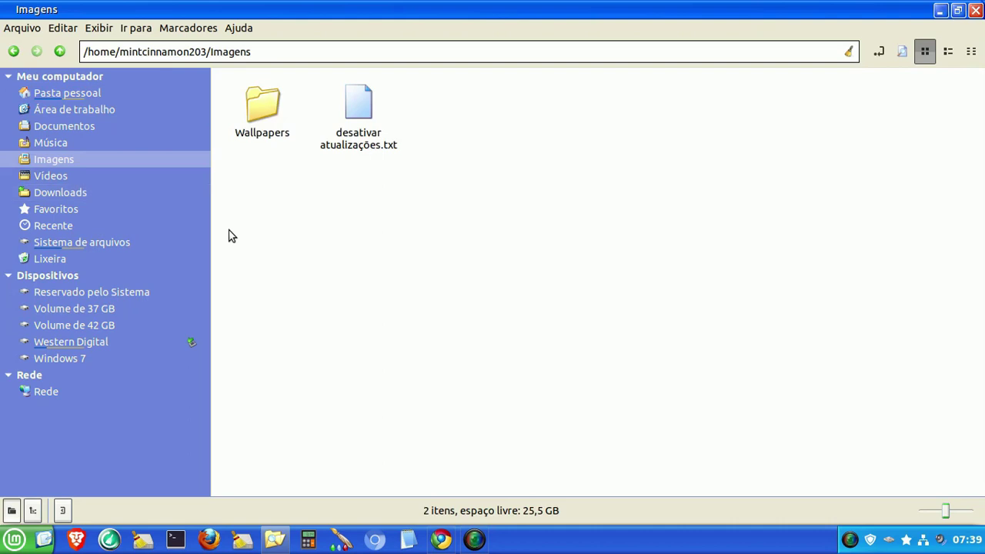
right_click(260, 118)
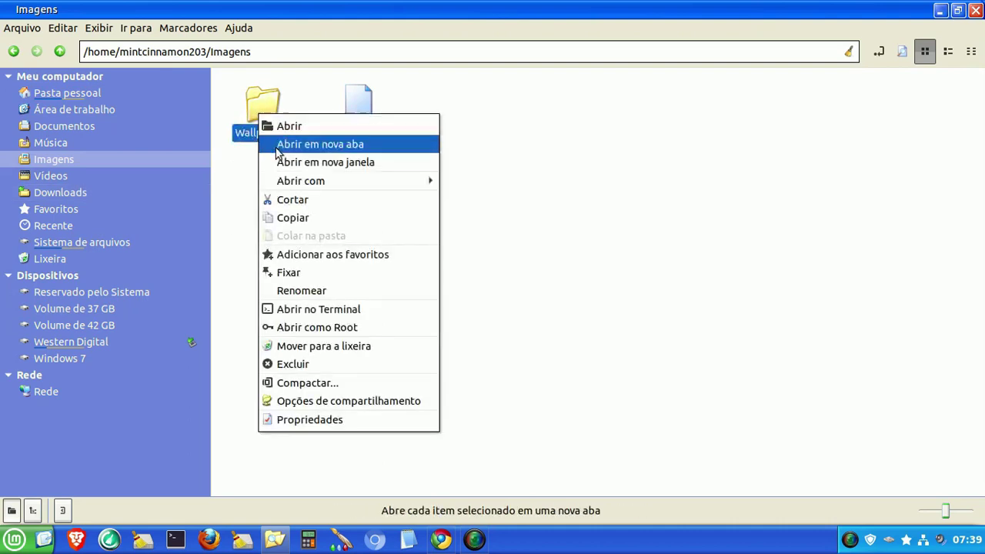
click(313, 254)
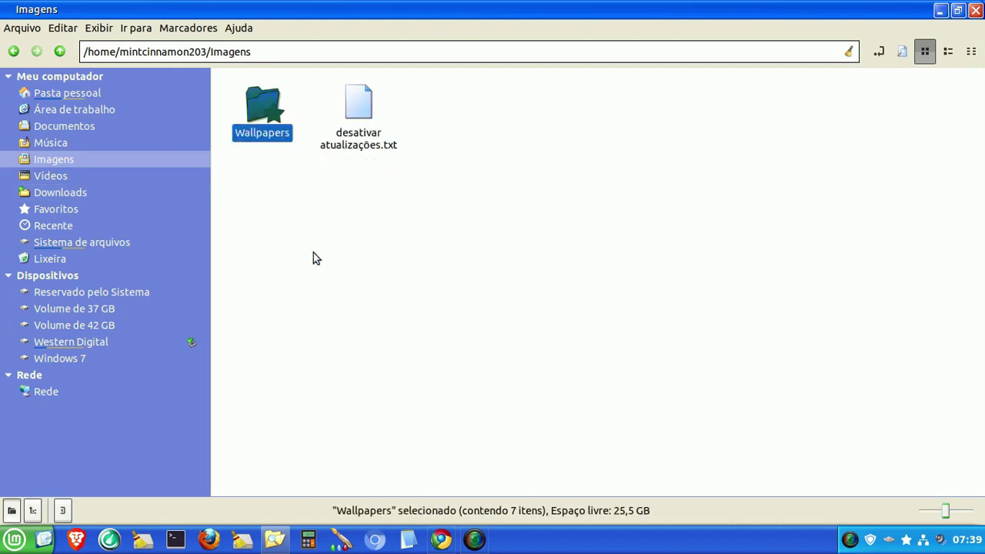
click(354, 273)
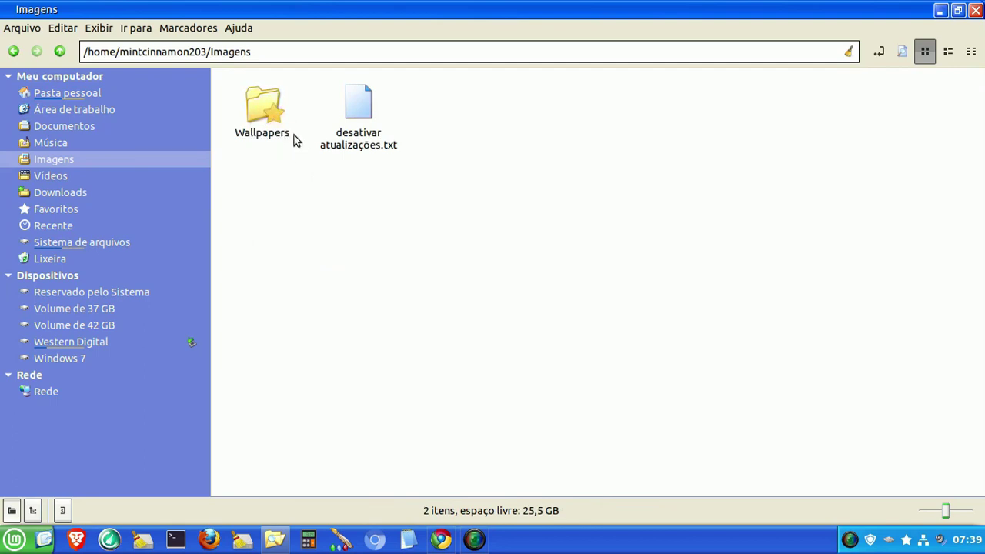
click(974, 10)
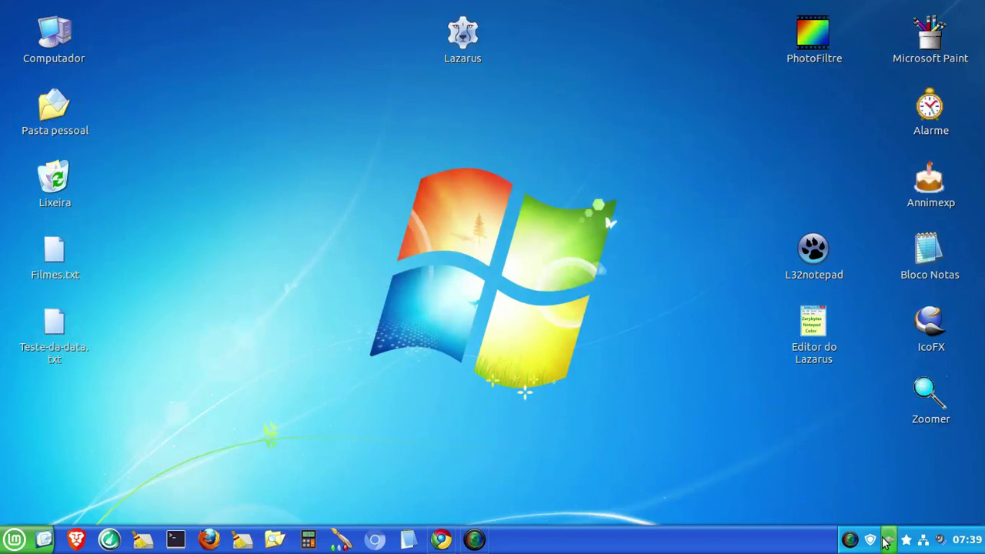
Open the Wallpapers folder from the favorites to check the shortcut, and close the folder window
click(906, 542)
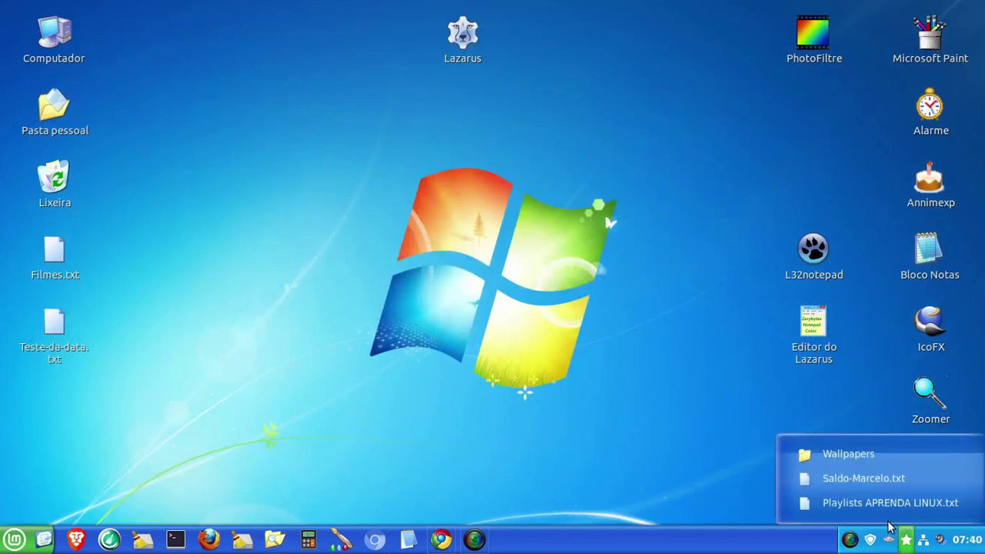
click(843, 455)
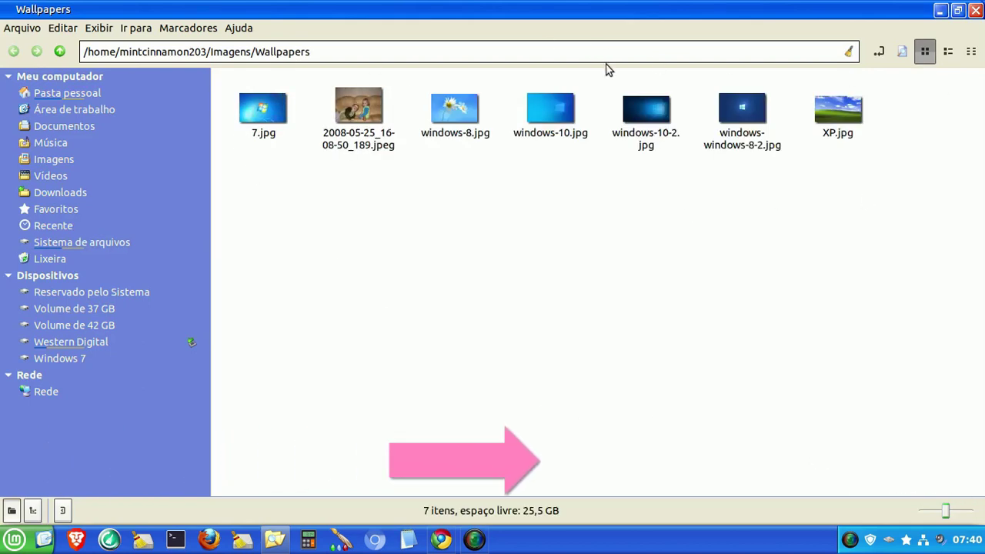
click(975, 10)
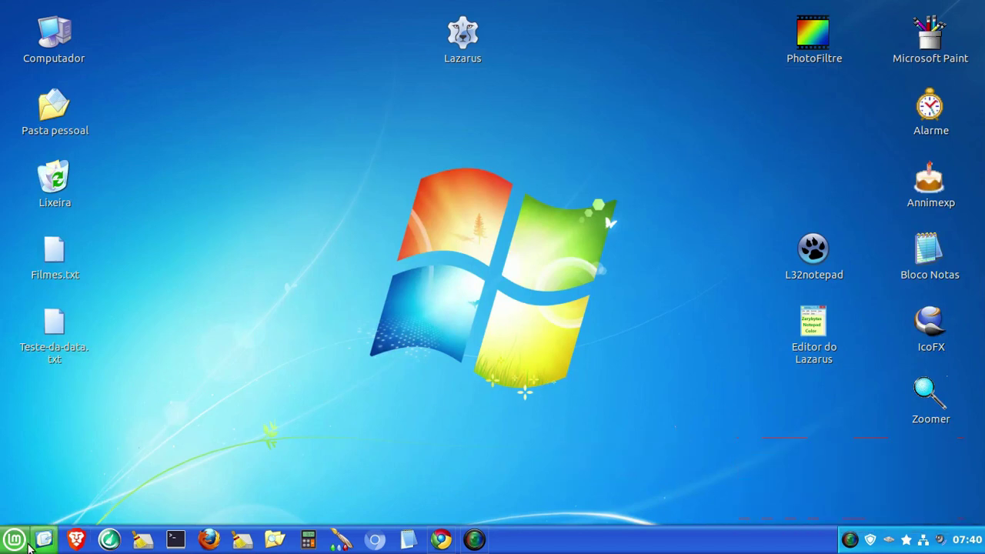
Launch Calculadora from the Acessórios category of the application menu and close it
click(2, 543)
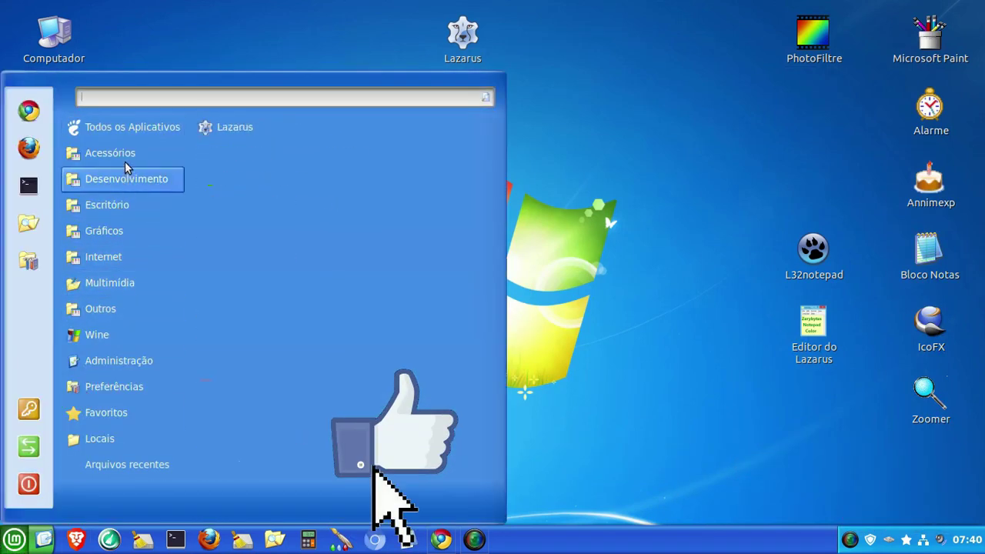
click(232, 153)
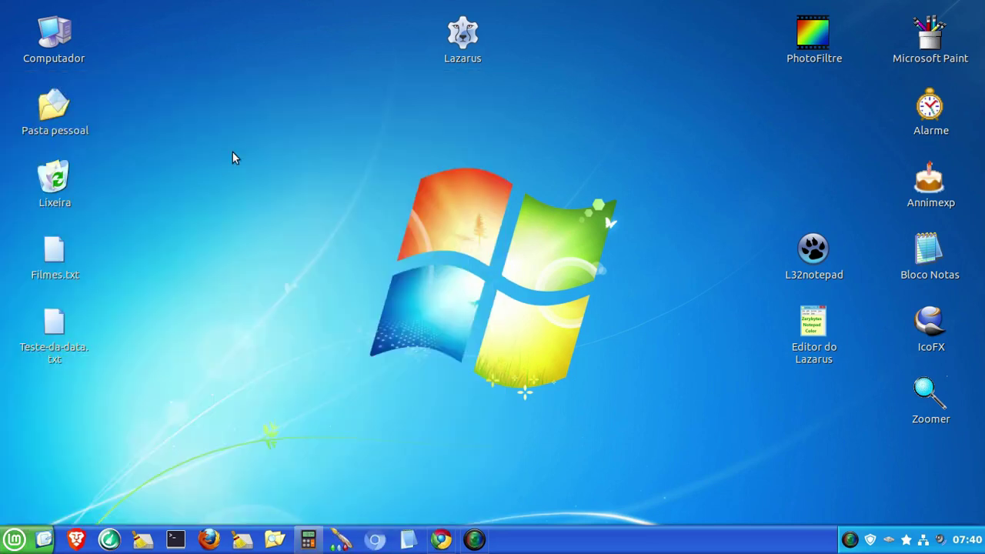
click(797, 117)
Pin Discos from the Acessórios category to the panel and unpin it again
click(16, 539)
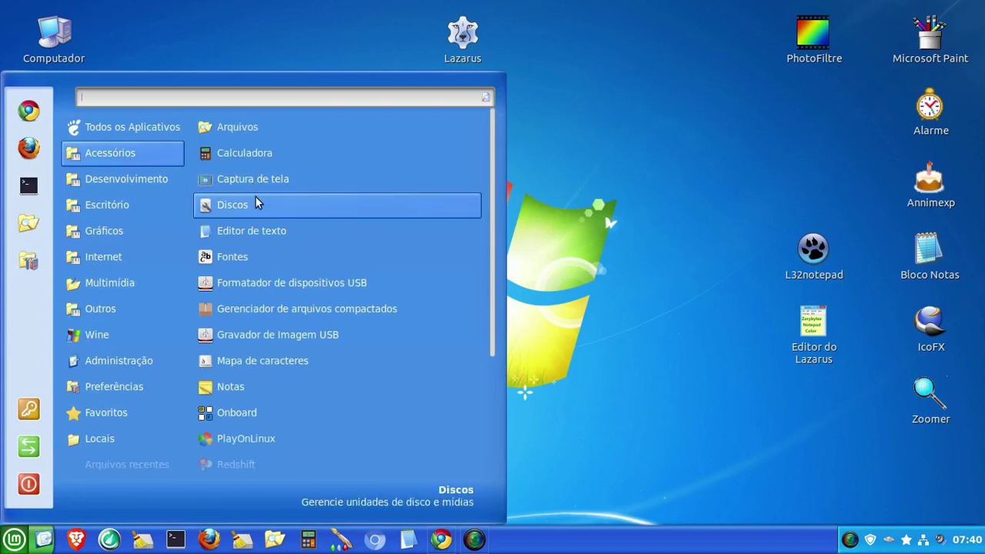
right_click(260, 209)
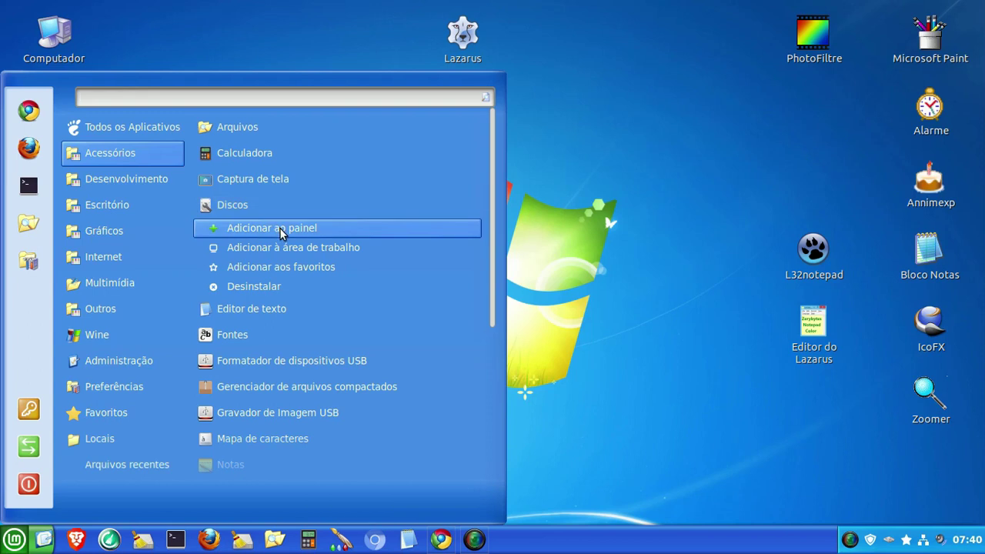
click(280, 234)
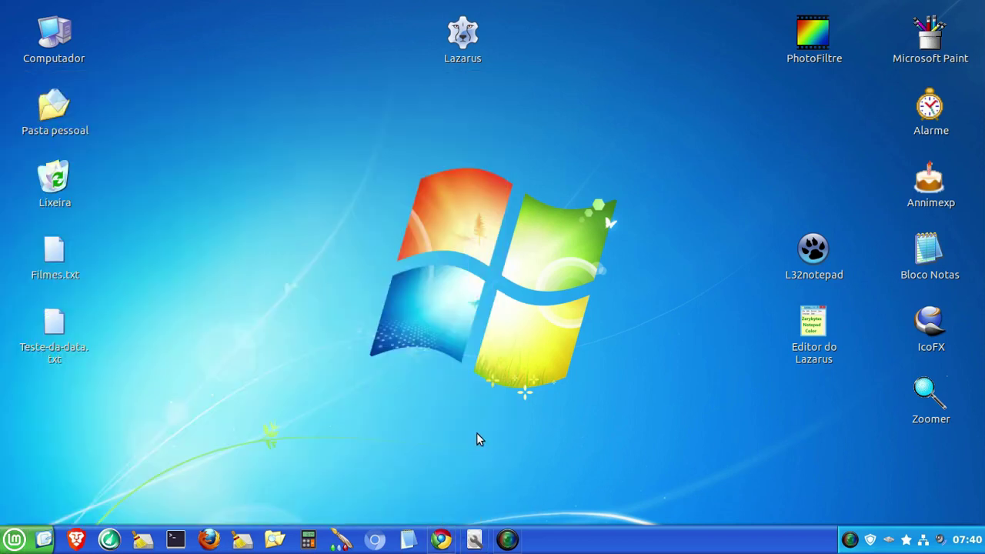
right_click(473, 539)
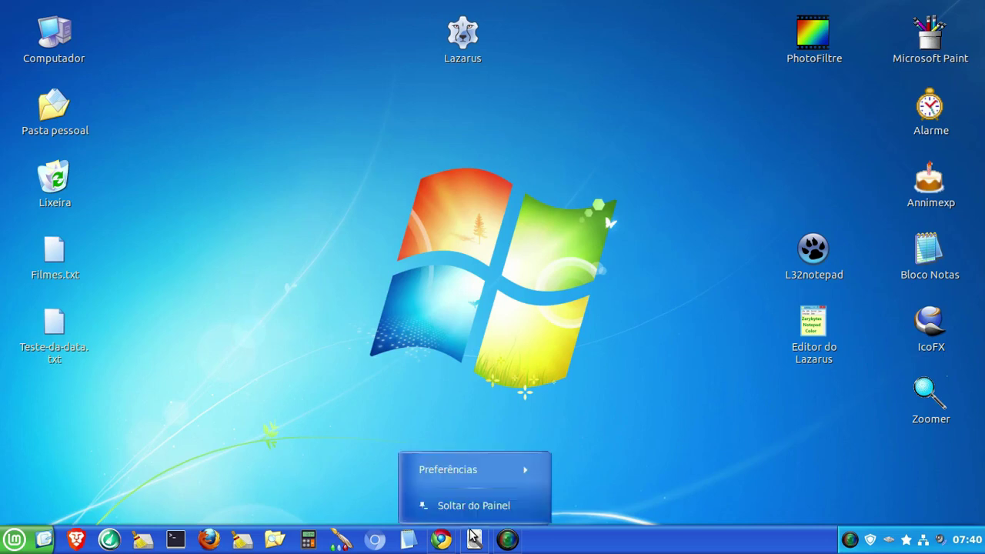
click(472, 515)
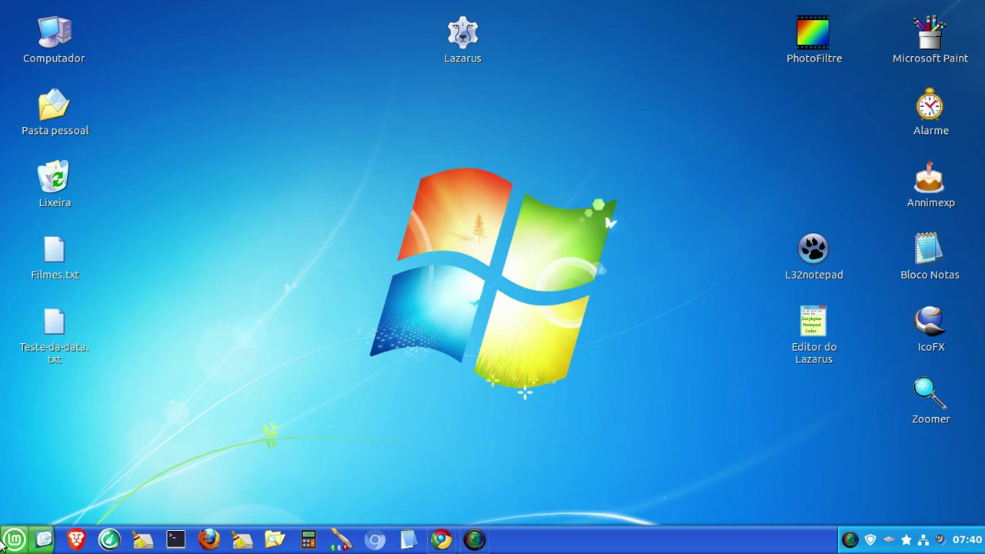
Examine the programs in the Internet category of the application menu and close the menu
click(15, 545)
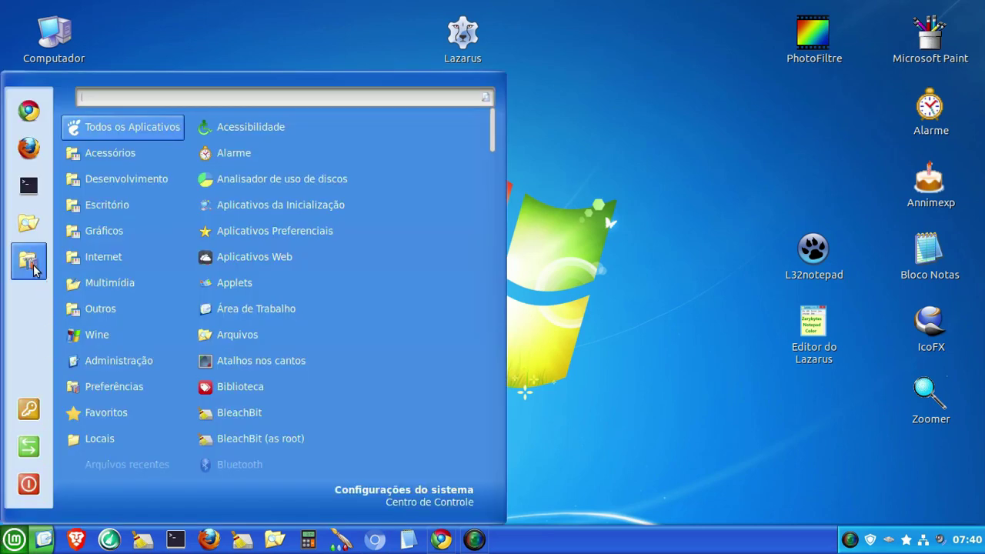
mouse_move(103, 256)
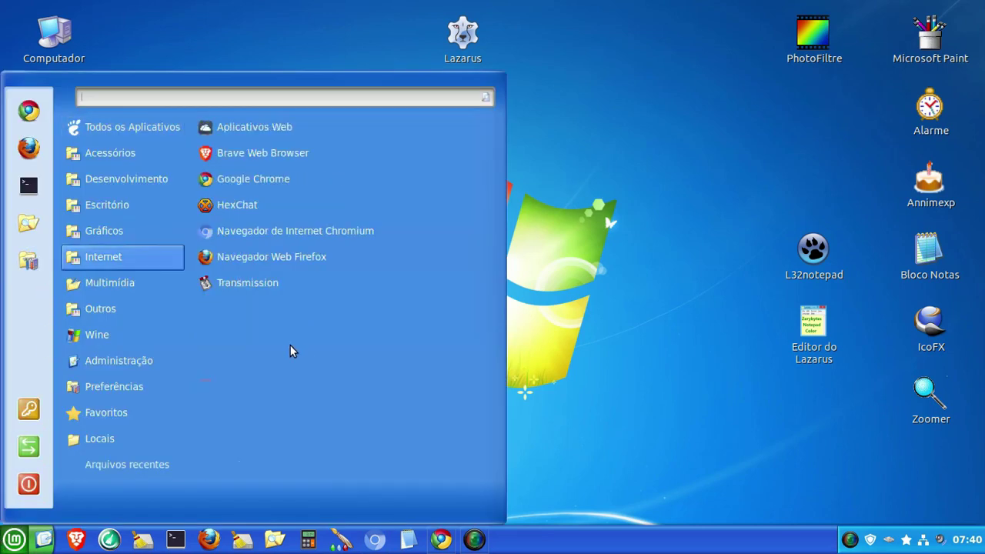
click(684, 425)
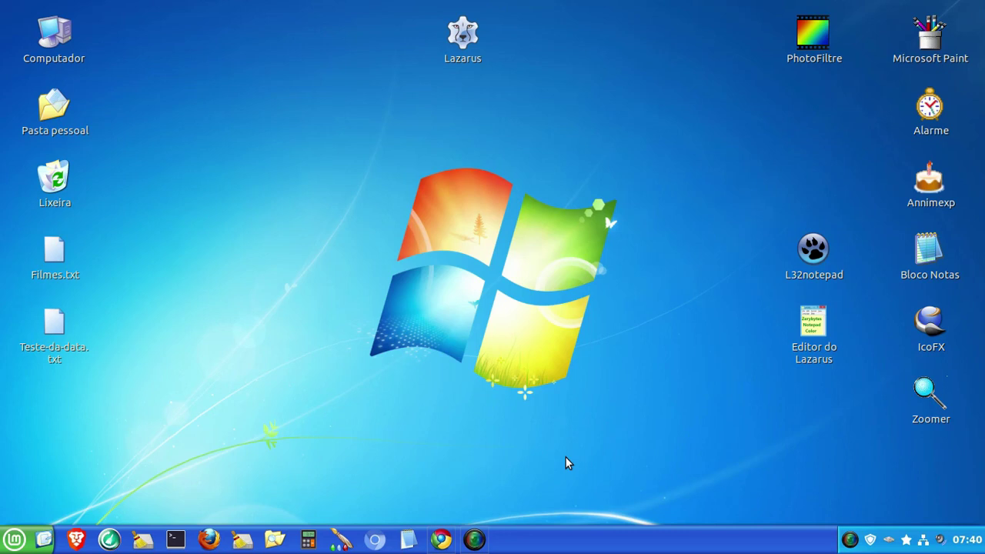
click(474, 541)
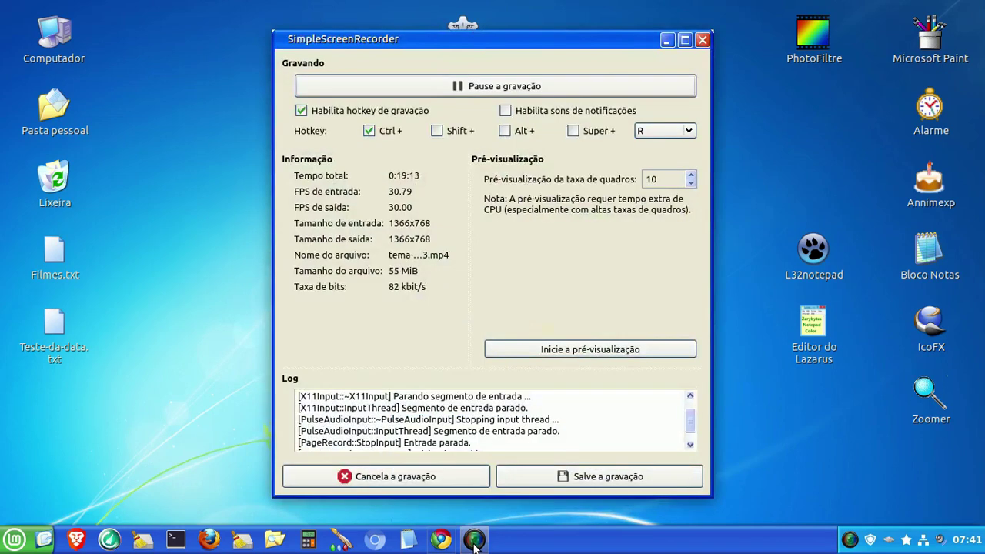
click(474, 541)
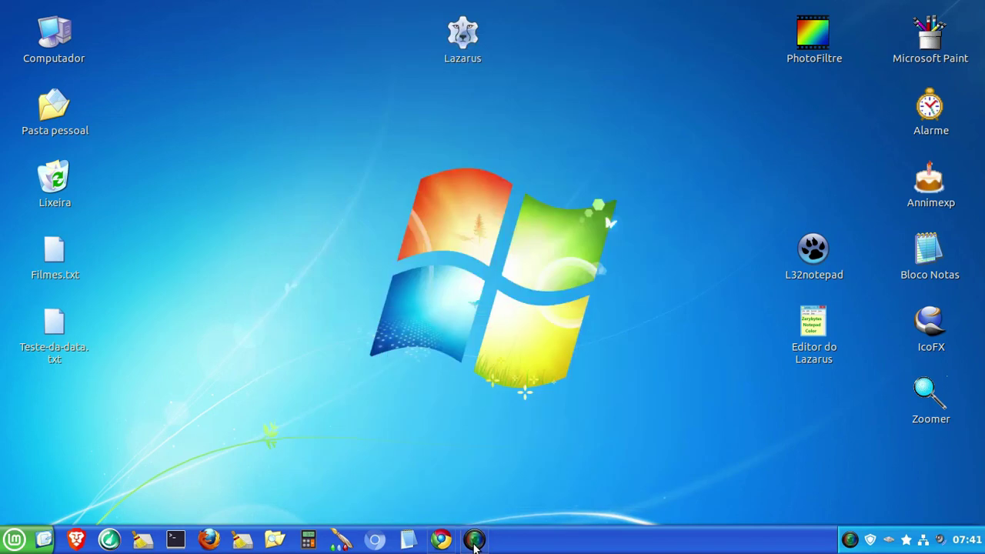
Open the arquivos TXTx folder inside Dvd-9 on the Western Digital drive in the file manager
click(276, 540)
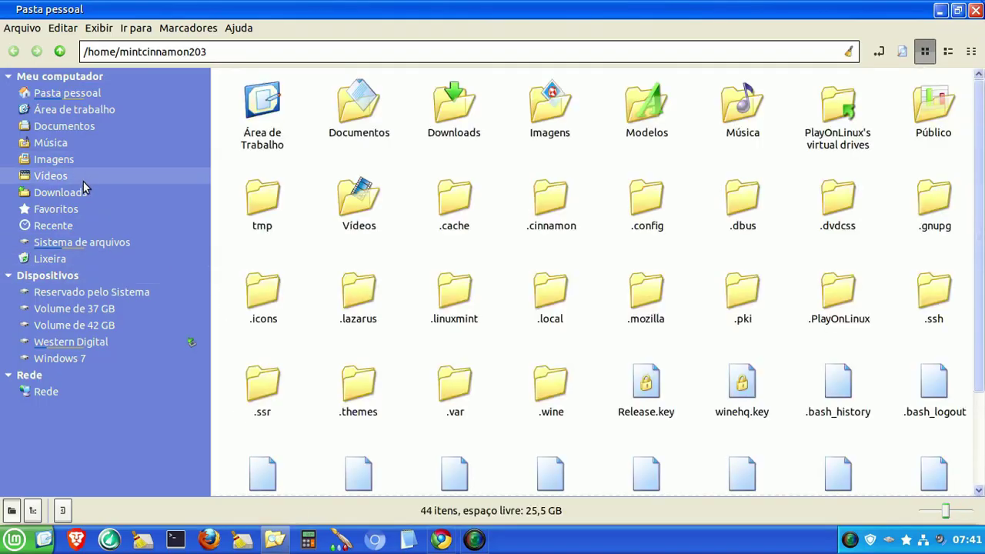
click(74, 338)
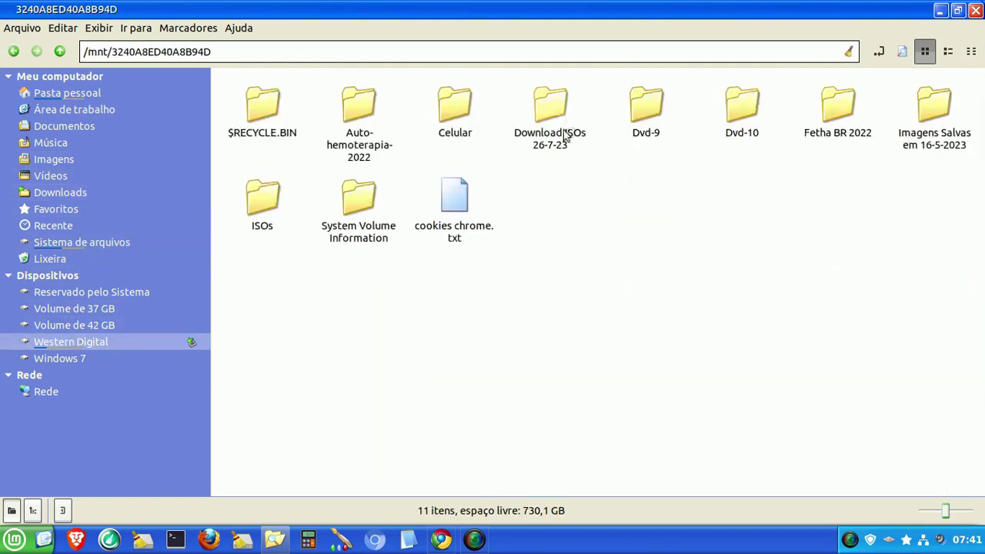
double_click(649, 114)
double_click(265, 100)
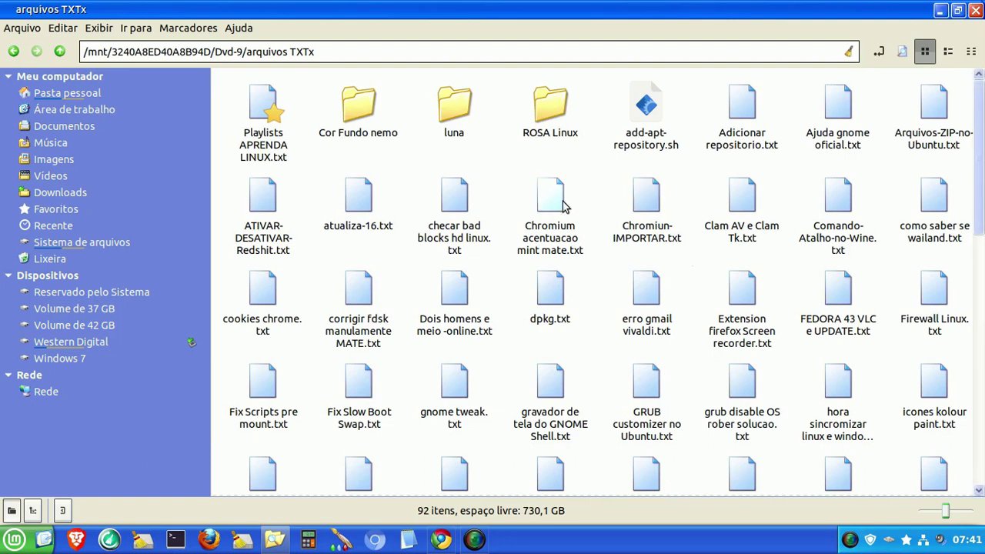
Display the contents of synaptic.txt without executing it, and close the text editor and the folder window
scroll(595, 309, down, 1)
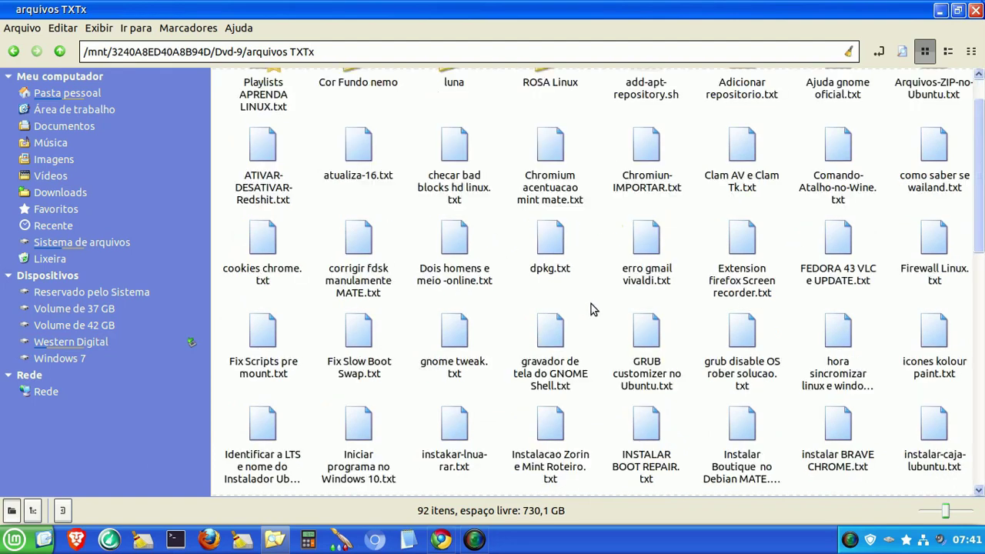
scroll(543, 324, down, 10)
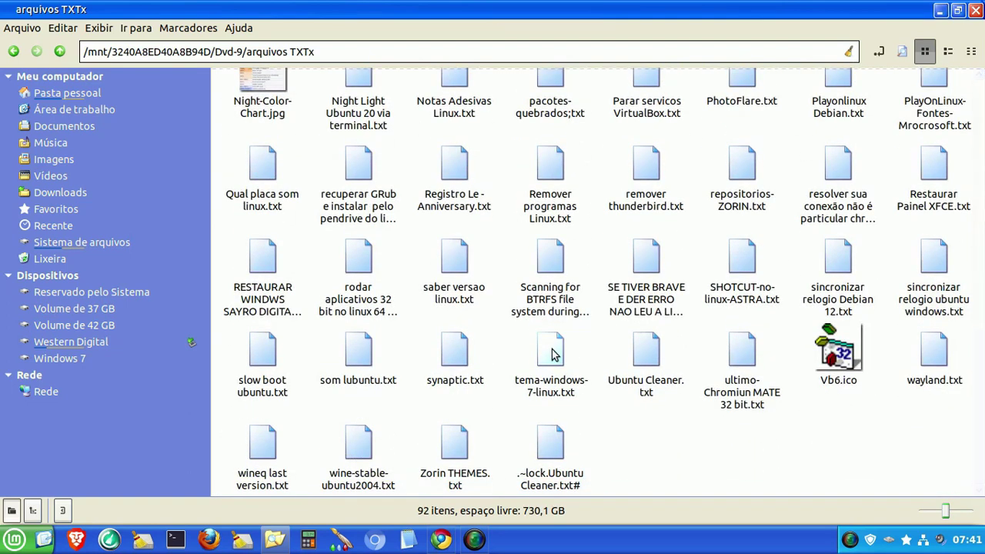
double_click(461, 356)
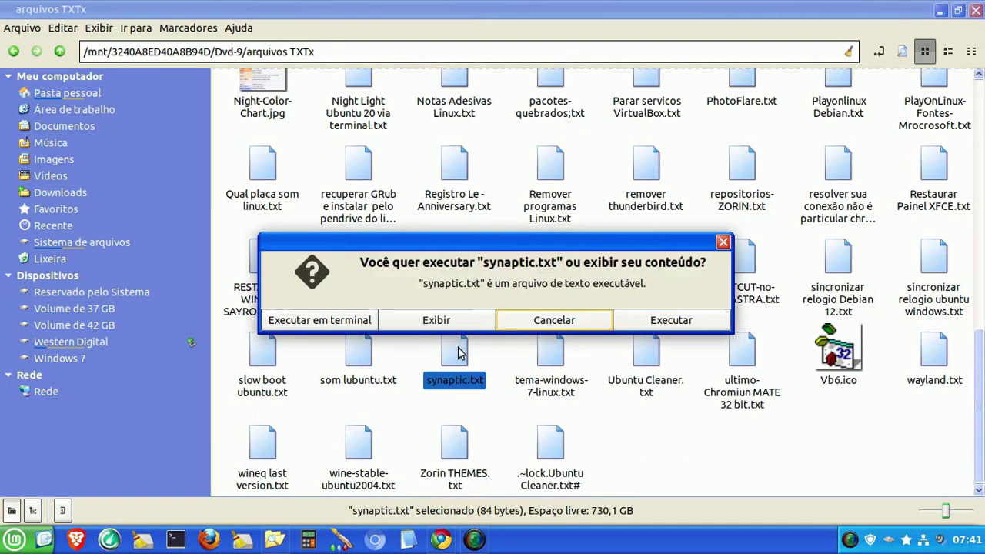
click(451, 322)
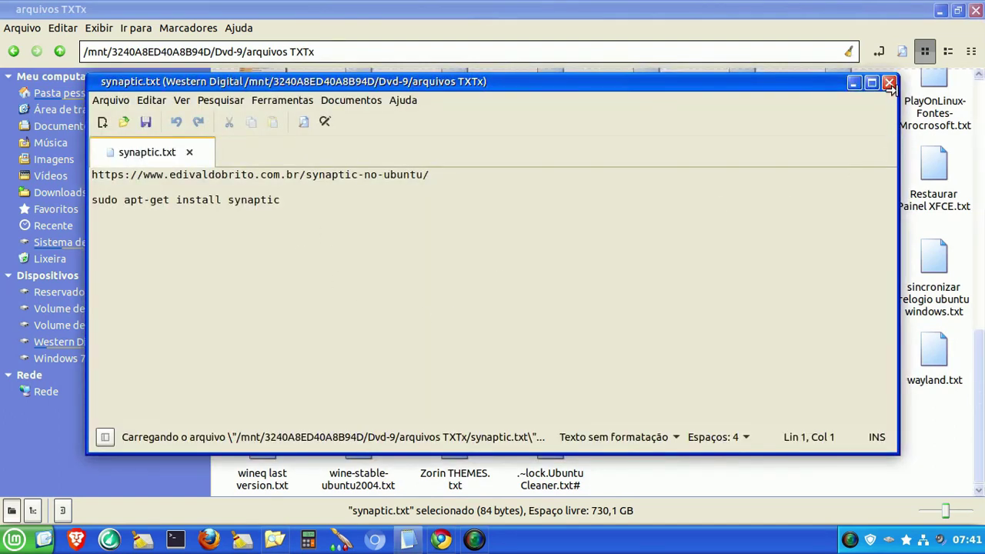
click(888, 82)
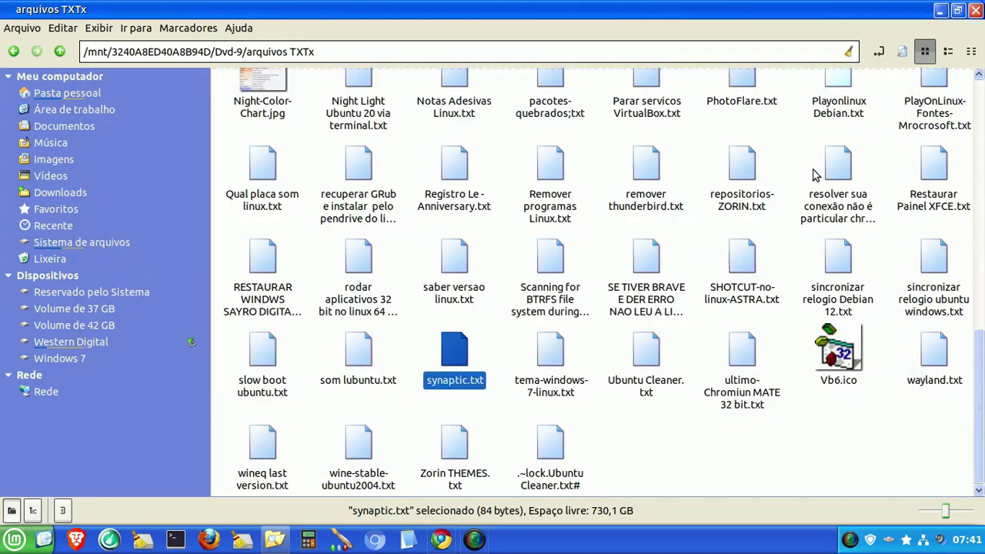
click(975, 10)
Switch to Chrome, review the fosspost.org article on making Linux look like Windows, and close the browser
mouse_move(439, 541)
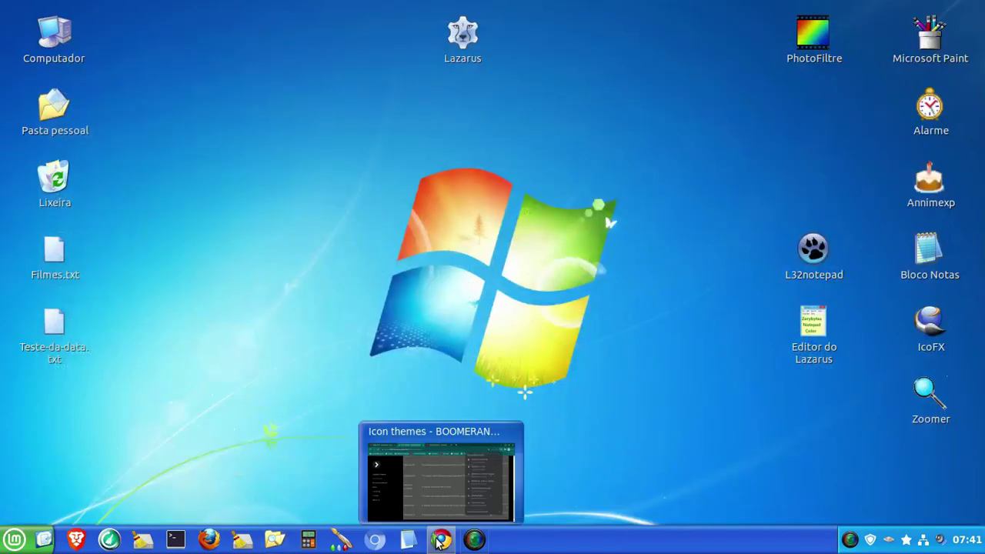
click(439, 541)
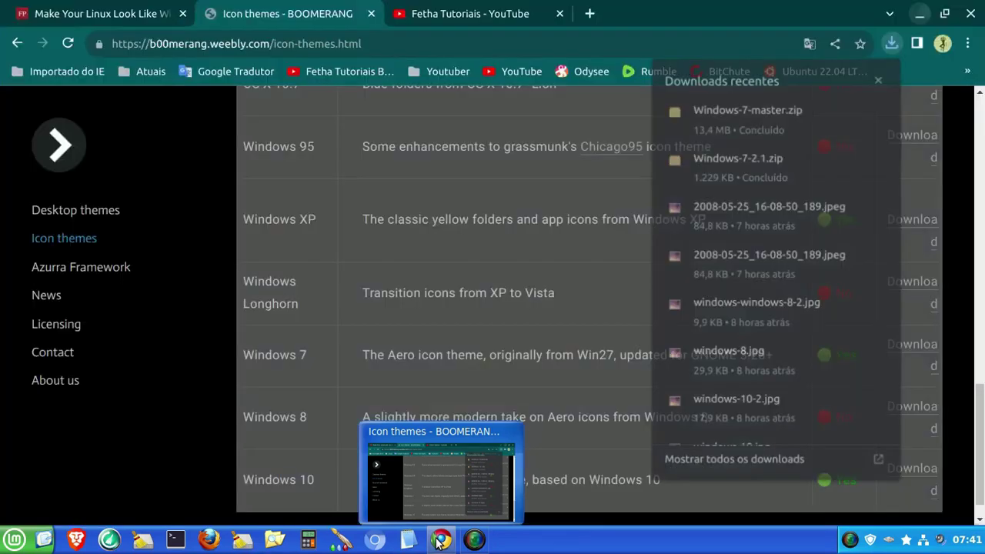
click(131, 16)
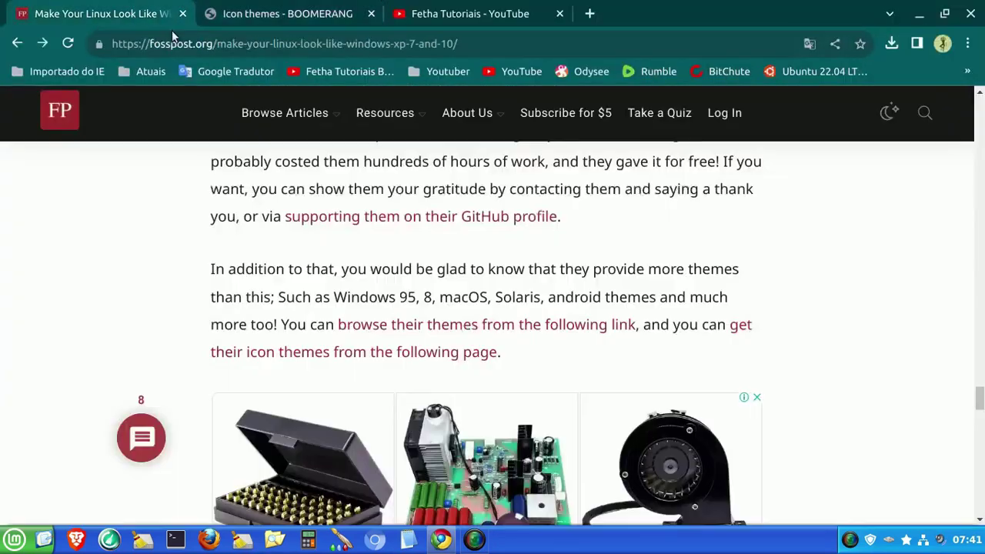
scroll(441, 182, down, 5)
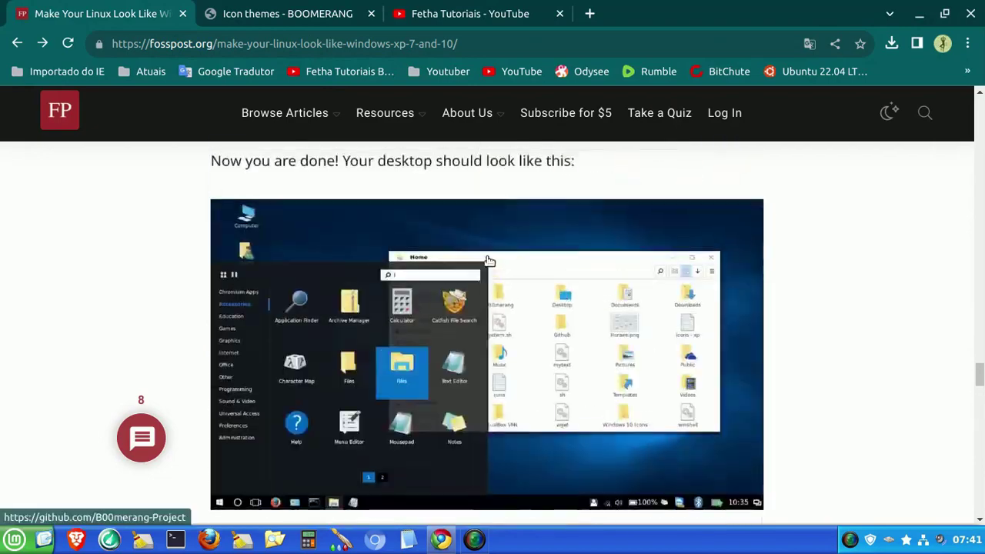
click(971, 13)
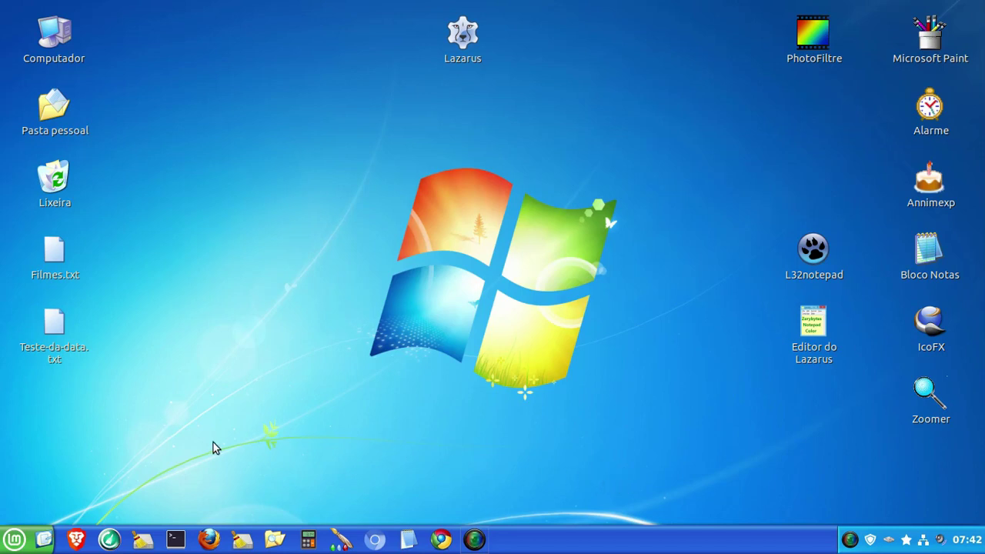
click(16, 538)
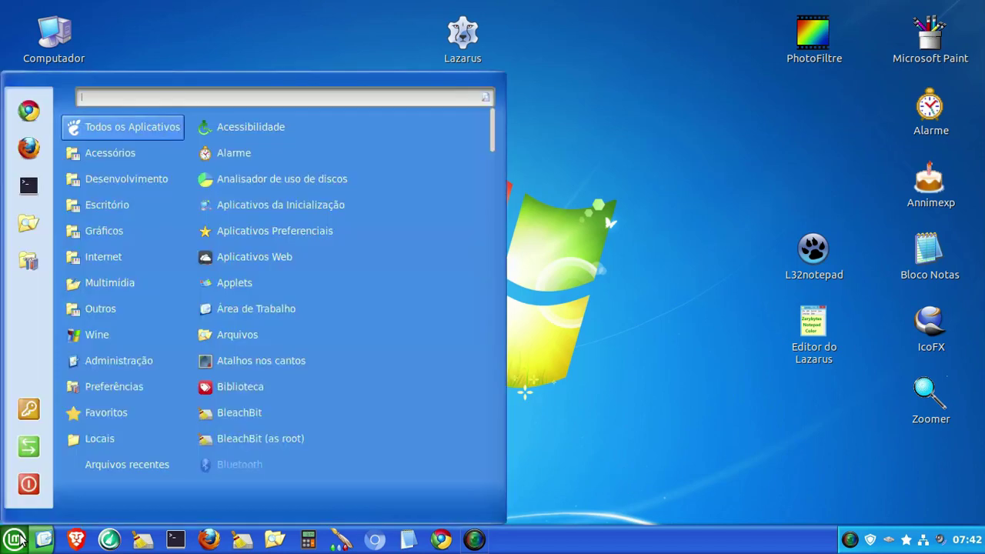
click(725, 332)
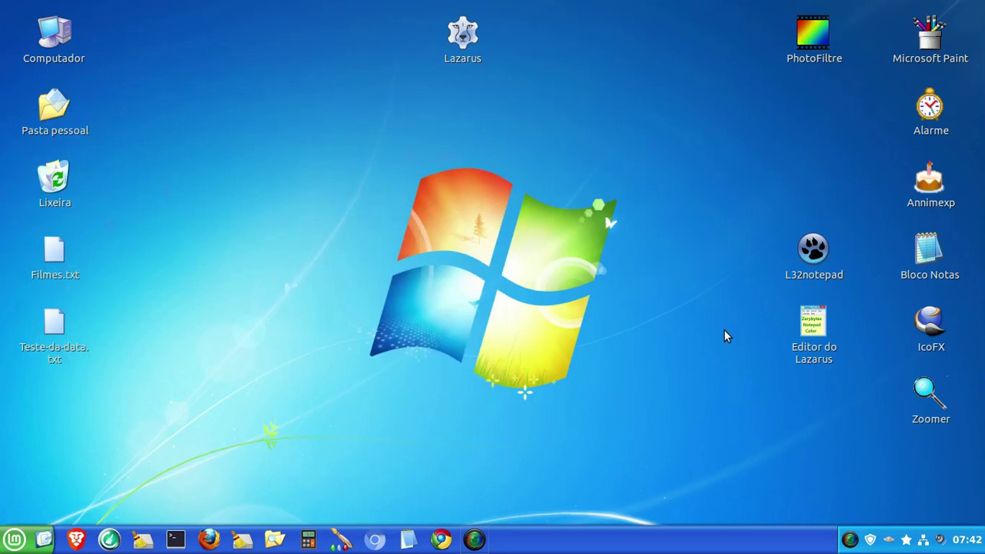